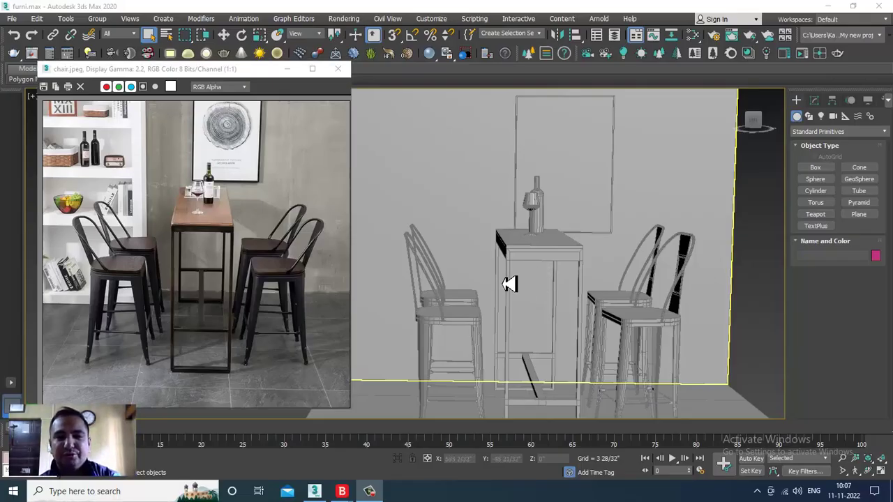
left_click(375, 492)
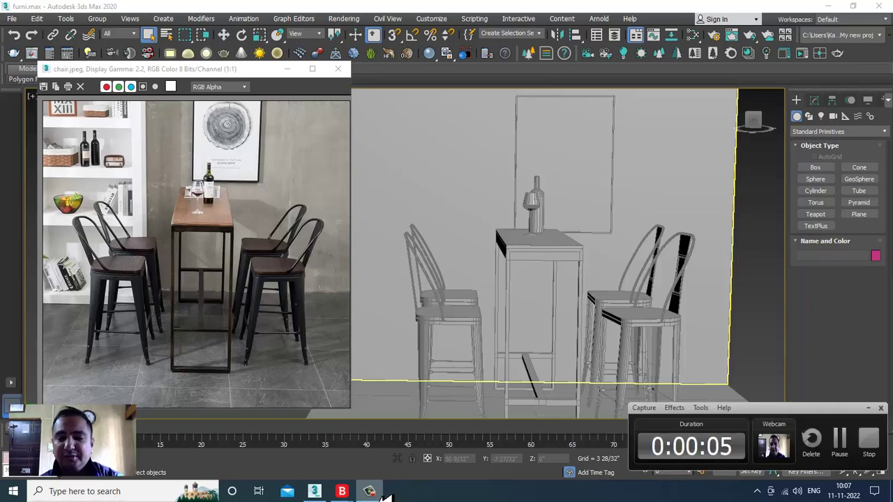
left_click(377, 492)
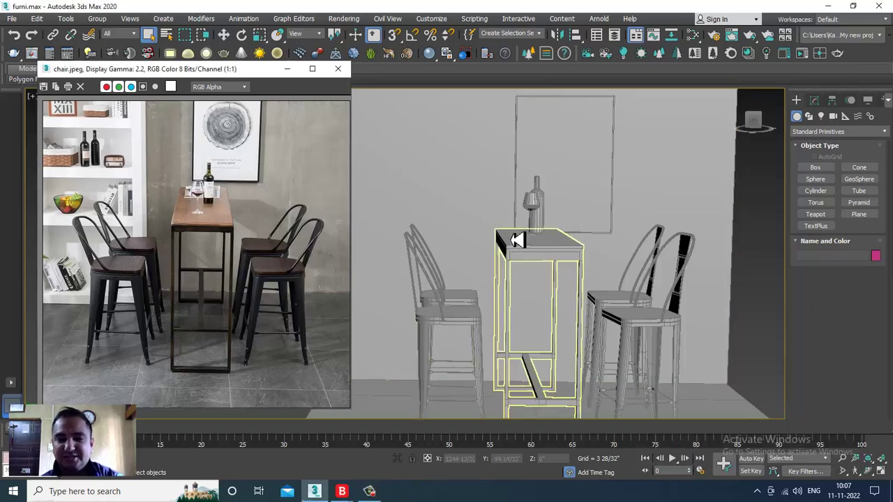
Increase the floor plane's length so it extends well past both ends of the wall.
scroll(567, 279, "up", 2)
middle_click_drag(551, 282, 498, 325)
scroll(590, 285, "down", 3)
left_click(493, 328)
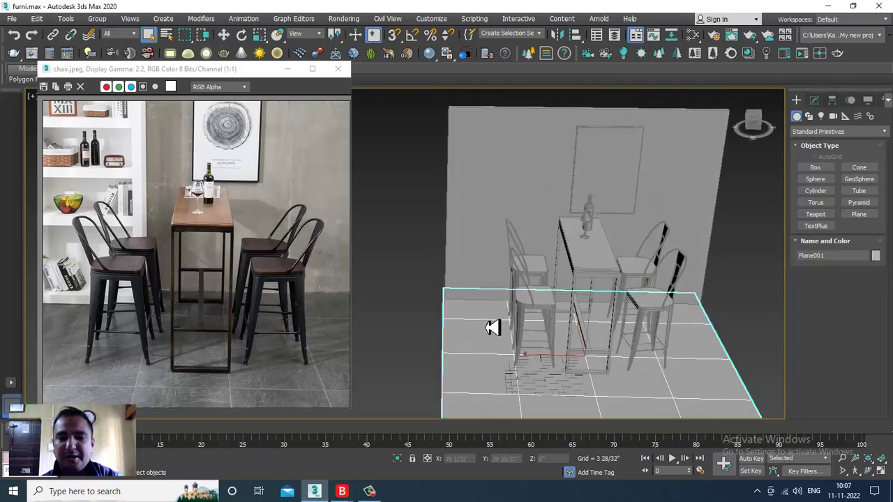
left_click(509, 201, "ctrl")
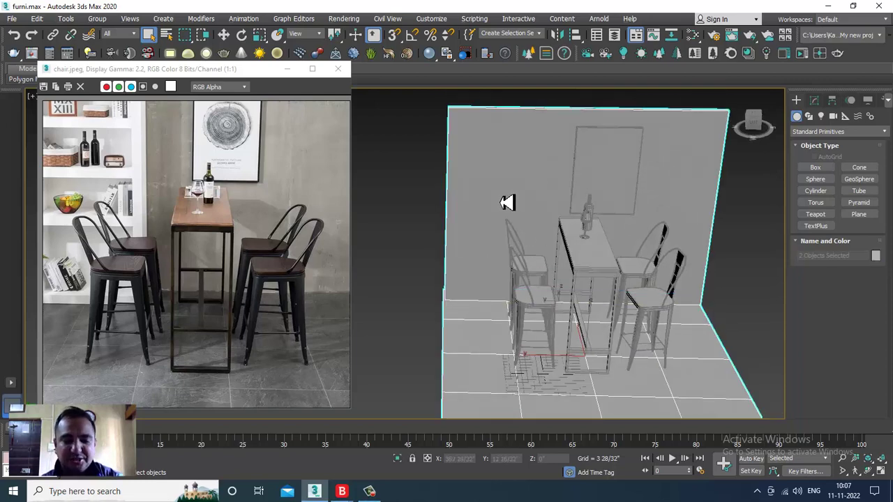
scroll(507, 203, "down", 3)
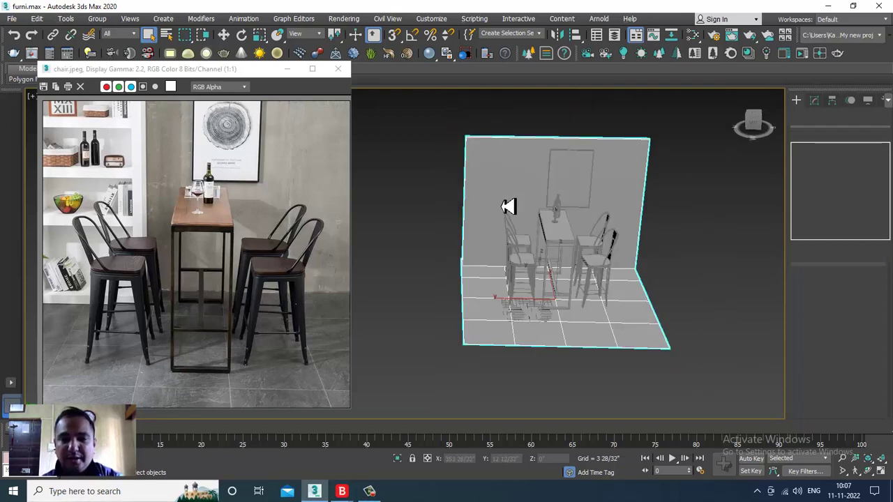
left_click(509, 333)
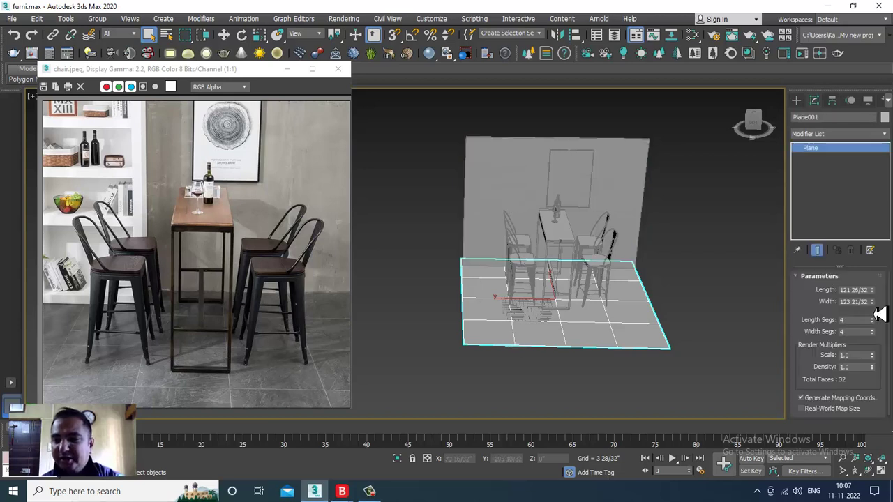
left_click_drag(871, 290, 605, 239)
Widen the wall by moving its end vertices outward on both sides to match the floor's length.
left_click(544, 206)
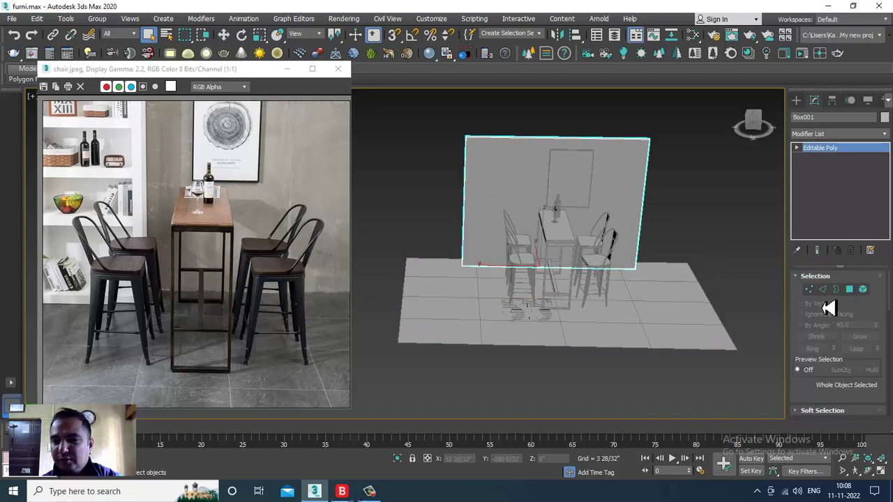
key("1")
left_click_drag(429, 117, 510, 322)
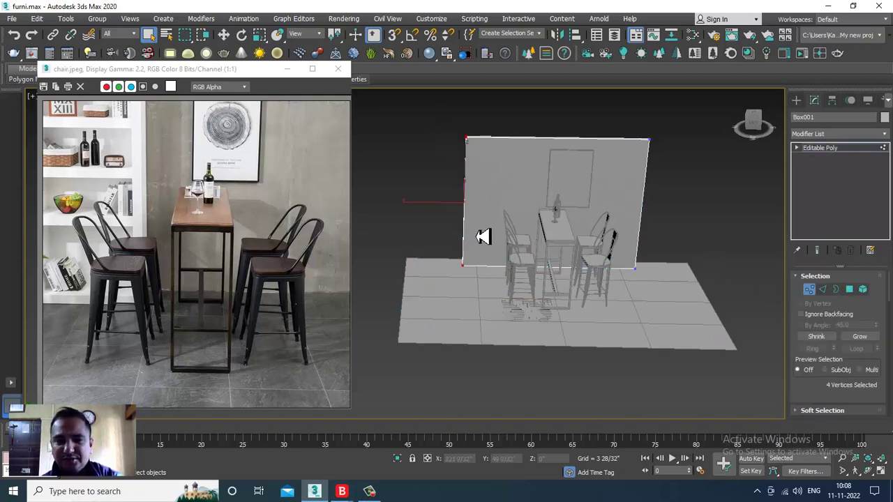
key("w")
left_click_drag(445, 207, 386, 215)
left_click_drag(771, 464, 767, 461)
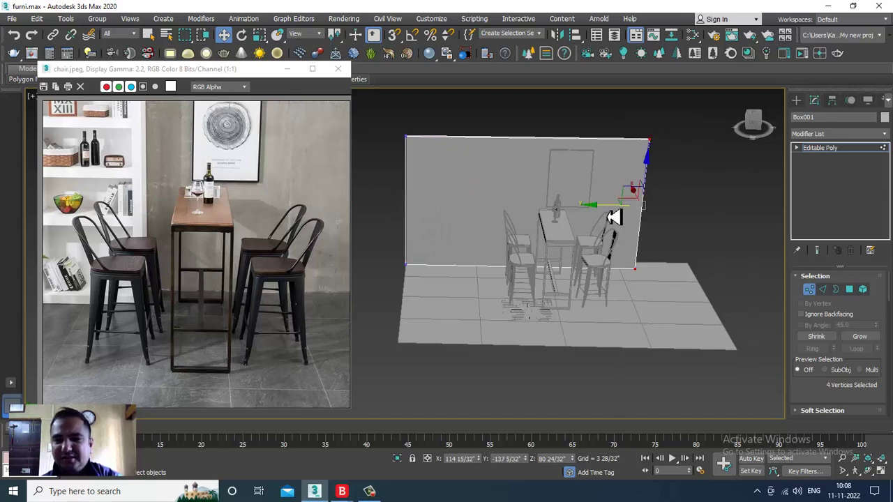
left_click_drag(608, 214, 672, 213)
Select the wall together with the framed picture and move both back to the floor's rear edge.
middle_click_drag(579, 232, 598, 225, "alt")
scroll(179, 268, "down", 1)
scroll(149, 244, "up", 1)
middle_click_drag(632, 231, 592, 239, "alt")
left_click(796, 101)
left_click(814, 168)
scroll(535, 298, "up", 5)
middle_click_drag(535, 255, 600, 234, "alt")
middle_click_drag(661, 263, 643, 261, "alt")
key("w")
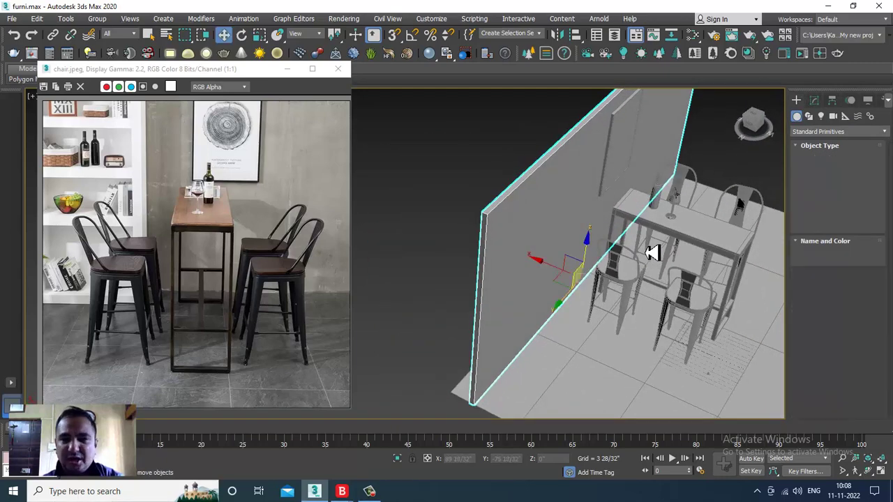
left_click(620, 159, "ctrl")
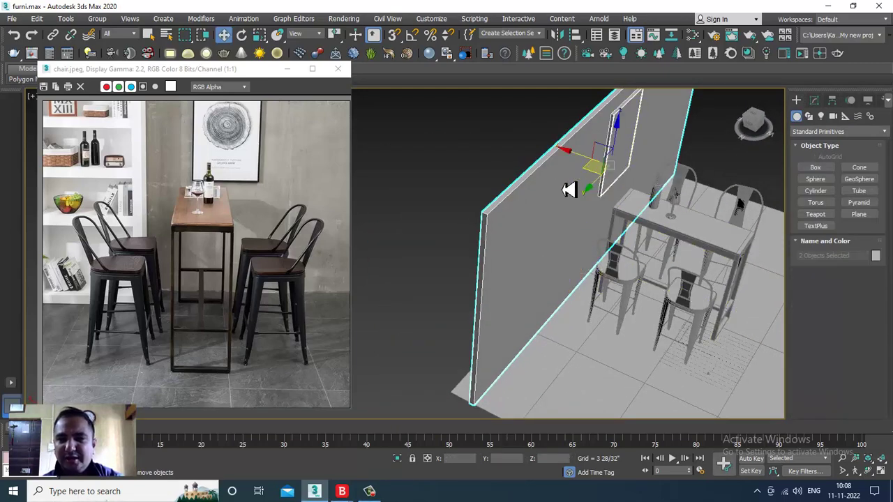
middle_click_drag(586, 168, 623, 225, "alt")
Draw a box base about 114 23/32" long and 22 12/32" wide in the Top view, beside the wall's far end.
left_click(815, 167)
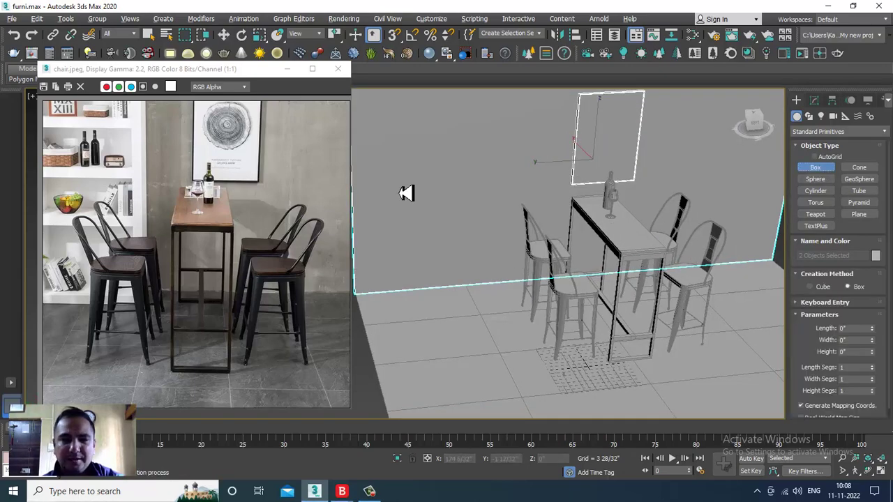
key("alt+w")
key("alt+w")
scroll(582, 182, "up", 6)
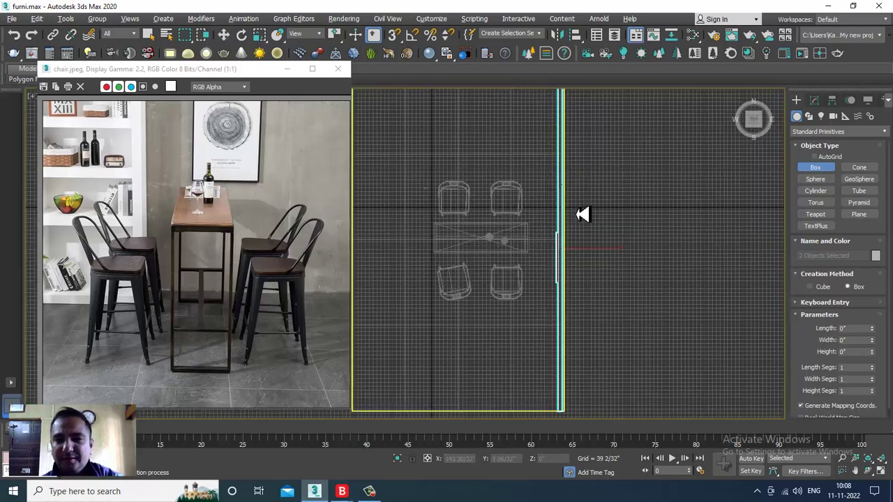
middle_click_drag(596, 306, 604, 346)
left_click_drag(582, 190, 561, 304)
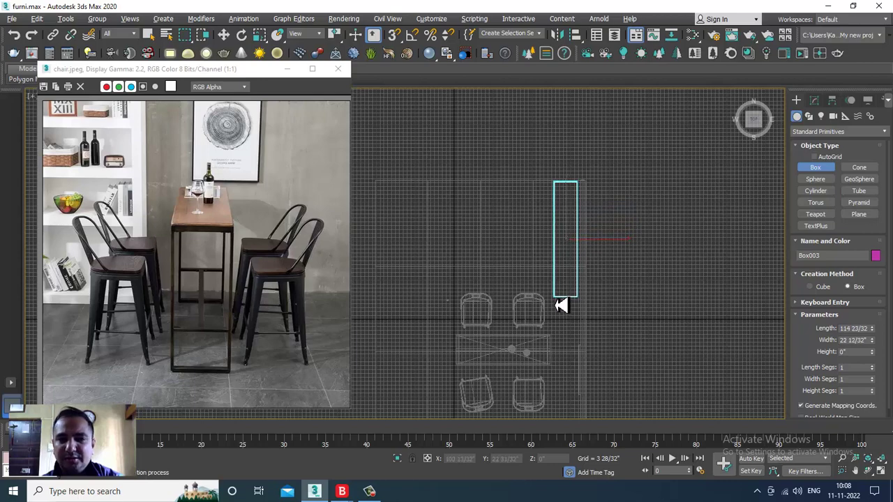
Scale the new box vertically until it is nearly as tall as the wall.
key("w")
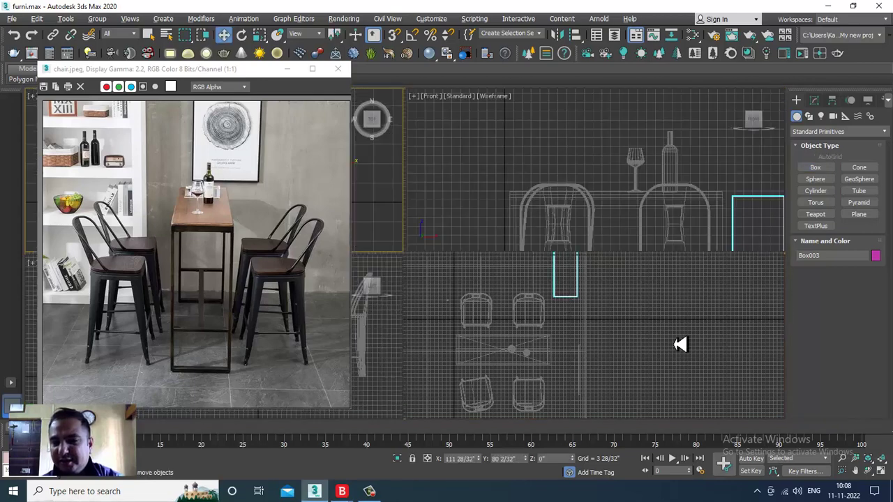
key("alt+w")
middle_click(687, 348)
key("alt+w")
middle_click_drag(687, 349, 572, 292, "alt")
key("e")
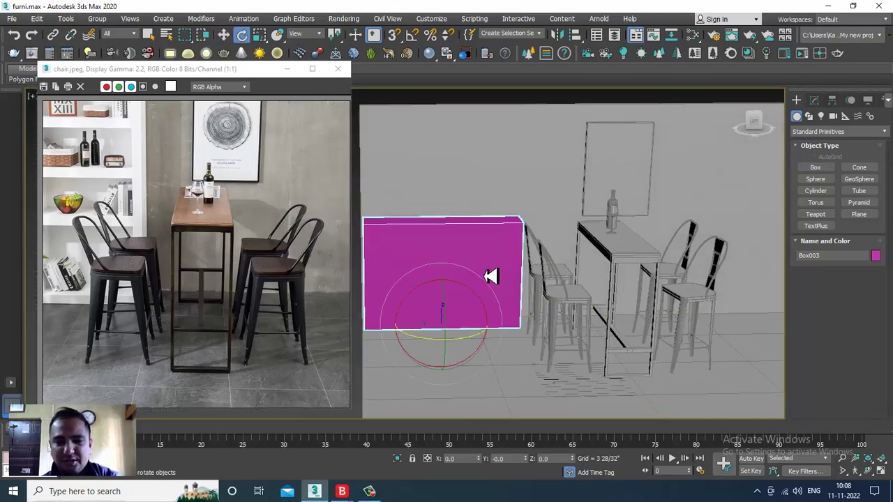
key("r")
left_click_drag(446, 281, 466, 240)
middle_click_drag(666, 341, 512, 240, "alt")
key("w")
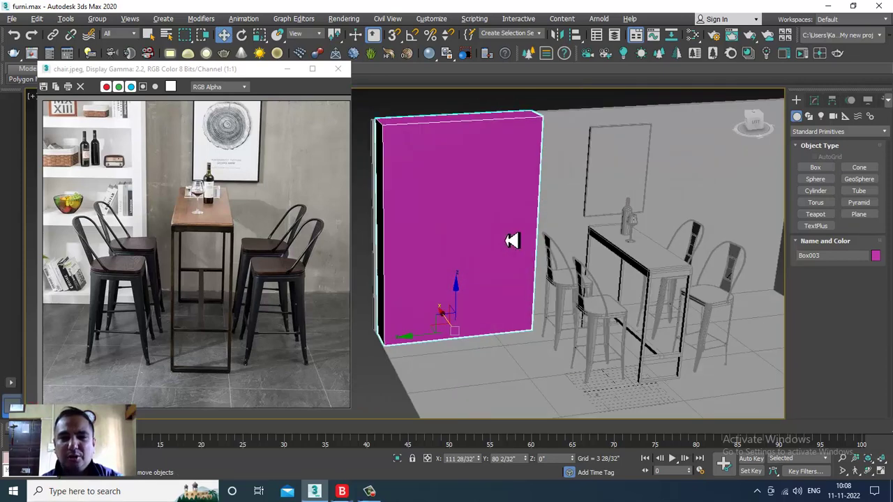
Convert the tall box to an Editable Poly.
right_click(450, 157)
mouse_move(516, 276)
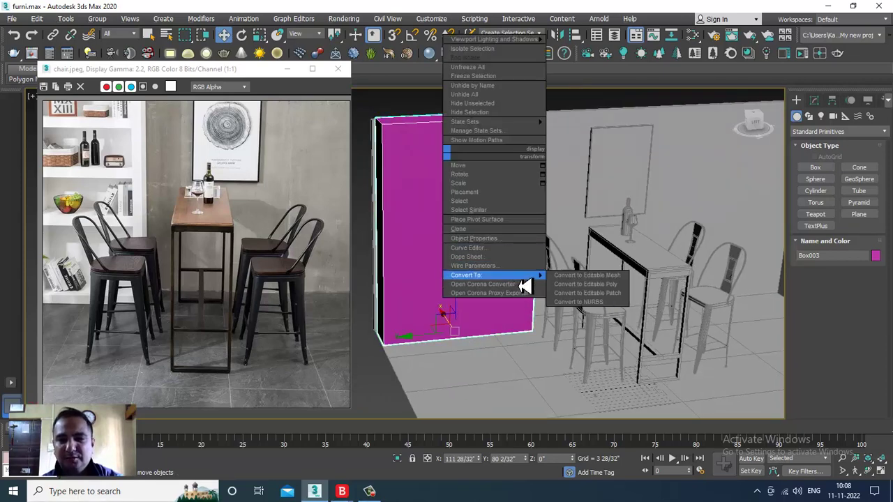
left_click(620, 291)
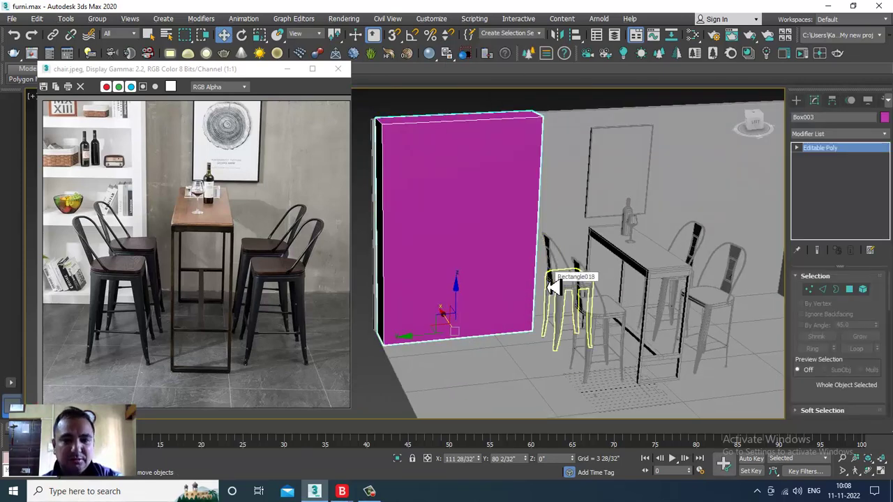
Connect the box's four vertical edges with 2 segments to add horizontal edge loops.
key("2")
middle_click_drag(514, 233, 457, 219, "alt")
left_click_drag(664, 223, 663, 225)
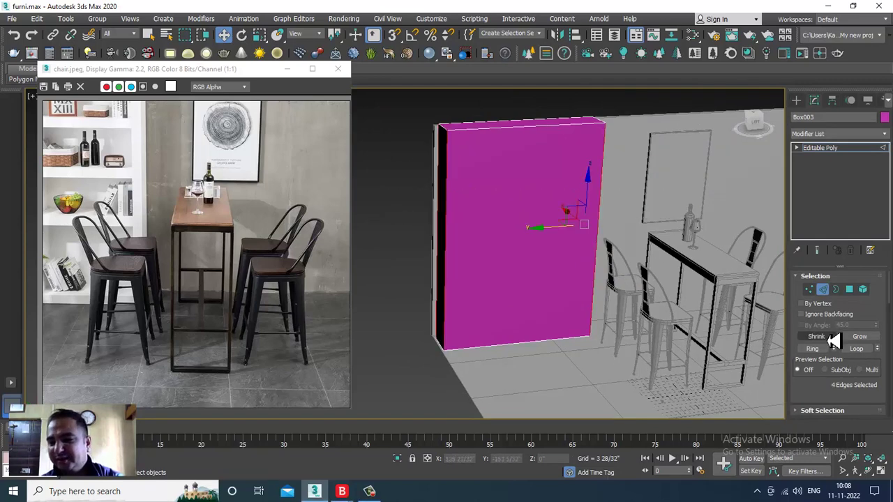
scroll(833, 394, "down", 3)
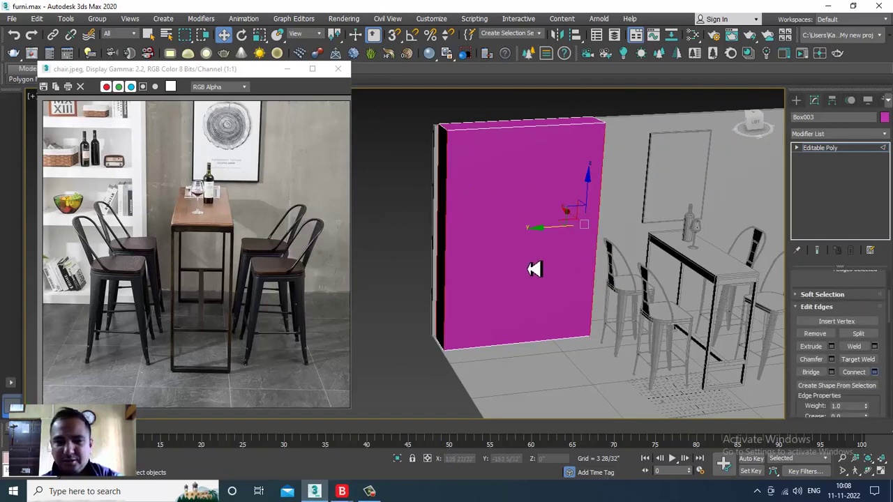
right_click(573, 278)
left_click(462, 244)
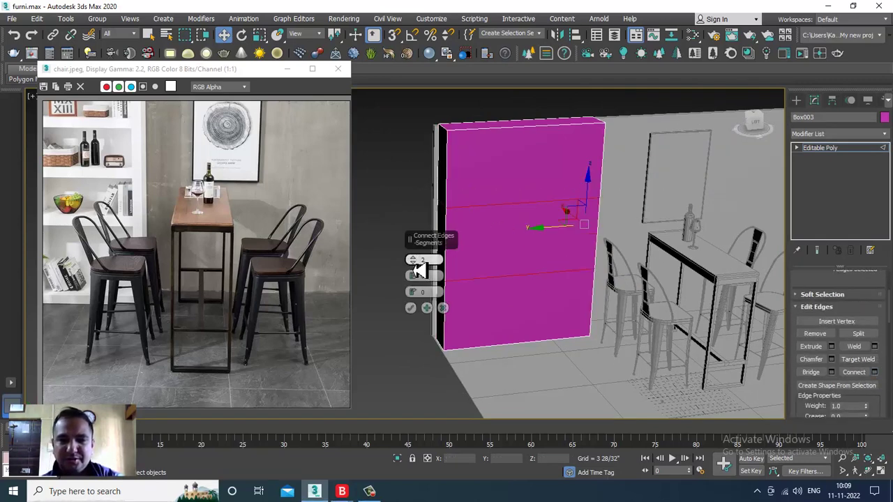
left_click(411, 308)
In the Left view, scale the vertices of the two horizontal loops vertically closer together to form a thin shelf band.
key("alt+w")
middle_click_drag(604, 134, 583, 125, "alt")
key("alt+w")
scroll(577, 169, "down", 4)
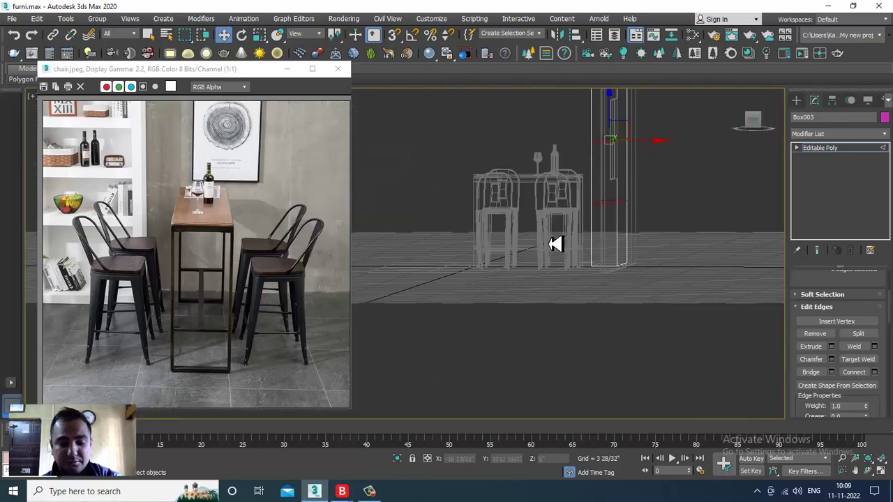
key("f")
key("alt+w")
right_click(400, 315)
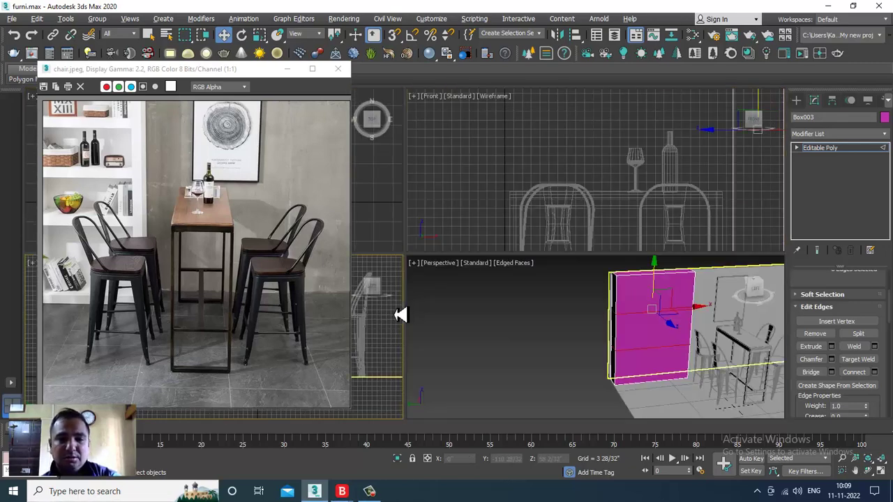
key("alt+w")
scroll(473, 256, "up", 3)
scroll(472, 256, "down", 5)
key("1")
left_click_drag(446, 184, 650, 284)
key("r")
left_click_drag(552, 181, 584, 150)
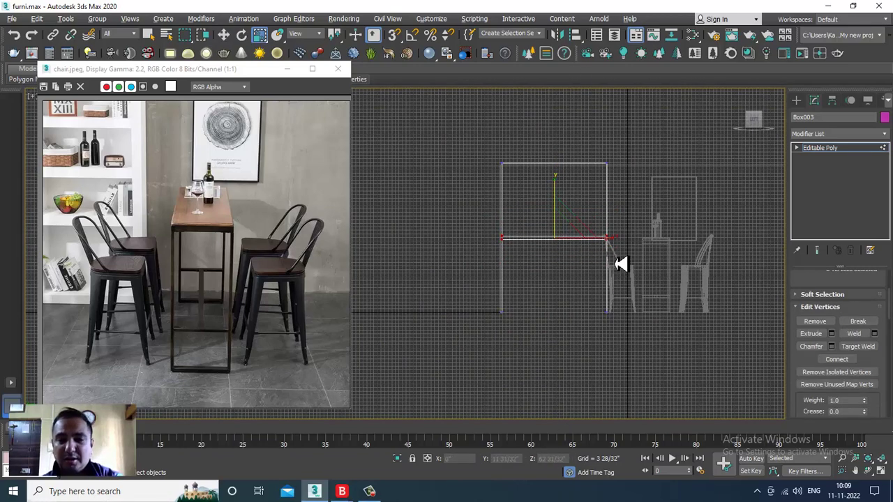
Move the shelf band up into the upper part of the box as the top shelf.
scroll(608, 254, "up", 3)
key("w")
middle_click_drag(556, 205, 545, 267)
left_click_drag(520, 264, 532, 167)
middle_click_drag(576, 237, 583, 199)
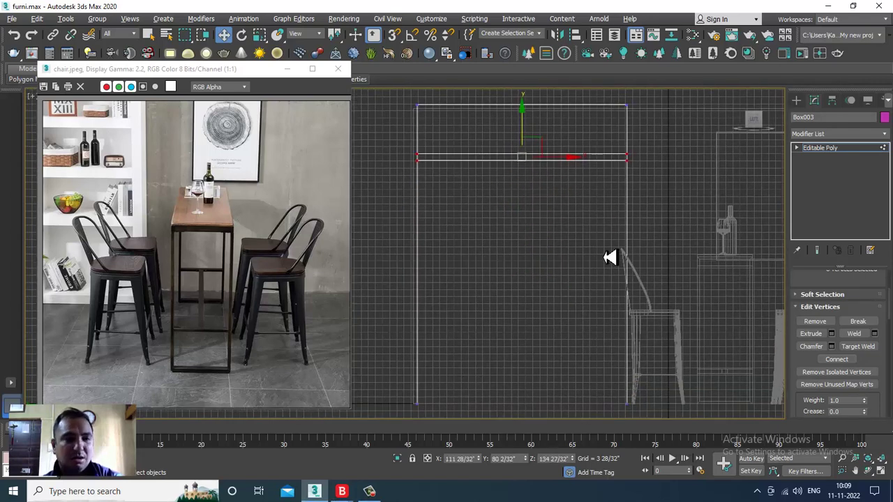
Connect the vertical edges below the top shelf with 2 segments.
key("4")
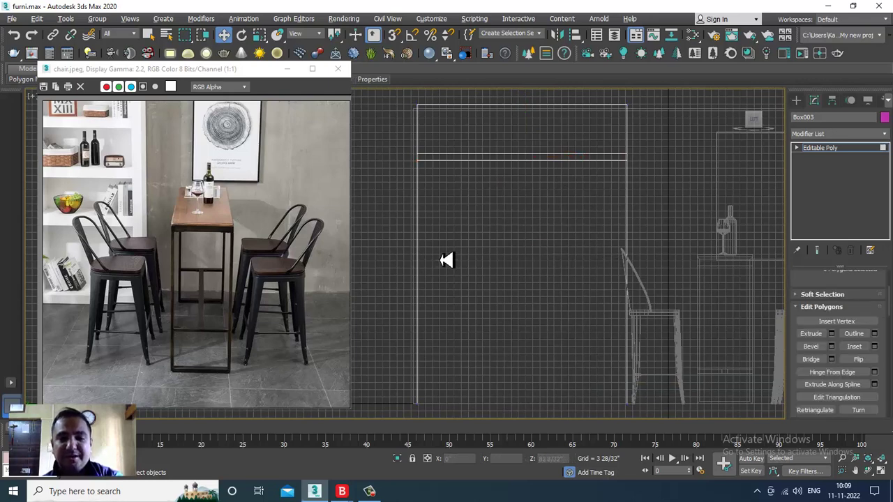
key("2")
left_click(632, 286)
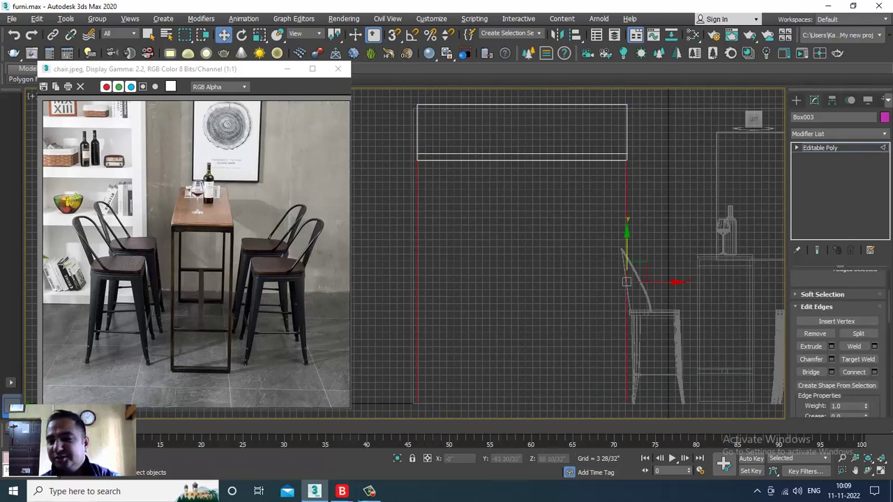
left_click(875, 372)
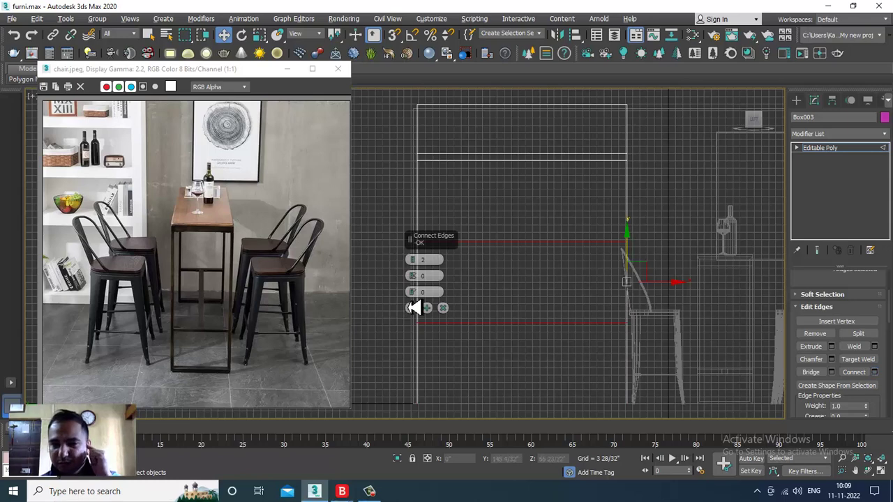
left_click(415, 308)
Scale the vertices of the two lower loops vertically closer together to form a second thin shelf band.
key("1")
key("r")
left_click_drag(528, 231, 625, 314)
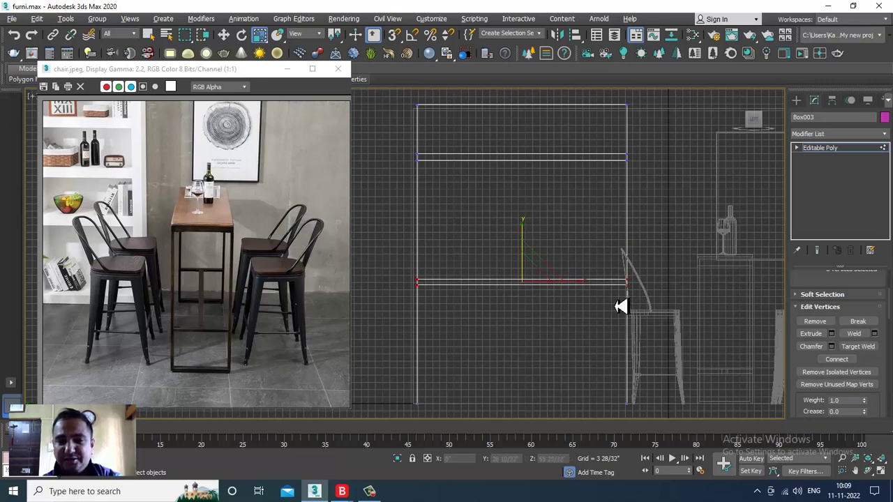
Raise the second shelf band to just below the top shelf and lower its bottom vertices slightly to thicken it.
key("w")
left_click_drag(538, 256, 546, 194)
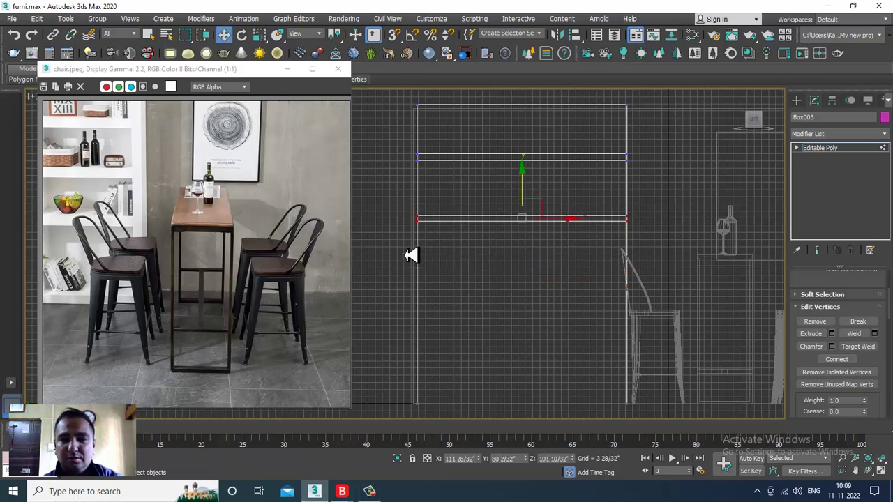
left_click_drag(683, 236, 693, 229)
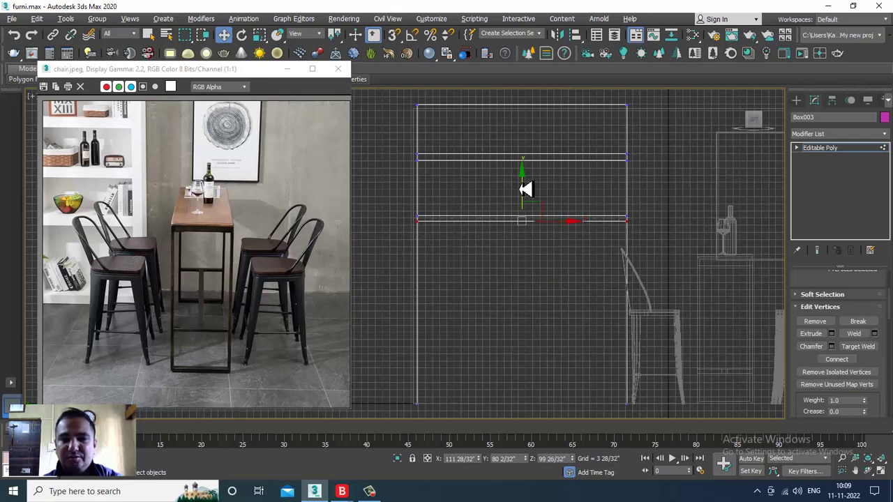
left_click_drag(527, 188, 528, 191)
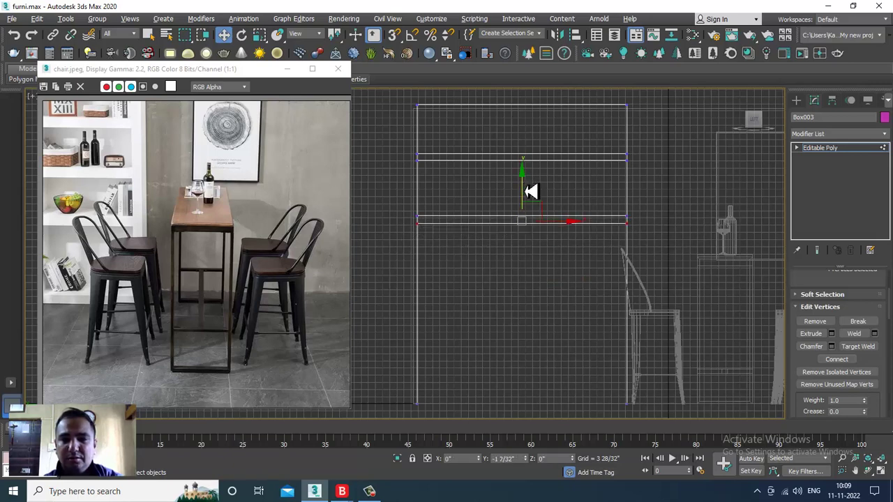
left_click(369, 491)
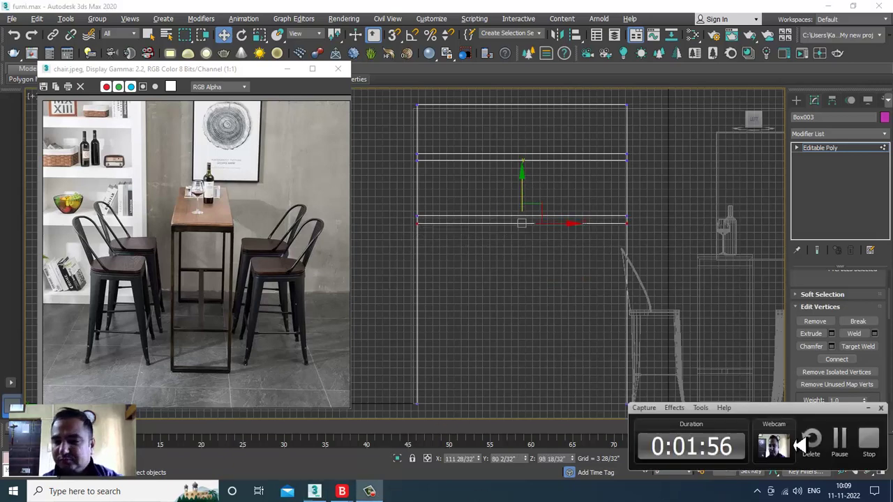
left_click(851, 445)
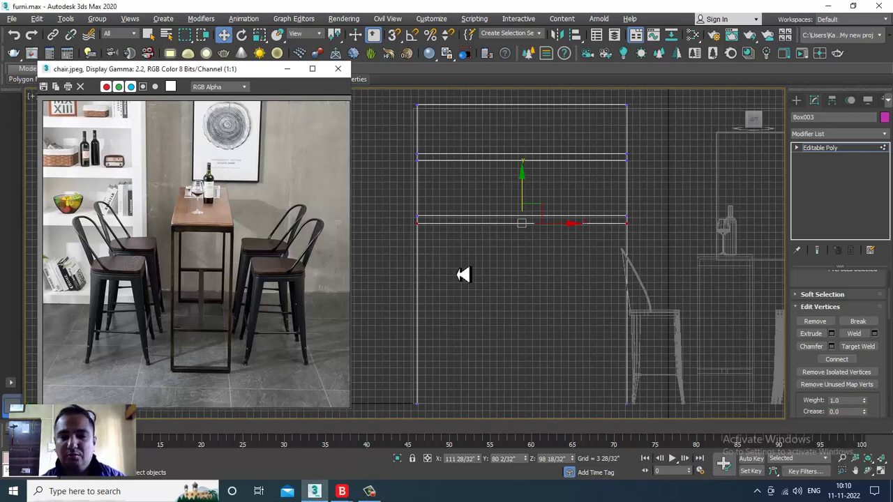
left_click(370, 492)
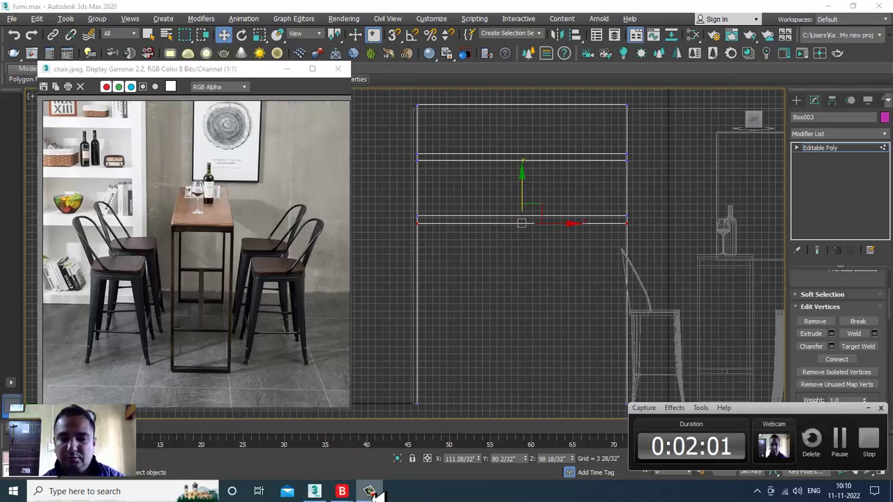
left_click(370, 491)
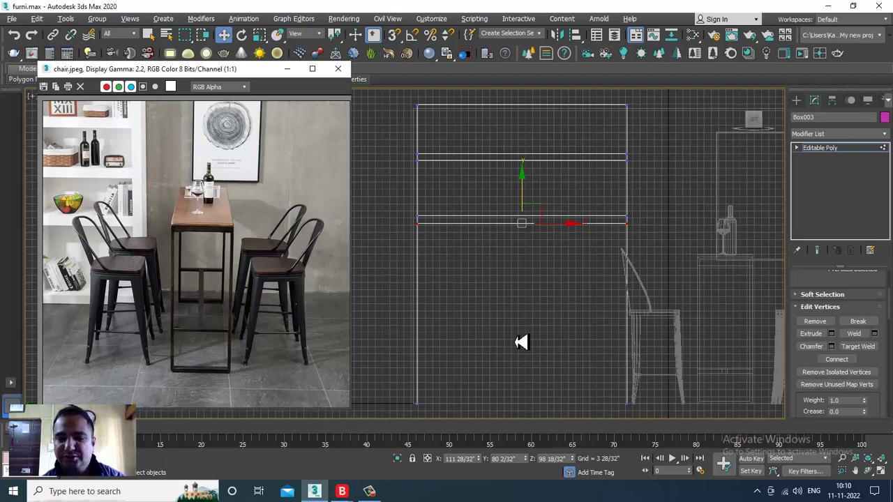
Connect the vertical edges below the second shelf band with 2 segments.
left_click_drag(375, 265, 795, 334)
key("2")
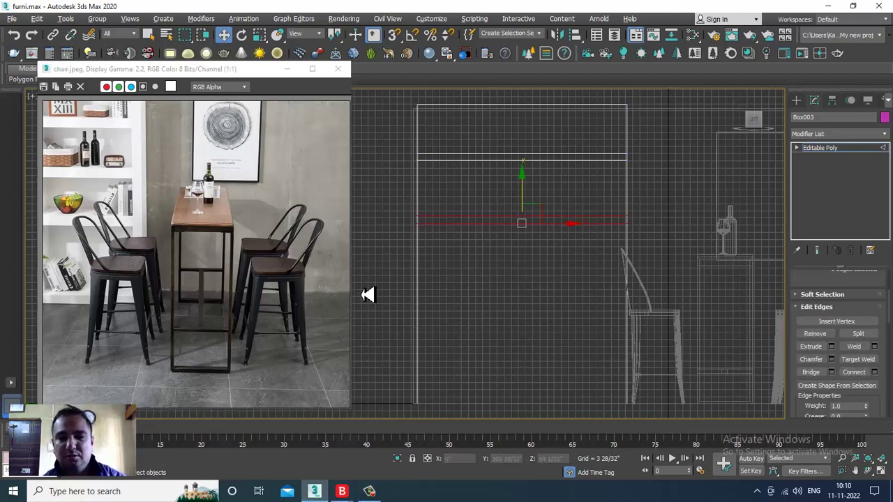
left_click(815, 335)
left_click(875, 371)
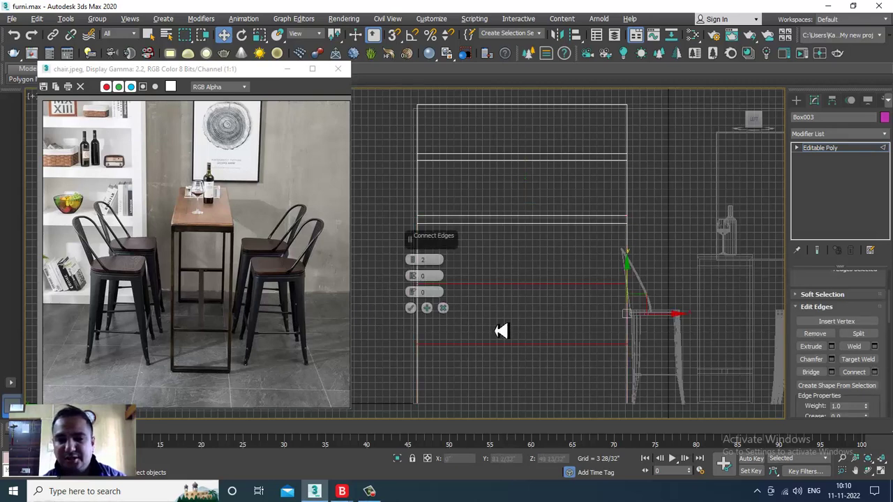
left_click(419, 310)
Scale the vertices of the two new lower loops vertically closer together to form a thin third shelf band.
key("1")
left_click_drag(688, 377, 701, 378)
key("r")
left_click_drag(526, 262, 589, 90)
Raise the third shelf band towards the second shelf and nudge the second shelf band up slightly.
key("w")
left_click_drag(528, 284, 530, 257)
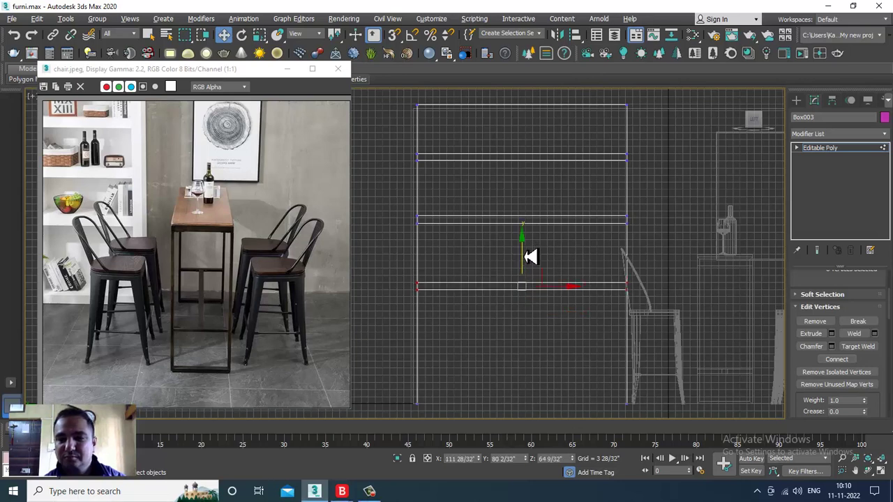
left_click_drag(681, 255, 680, 254)
left_click_drag(528, 193, 528, 189)
Connect the vertical edges below the third shelf band with 2 segments.
key("2")
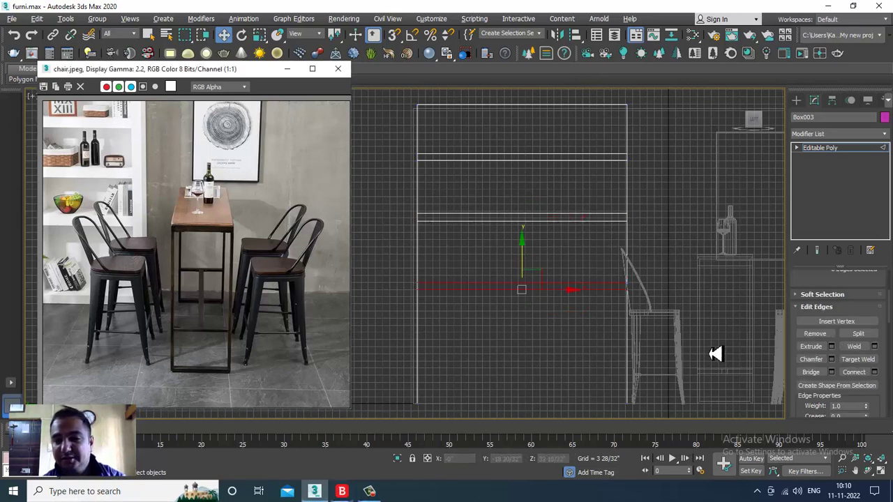
left_click_drag(691, 356, 692, 357)
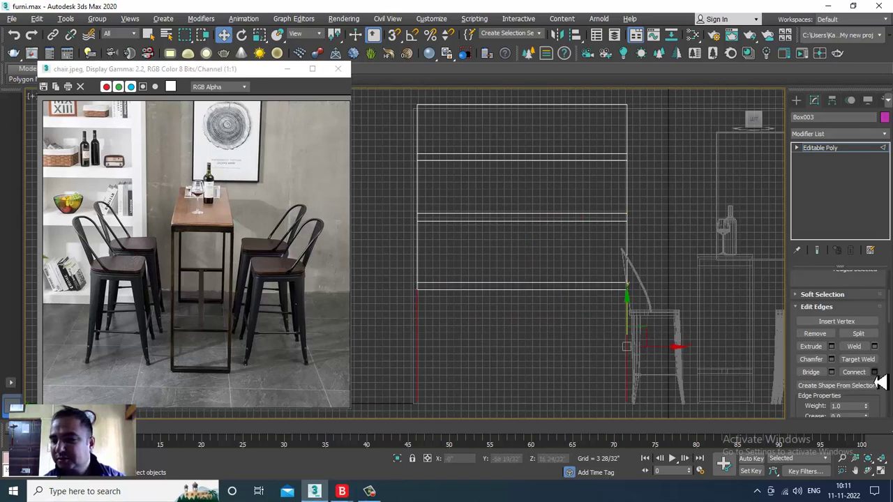
left_click(874, 371)
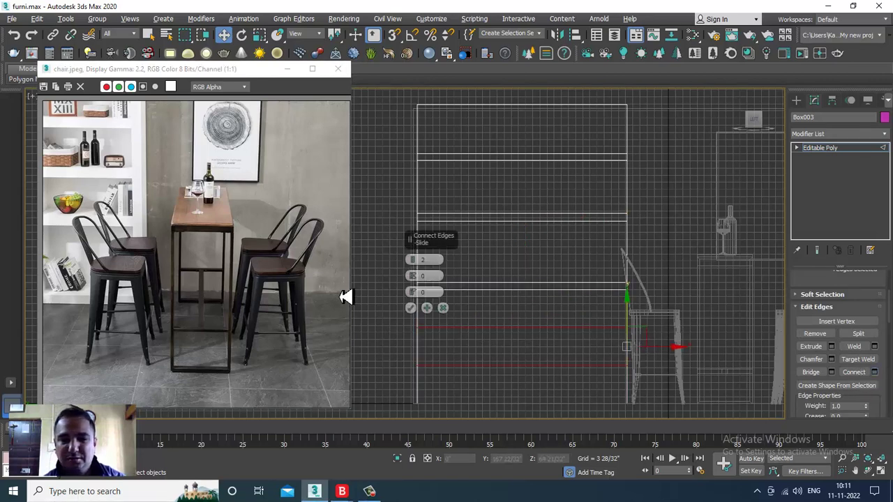
left_click(411, 309)
Scale the two lowest loops vertically into a thin band and move it down to the box's base as the bottom shelf.
key("q")
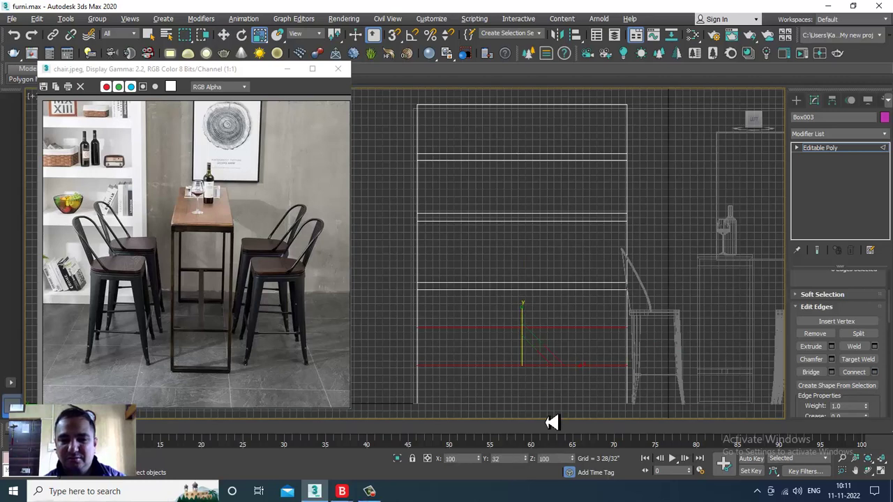
key("1")
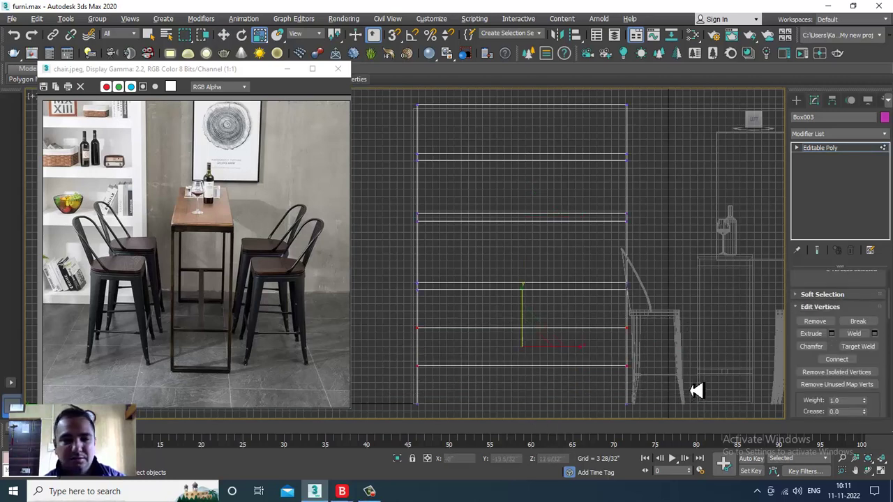
left_click_drag(704, 390, 703, 389)
left_click_drag(525, 297, 572, 442)
key("w")
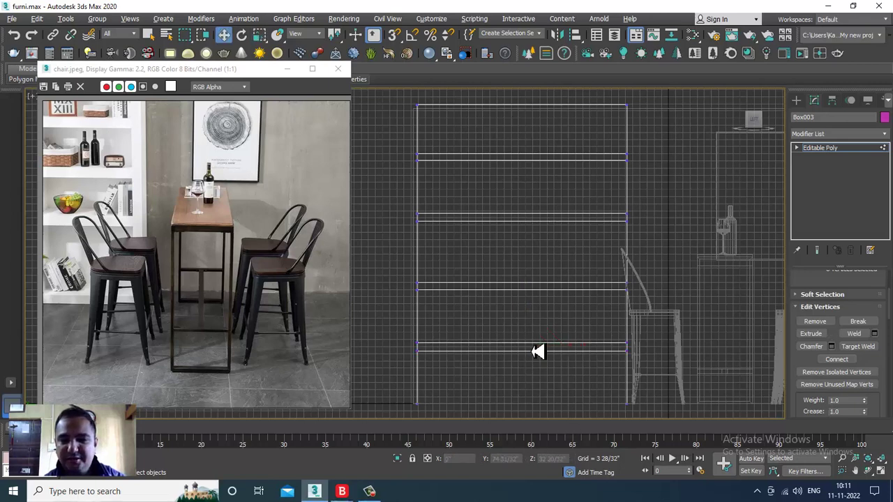
left_click_drag(526, 325, 547, 373)
Lower the third, second and top shelf bands to spread the shelves more evenly over the box's height.
left_click_drag(458, 294, 688, 337)
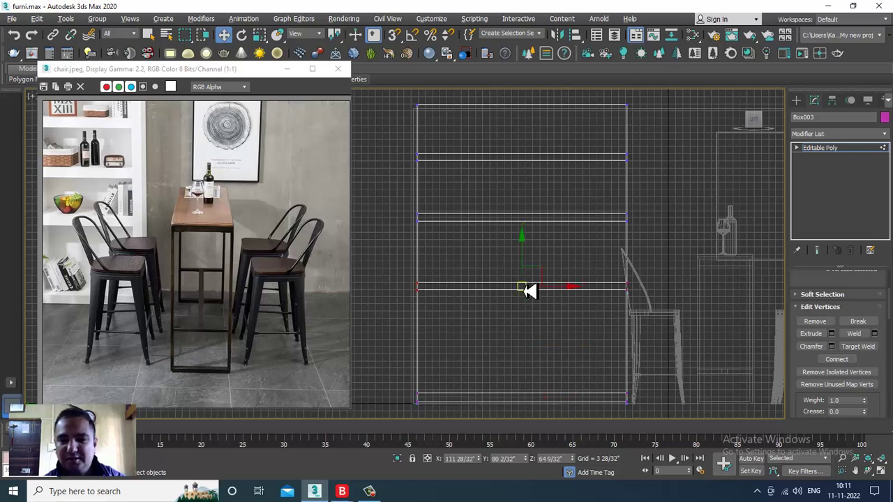
left_click_drag(529, 268, 543, 290)
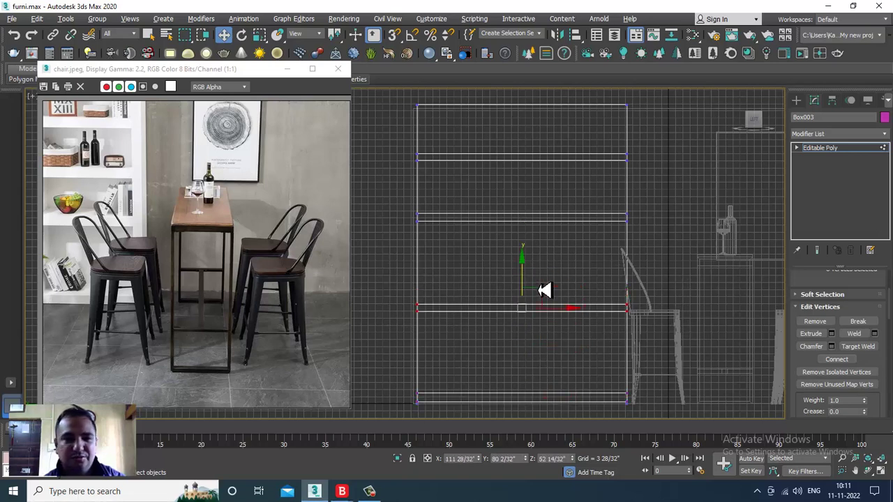
left_click_drag(408, 210, 542, 207)
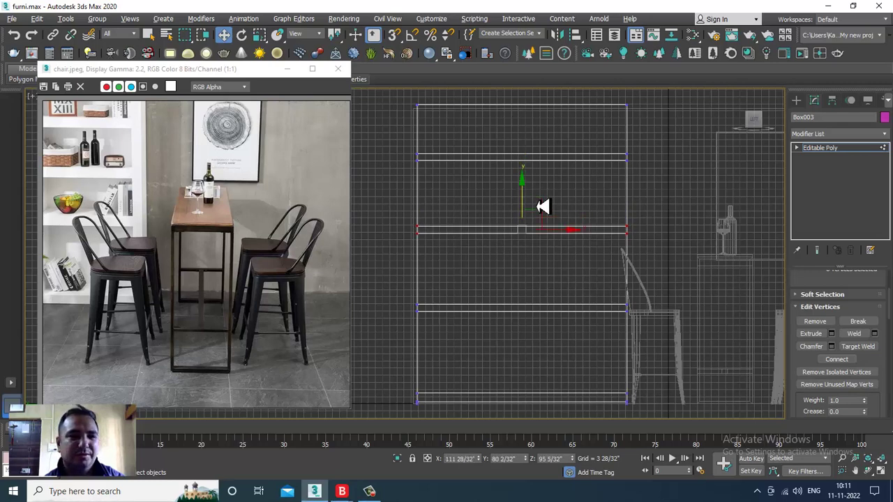
left_click_drag(661, 179, 661, 180)
left_click_drag(521, 133, 525, 138)
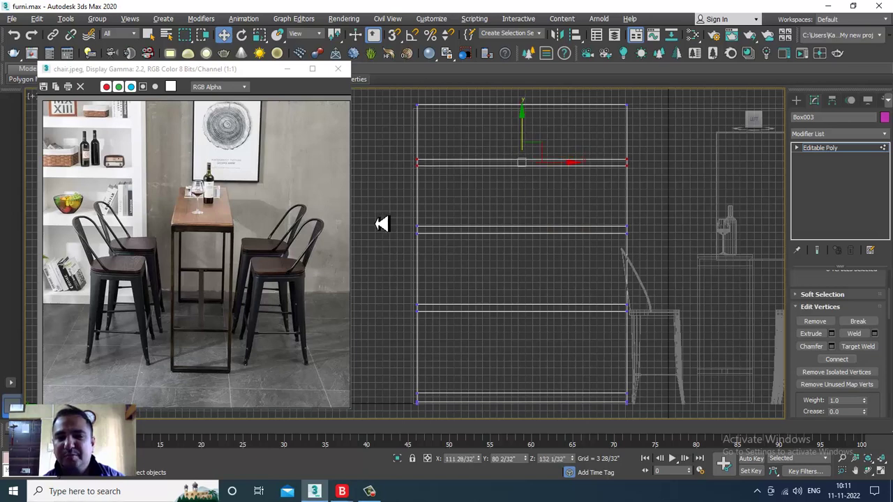
left_click_drag(696, 267, 690, 259)
left_click_drag(526, 202, 528, 207)
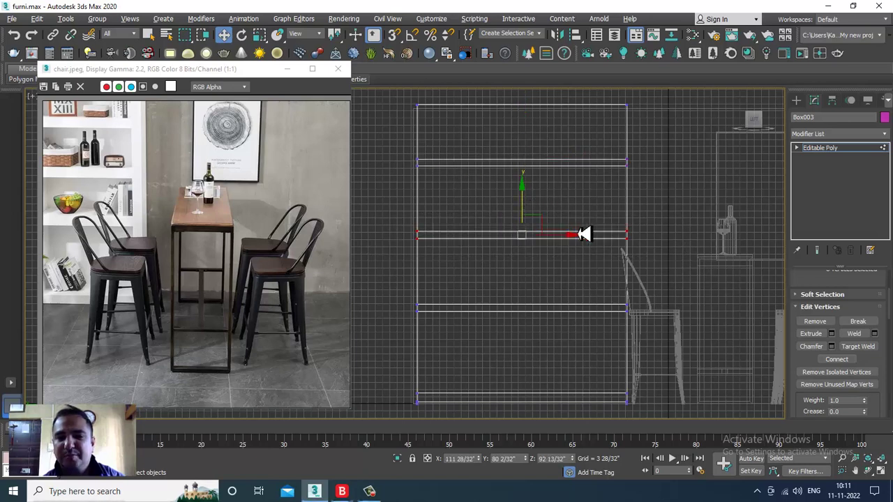
Inset the four large front polygons between the shelf bands of the bookshelf box.
middle_click_drag(656, 204, 628, 248)
key("alt+w")
middle_click(713, 319)
key("alt+w")
key("4")
left_click(518, 193)
left_click(522, 228, "ctrl")
left_click(519, 282, "ctrl")
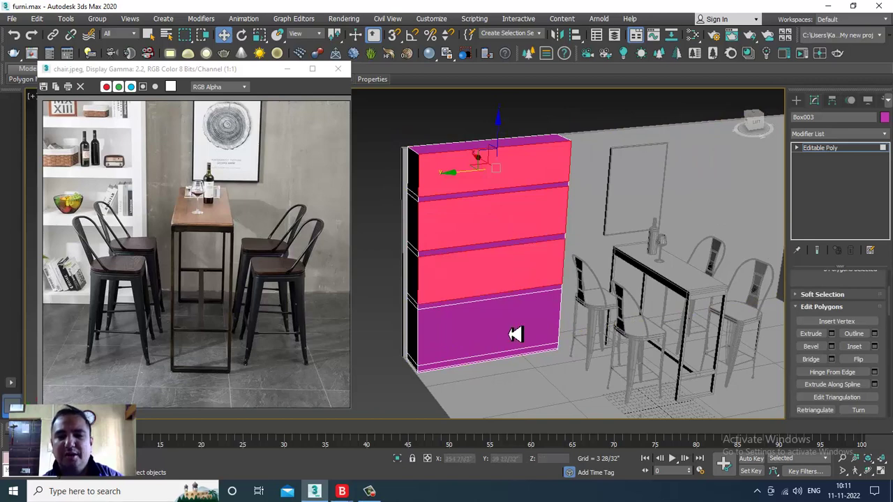
left_click(516, 334, "ctrl")
middle_click_drag(514, 285, 600, 306, "alt")
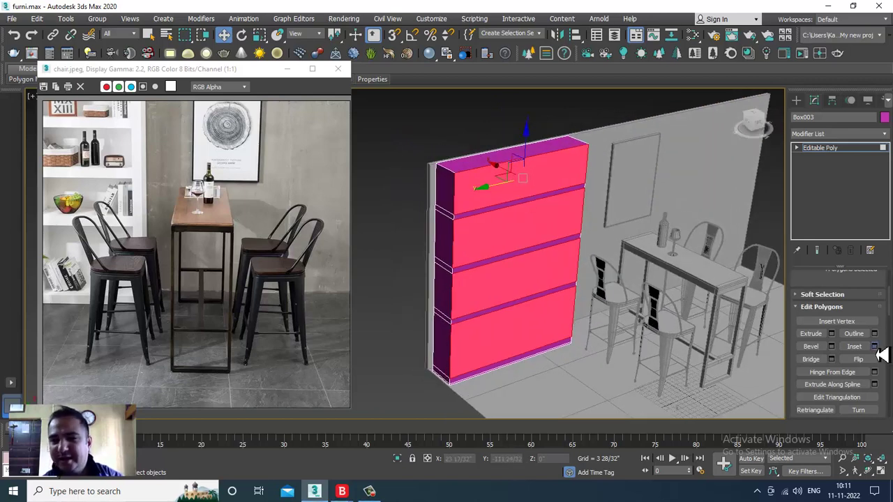
middle_click_drag(640, 259, 532, 224, "alt")
scroll(530, 224, "up", 3)
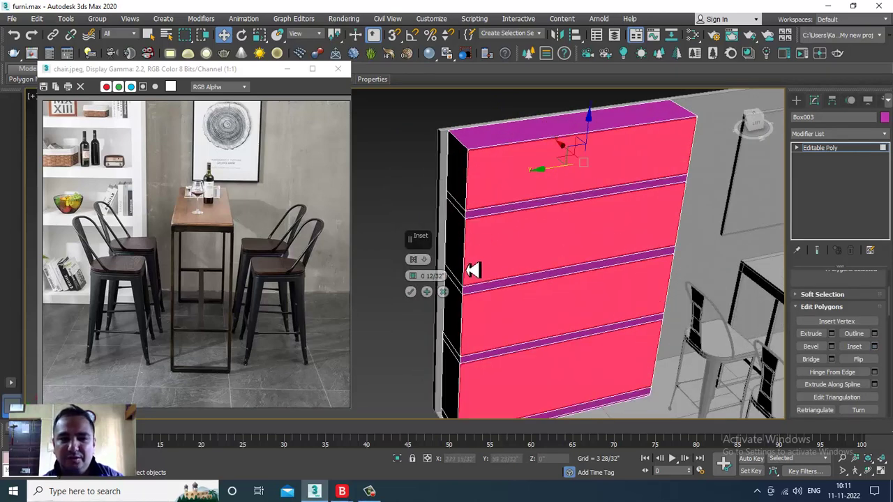
left_click_drag(415, 276, 418, 263)
left_click(412, 293)
Extrude the four inset front polygons inward to the back of the box to hollow out the shelf compartments.
middle_click_drag(446, 173, 508, 217, "alt")
left_click_drag(413, 278, 525, 443)
middle_click_drag(679, 271, 678, 252, "alt")
key("F3")
middle_click_drag(523, 284, 560, 207, "alt")
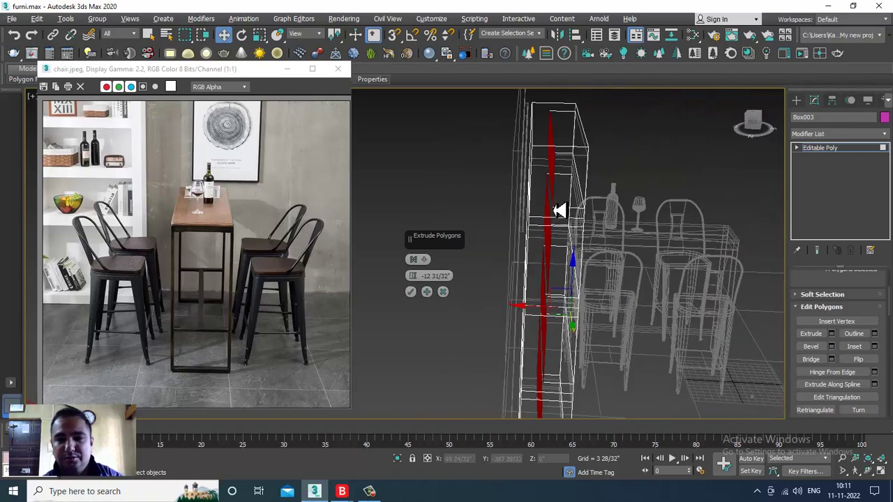
left_click_drag(424, 297, 442, 388)
left_click(411, 292)
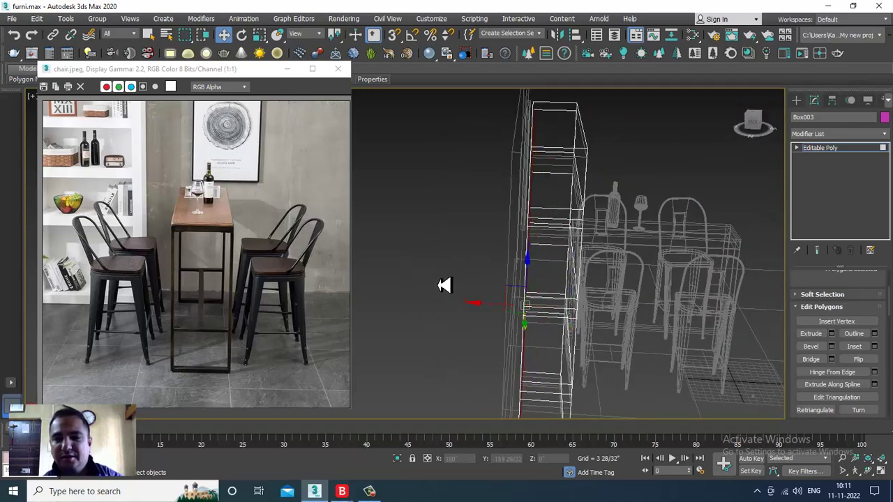
Change the bookshelf's object color from the custom colors to light grey.
scroll(588, 241, "up", 5)
key("F3")
middle_click_drag(588, 242, 669, 239, "alt")
left_click(885, 118)
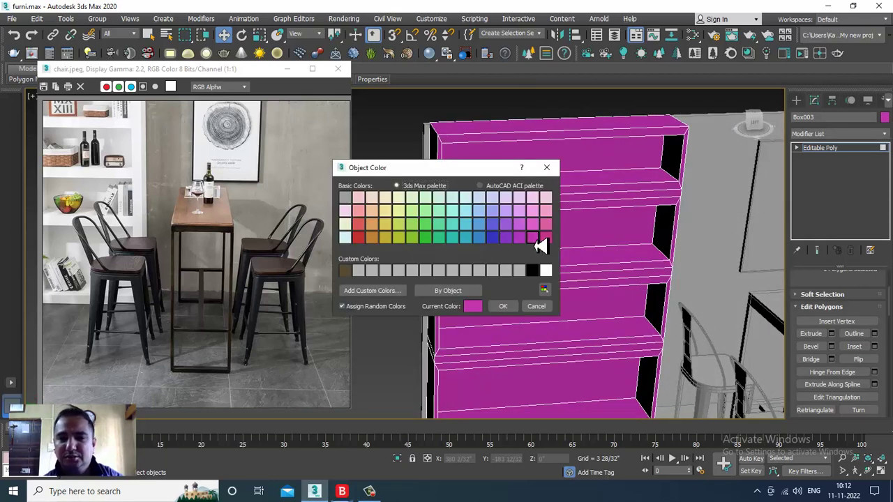
left_click(530, 273)
left_click(509, 307)
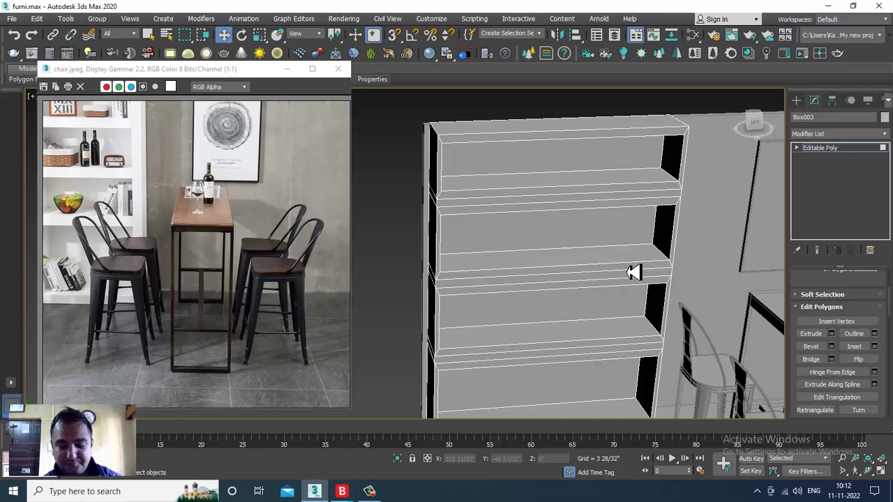
left_click(369, 491)
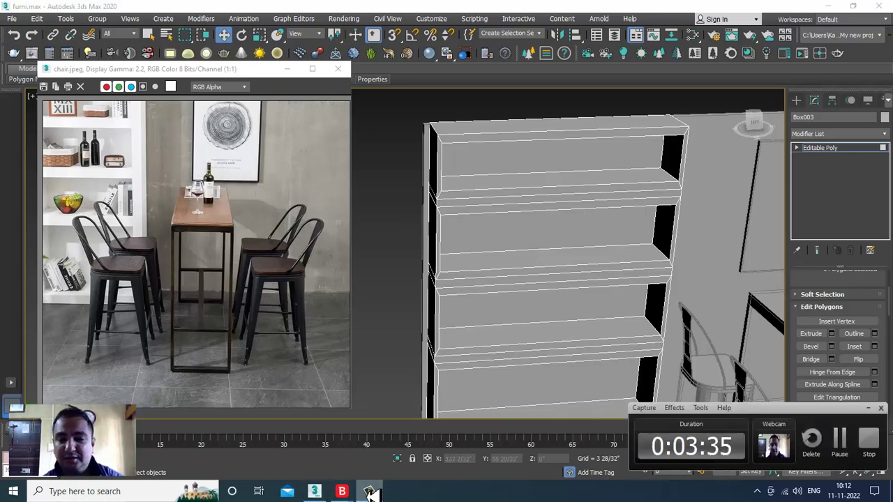
left_click(370, 493)
Lower all vertices of the top shelf band slightly in the side view of the bookshelf.
scroll(713, 281, "up", 5)
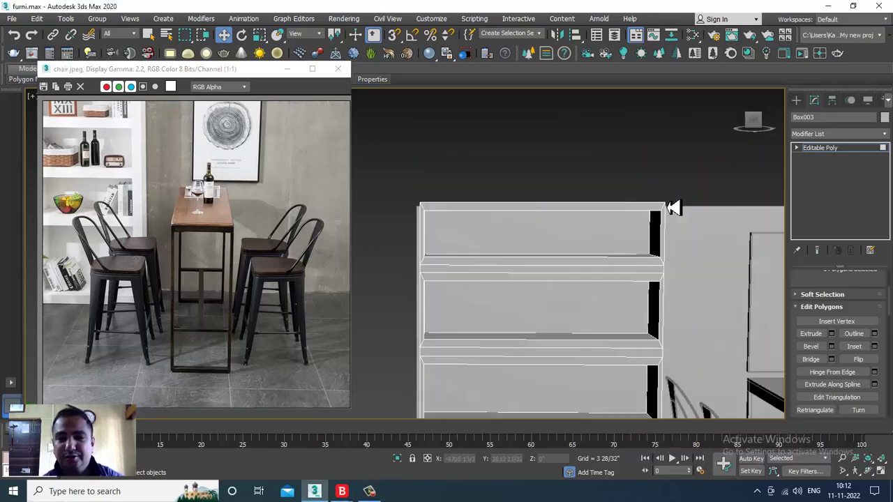
middle_click_drag(668, 228, 673, 200)
scroll(678, 213, "down", 3)
key("alt+w")
middle_click_drag(674, 163, 624, 171)
key("alt+w")
key("alt+w")
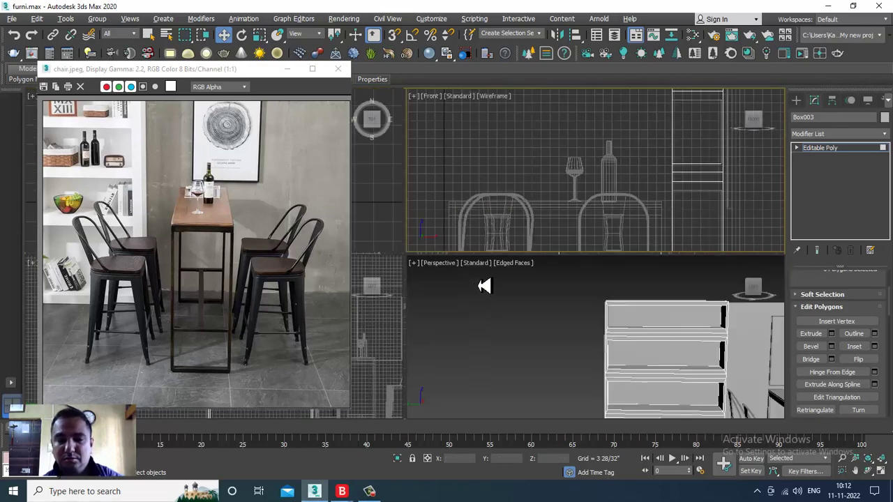
left_click(392, 327)
key("alt+w")
scroll(442, 275, "up", 5)
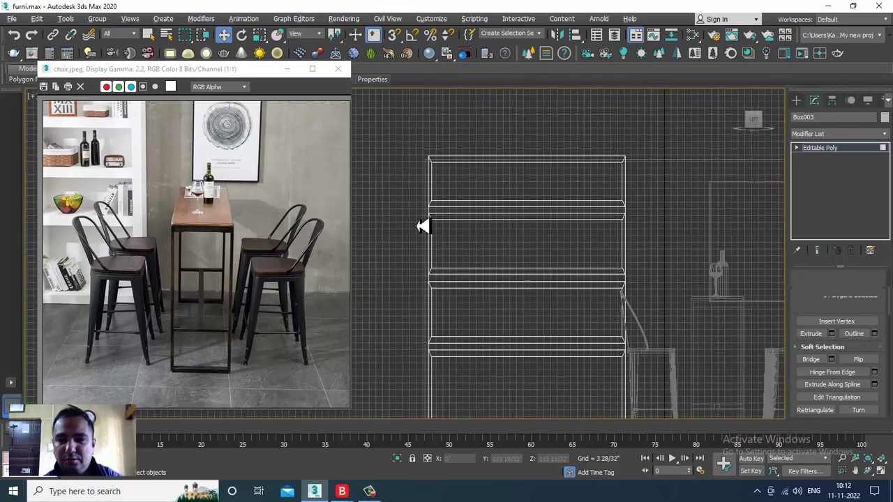
key("1")
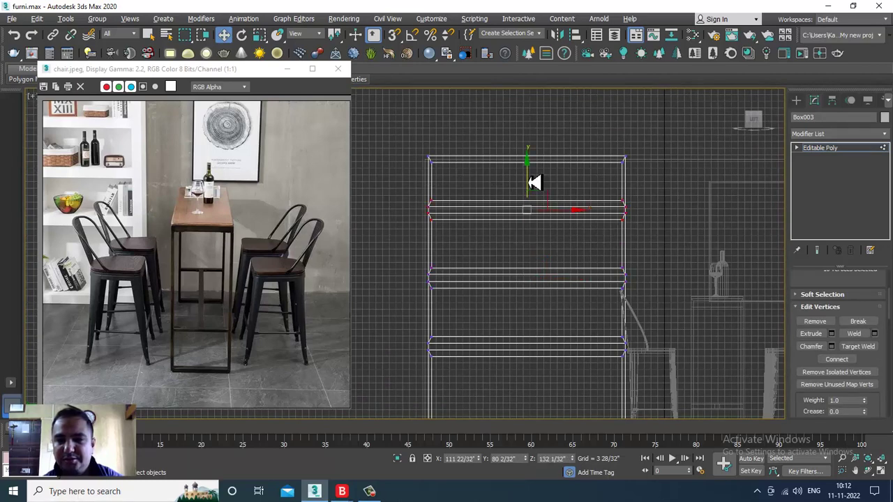
left_click_drag(534, 184, 535, 186)
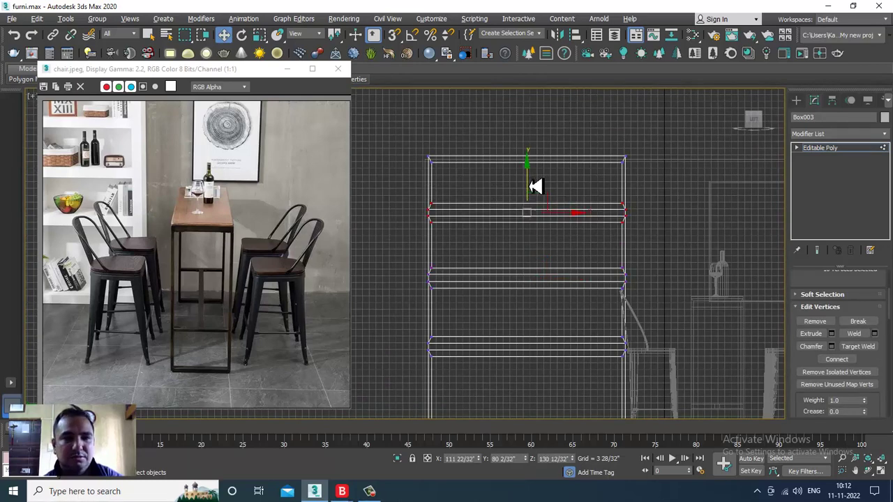
Lower the third, second and top shelf bands slightly to even out the compartment heights.
middle_click_drag(542, 242, 533, 201)
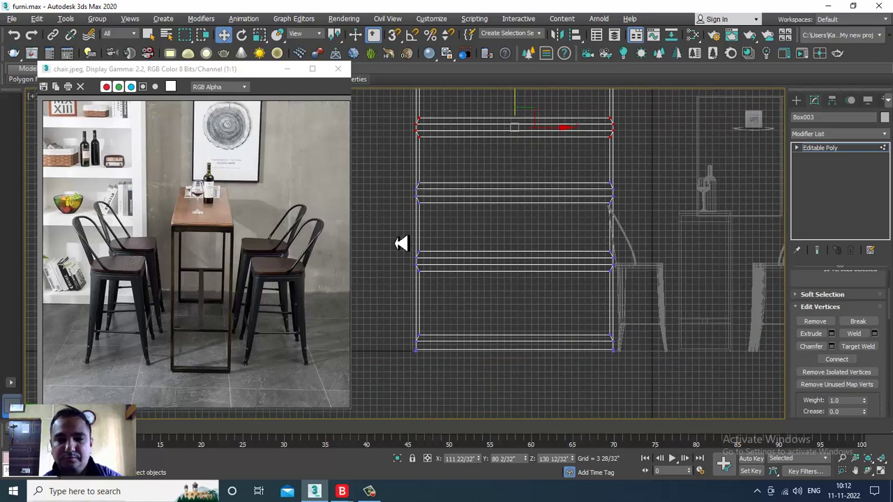
left_click_drag(687, 286, 683, 283)
key("ctrl+z")
key("ctrl+y")
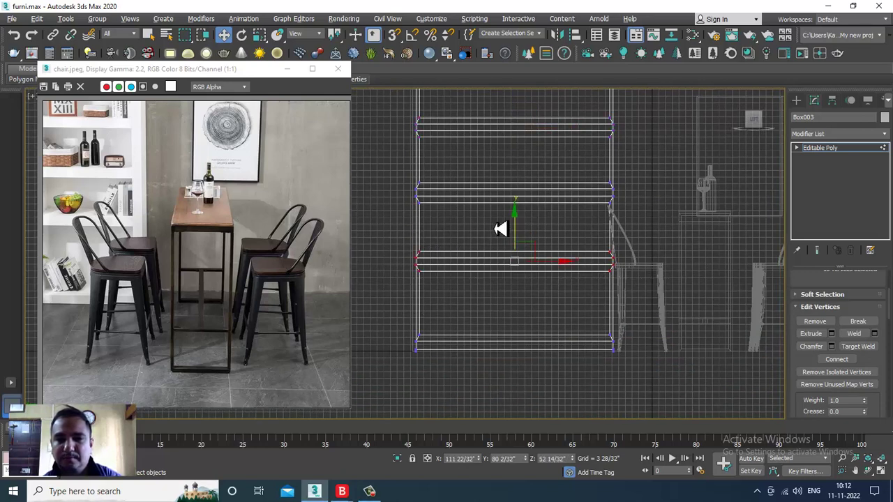
left_click_drag(522, 230, 531, 237)
left_click_drag(667, 228, 667, 228)
left_click_drag(523, 172, 525, 177)
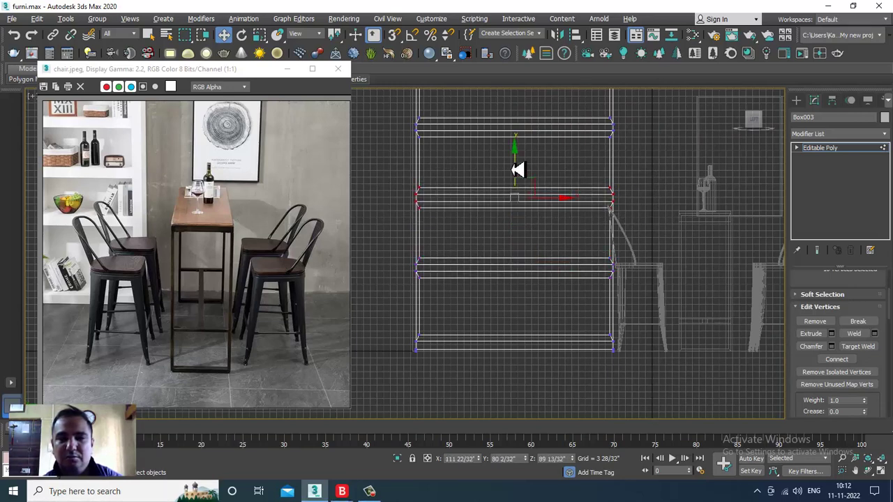
middle_click_drag(526, 177, 447, 213)
left_click_drag(669, 239, 529, 181)
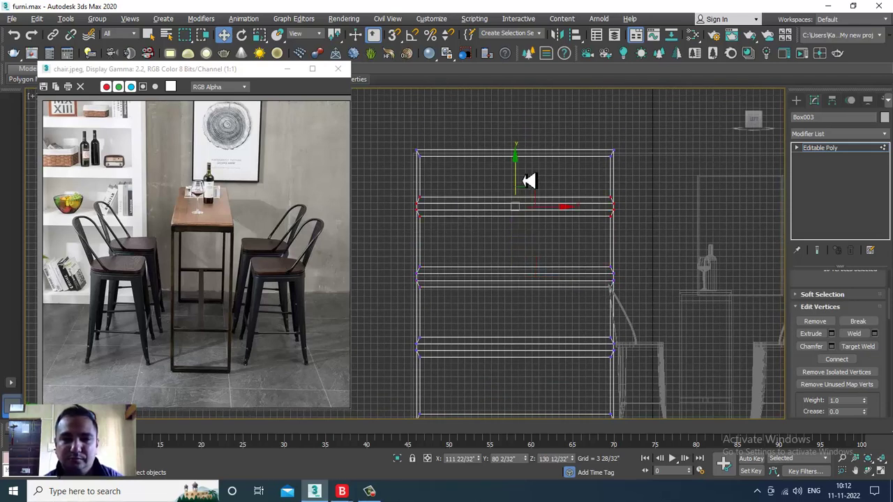
Create a box of about 2 by 19 by 17 inches as an upright book at the end of the top shelf compartment.
key("alt+w")
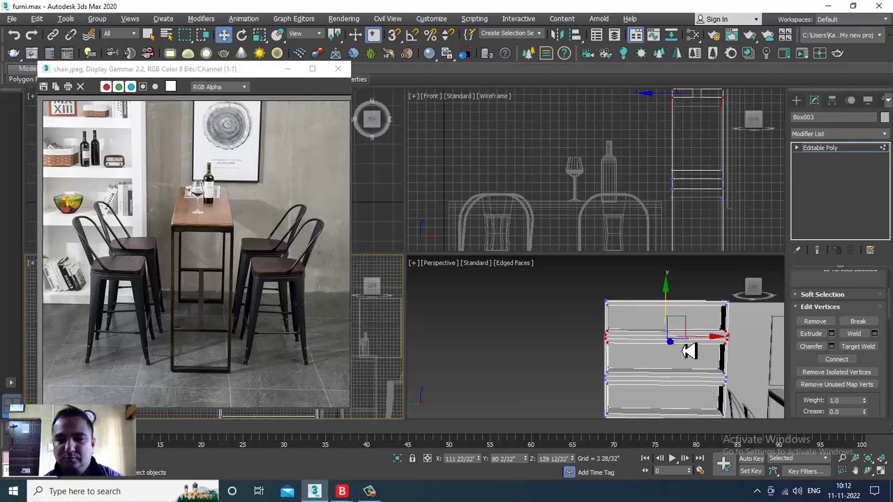
middle_click_drag(675, 341, 658, 335)
key("alt+w")
middle_click_drag(614, 295, 567, 281, "alt")
scroll(566, 282, "up", 2)
left_click(796, 101)
left_click(814, 168)
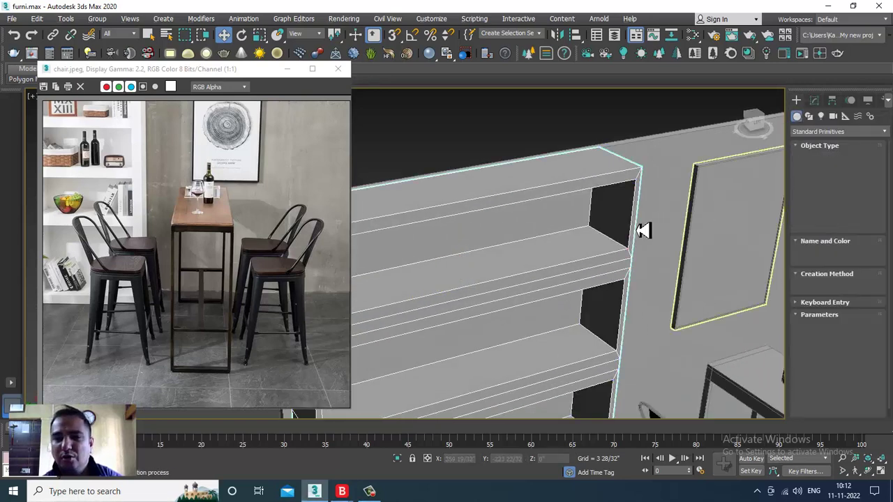
scroll(614, 241, "up", 3)
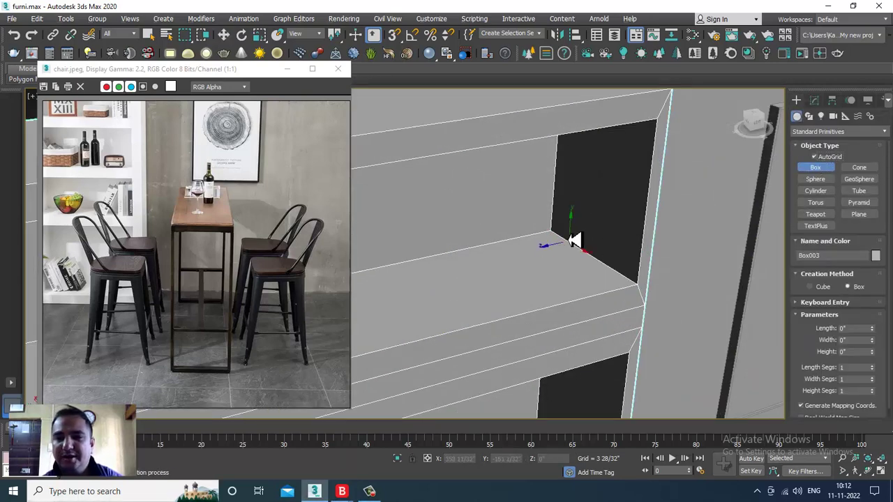
left_click_drag(558, 243, 621, 293)
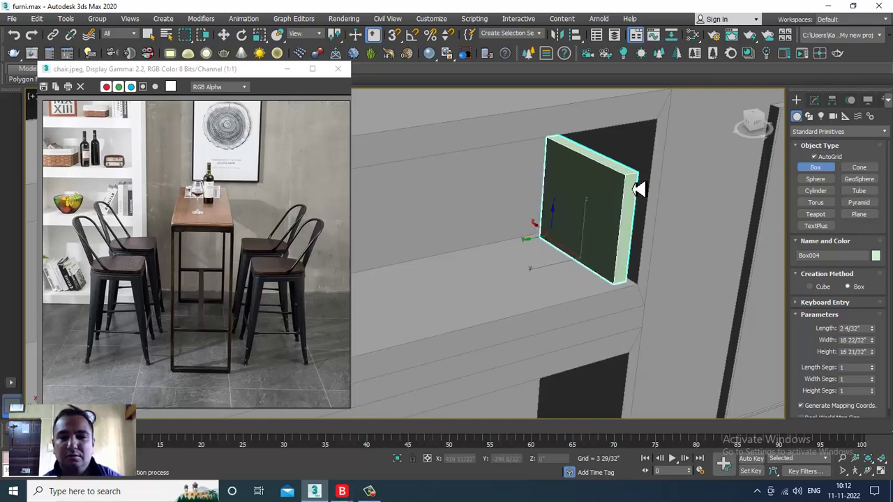
left_click(638, 180)
Scale the book box to about 74% of its depth and about 124% of its thickness.
middle_click_drag(650, 180, 634, 220, "alt")
key("w")
key("r")
left_click_drag(639, 281, 624, 285)
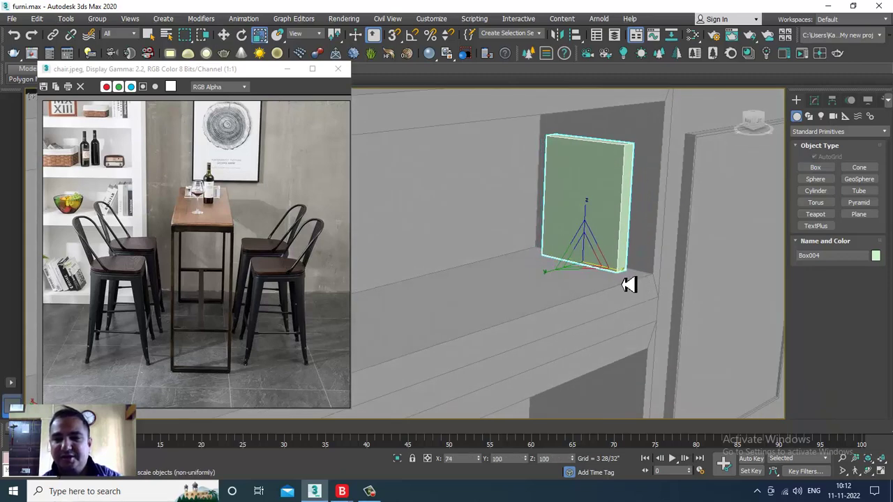
middle_click_drag(664, 233, 566, 262, "alt")
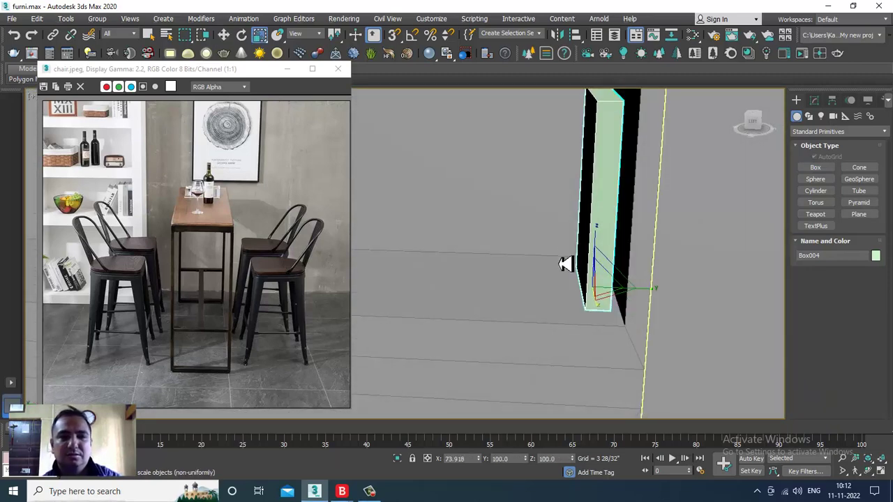
middle_click_drag(737, 320, 665, 300, "alt")
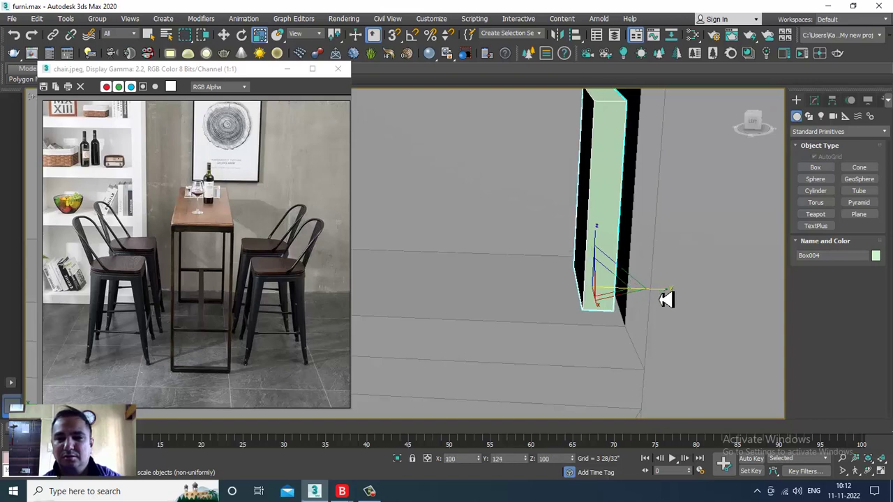
Convert the scaled book box to an editable poly.
key("w")
middle_click_drag(598, 174, 618, 146, "alt")
right_click(605, 123)
mouse_move(652, 242)
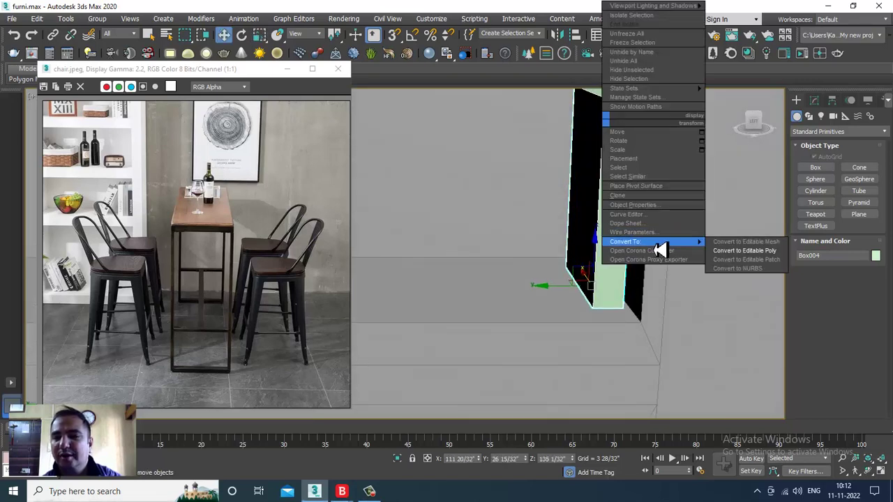
left_click(745, 250)
Chamfer the book's two vertical front edges by 0 10/32" with 4 segments to round its spine.
middle_click_drag(757, 258, 636, 229, "alt")
left_click(622, 226)
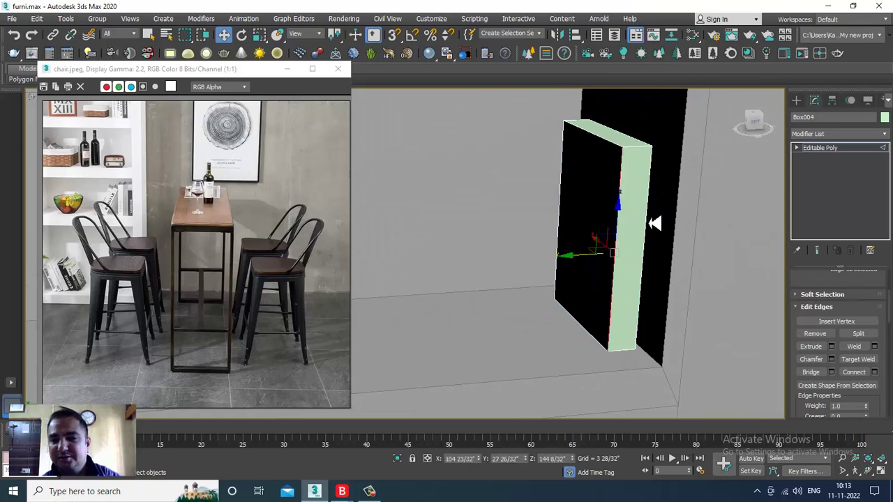
left_click(650, 226, "ctrl")
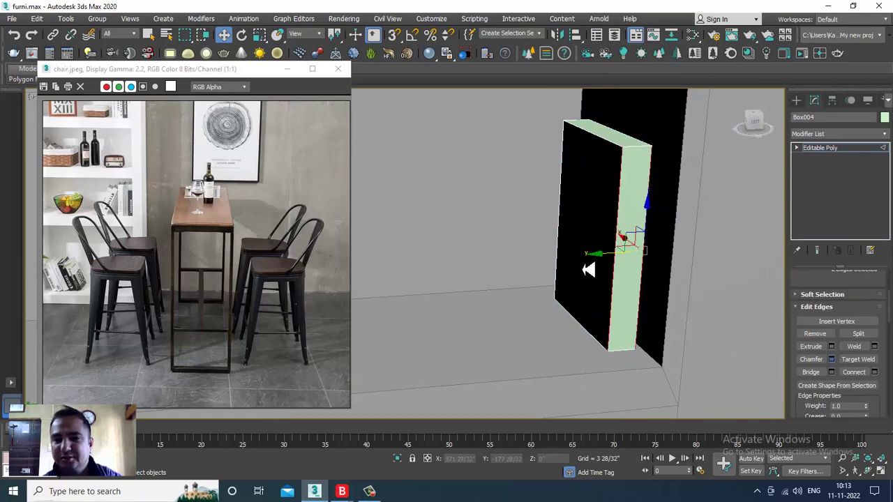
middle_click_drag(602, 237, 607, 244, "alt")
scroll(607, 243, "up", 3)
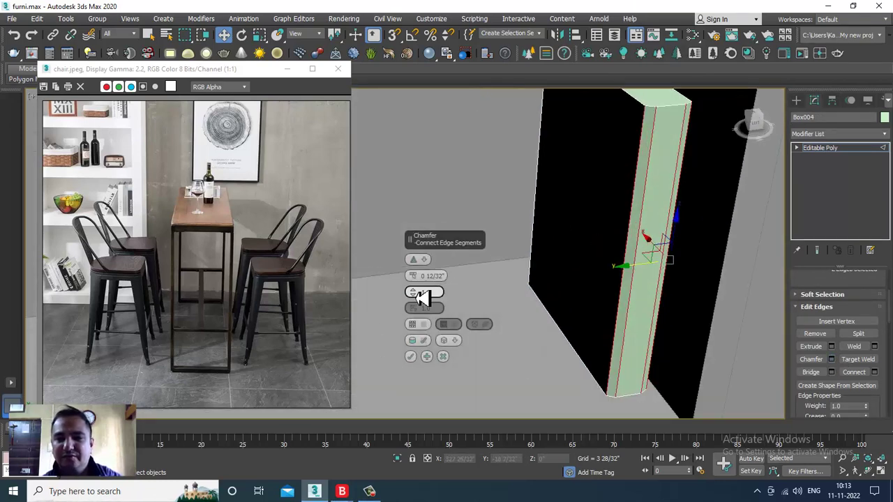
left_click(414, 290)
left_click(414, 291)
left_click(415, 290)
left_click(415, 290)
left_click_drag(420, 298, 424, 280)
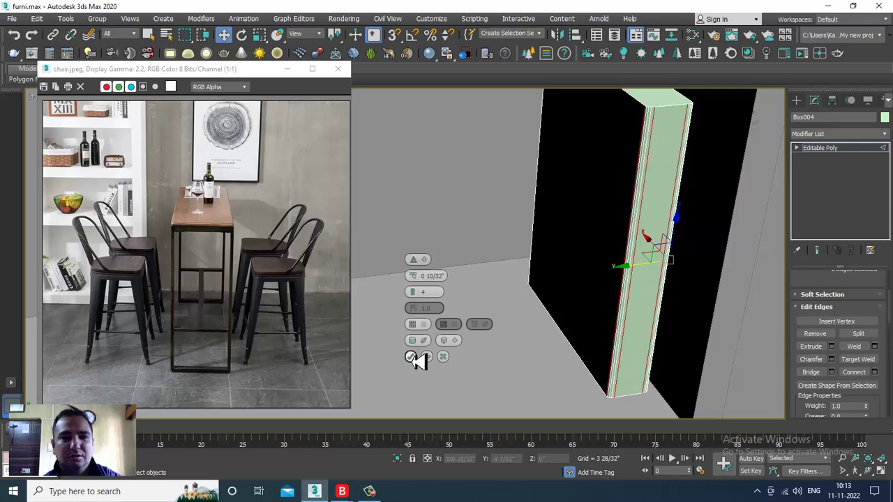
left_click(411, 357)
middle_click_drag(673, 291, 659, 269, "alt")
left_click(840, 149)
Copy the book three times along the shelf in the side view to make a row of four upright books.
scroll(723, 202, "down", 2)
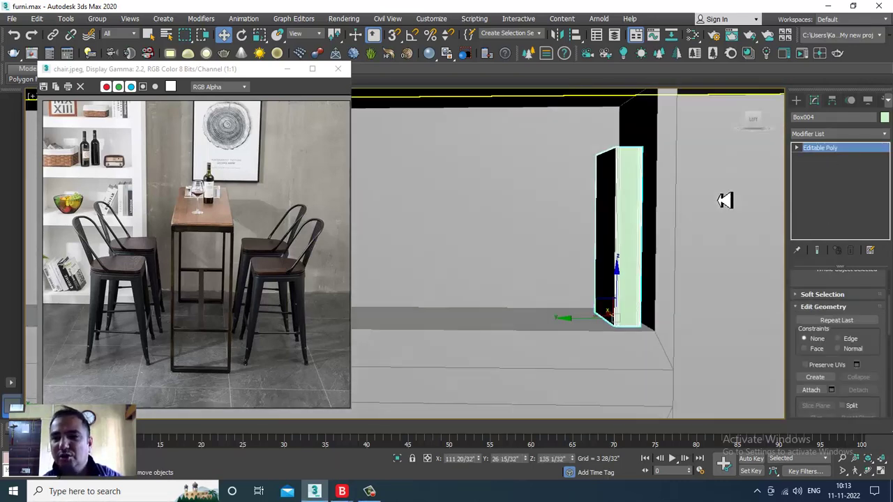
key("alt+w")
middle_click_drag(695, 167, 670, 172)
scroll(390, 336, "down", 3)
key("alt+w")
scroll(436, 259, "down", 3)
middle_click_drag(488, 263, 546, 285)
scroll(558, 286, "up", 5)
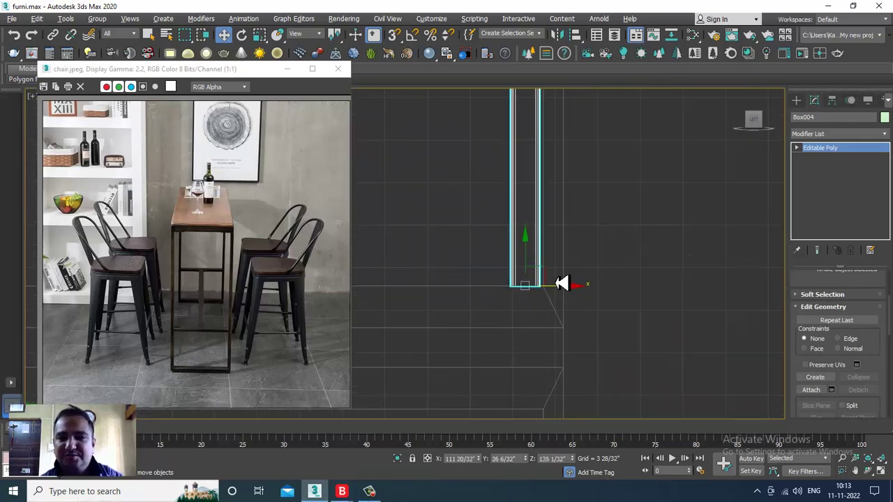
scroll(560, 288, "down", 2)
middle_click_drag(561, 288, 602, 284)
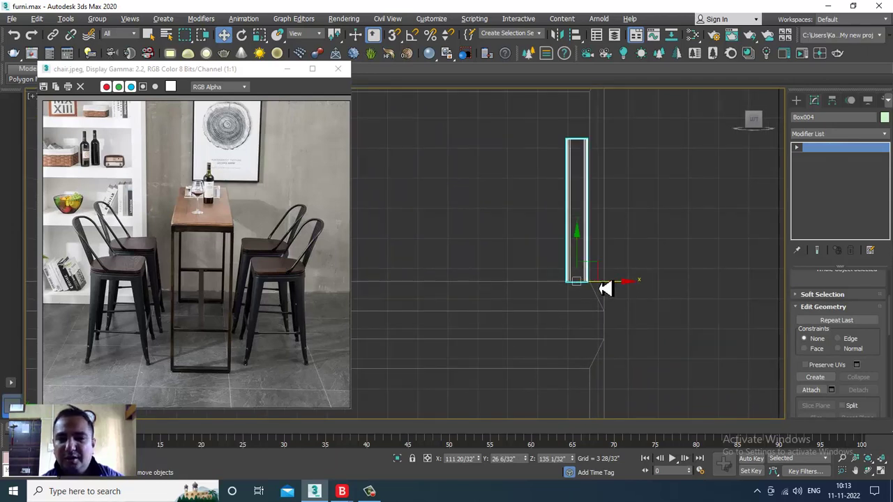
mouse_move(628, 283)
left_mouse_down("shift")
mouse_move(586, 289)
mouse_move(604, 292)
left_mouse_up("shift")
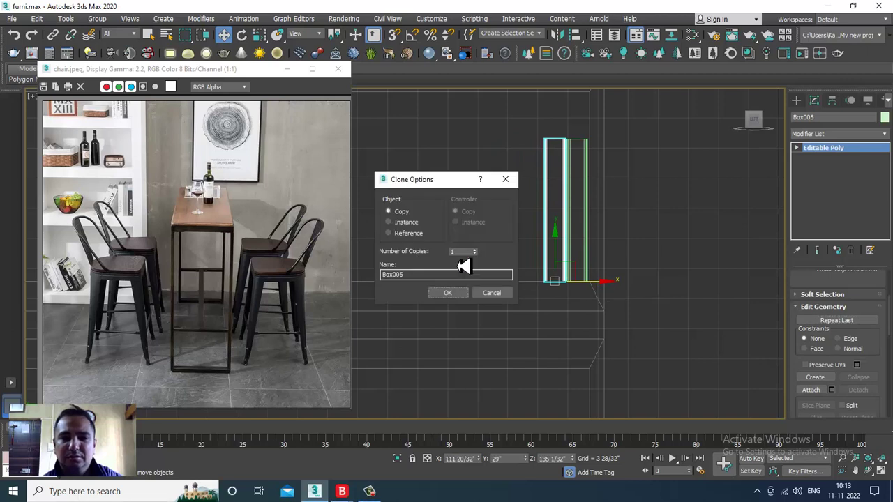
left_click(454, 295)
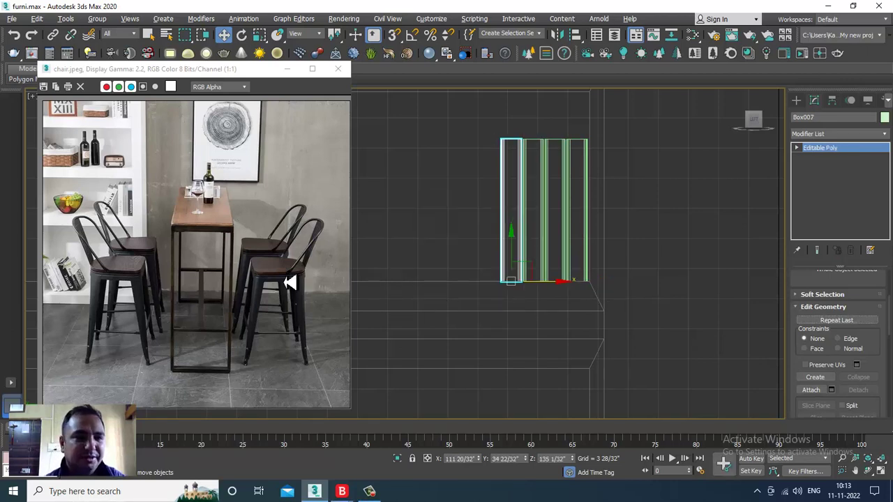
Add another copy of the last upright book in the side view, leaving a gap about one book wide.
scroll(82, 155, "up", 1)
middle_click_drag(217, 248, 200, 227)
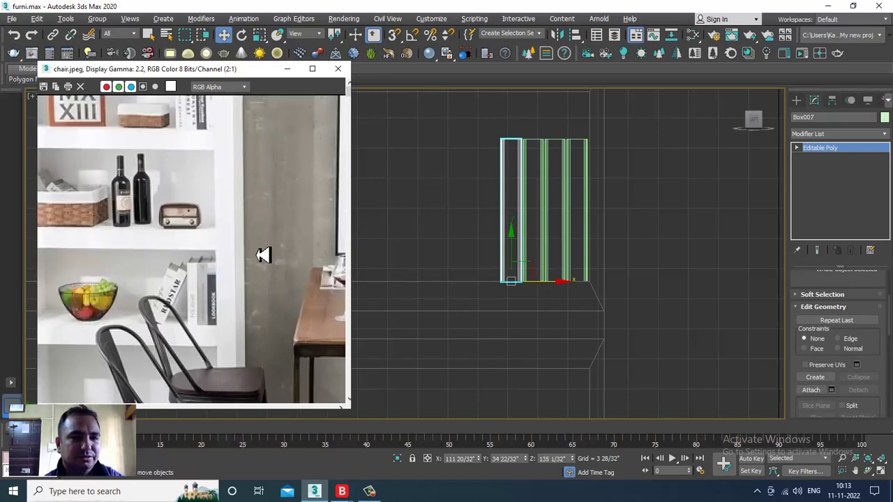
scroll(138, 159, "down", 2)
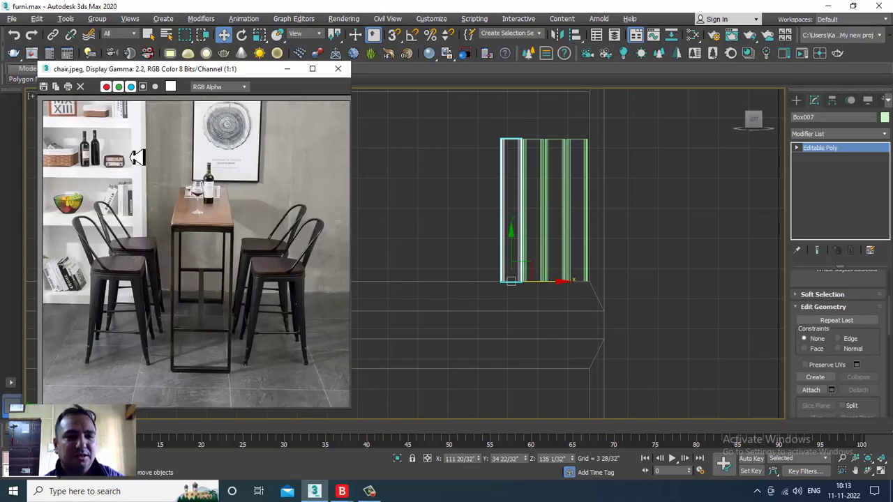
mouse_move(673, 337)
middle_mouse_down("alt")
mouse_move(648, 342)
mouse_move(610, 311)
mouse_move(635, 356)
mouse_move(620, 265)
mouse_move(640, 285)
mouse_move(626, 264)
middle_mouse_up("alt")
mouse_move(562, 231)
middle_mouse_down("alt")
mouse_move(582, 240)
mouse_move(576, 256)
mouse_move(552, 242)
mouse_move(558, 237)
middle_mouse_up("alt")
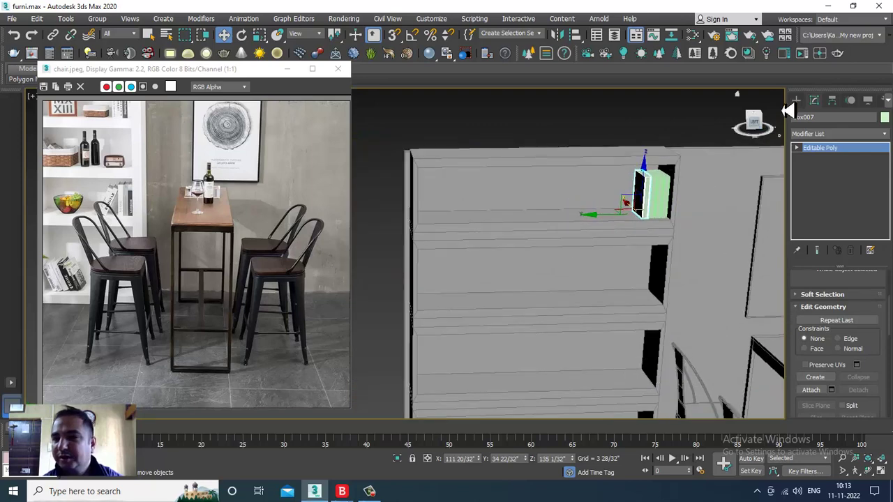
left_click(796, 100)
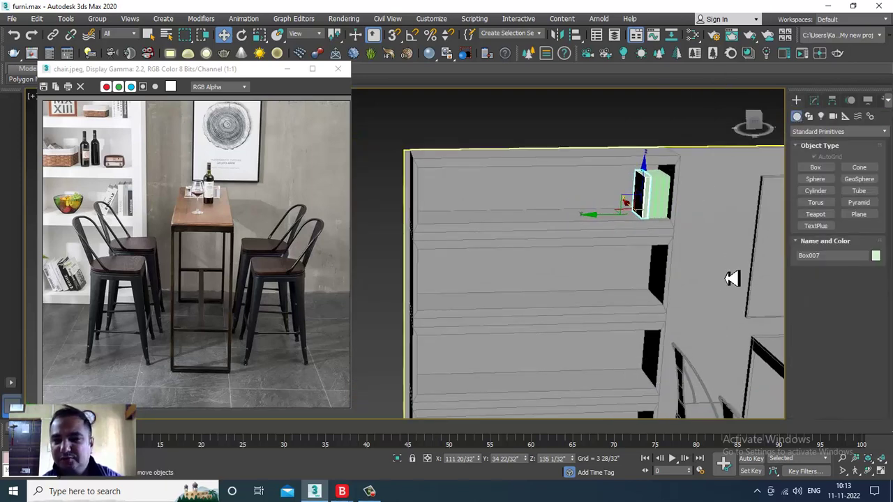
middle_click_drag(732, 279, 544, 239)
key("alt+w")
middle_click(394, 356)
key("alt+w")
middle_click_drag(461, 302, 588, 304)
mouse_move(614, 312)
left_mouse_down("shift")
mouse_move(567, 311)
mouse_move(586, 313)
left_mouse_up("shift")
left_click(452, 294)
Tilt the separate book against the upright row and place a leaning copy beside it.
key("e")
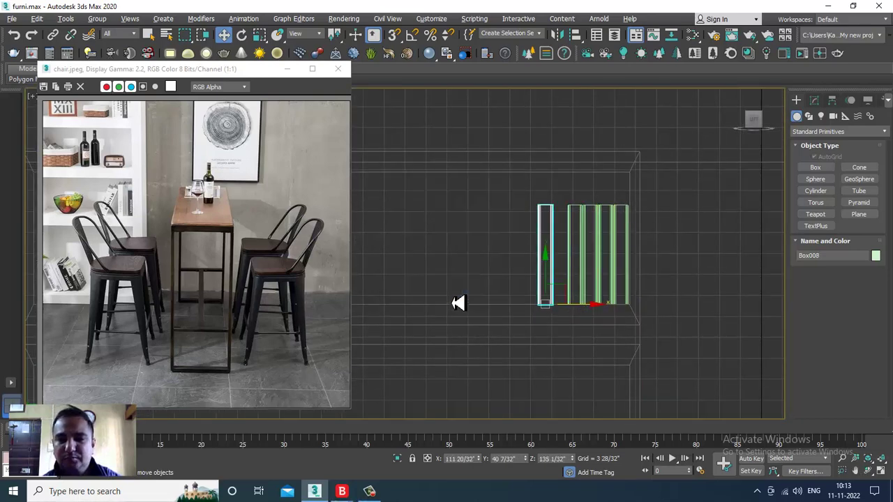
mouse_move(571, 272)
left_mouse_down()
mouse_move(590, 279)
mouse_move(582, 275)
left_mouse_up()
key("w")
mouse_move(593, 311)
left_mouse_down()
mouse_move(544, 313)
mouse_move(574, 323)
left_mouse_up()
left_click(448, 293)
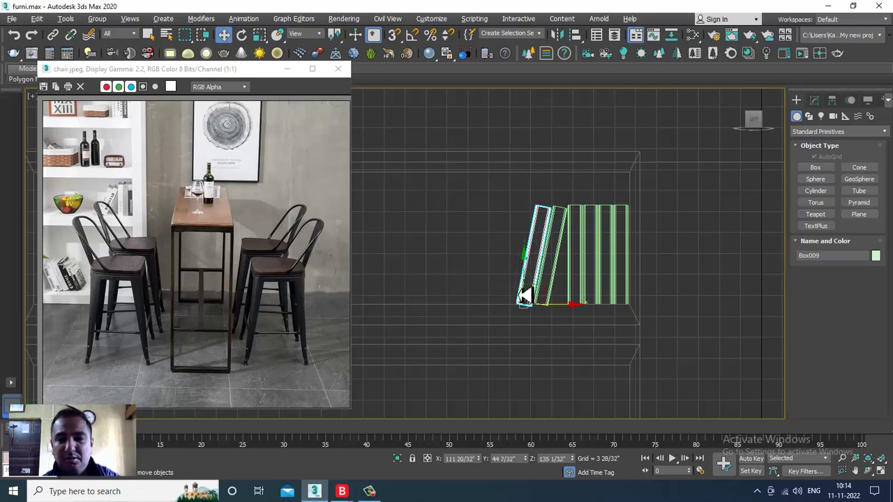
Tilt the second leaning book further, then add a third copy beside it and tilt that about 6 degrees more.
key("e")
mouse_move(565, 285)
left_mouse_down()
mouse_move(548, 315)
mouse_move(558, 322)
mouse_move(498, 322)
left_mouse_up()
key("w")
left_click(460, 294)
key("e")
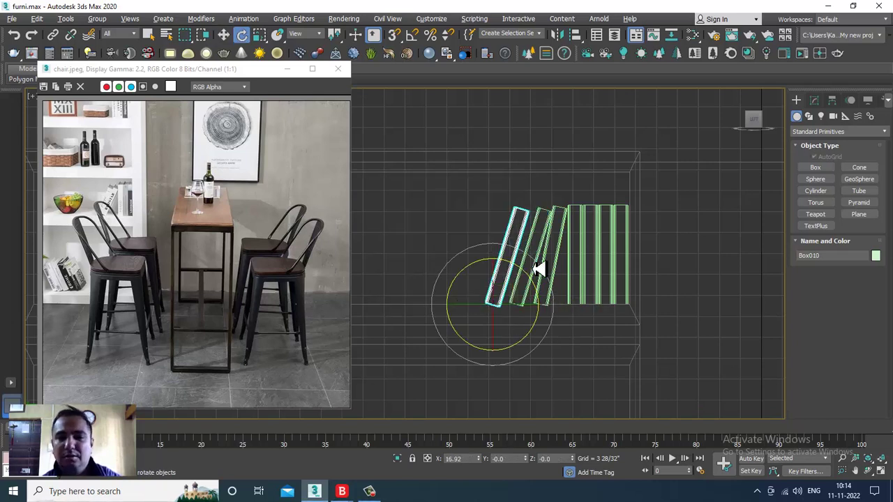
left_click_drag(537, 274, 536, 287)
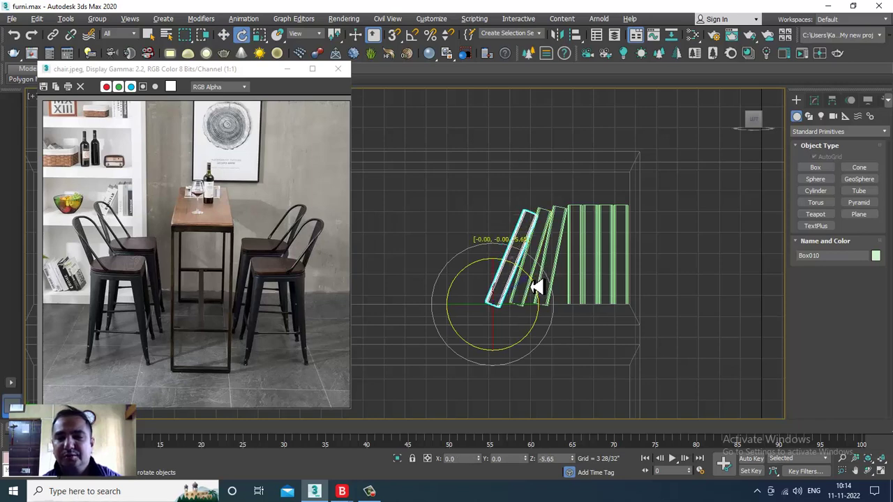
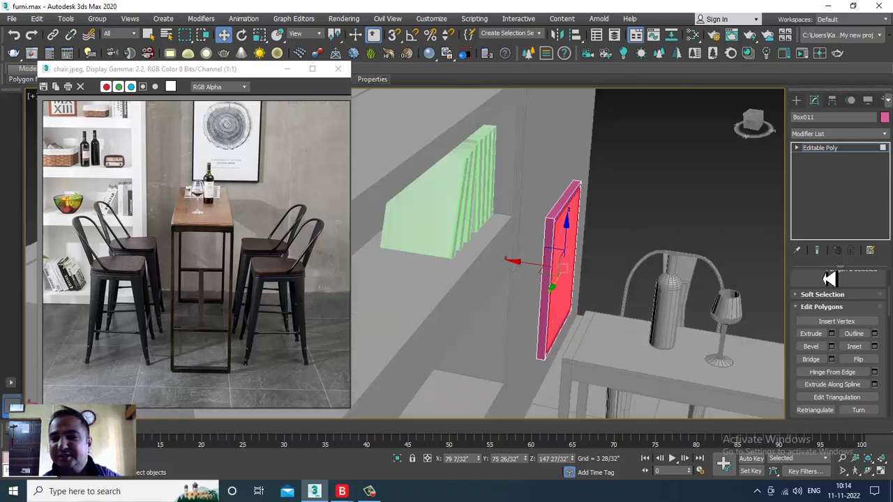
Leave polygon editing of the pink box and isolate it from the rest of the scene.
left_click(844, 153)
key("alt+w")
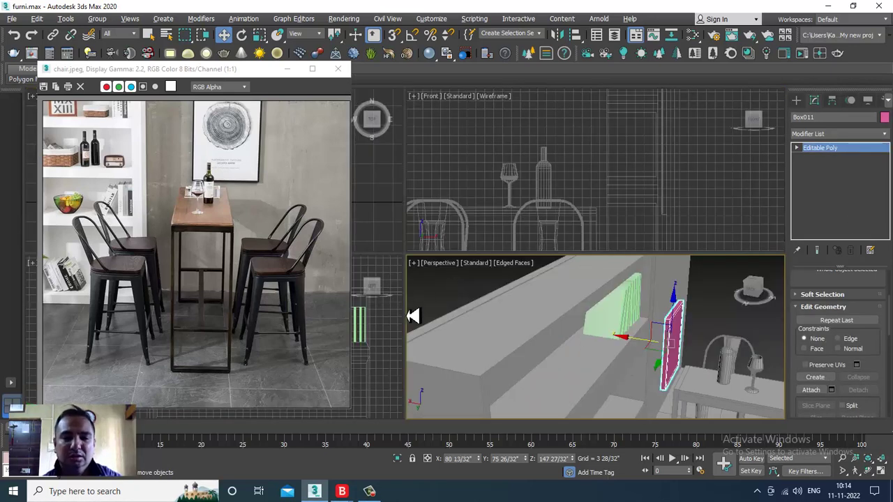
key("alt+q")
middle_click_drag(560, 287, 648, 296, "alt")
key("alt+w")
middle_click_drag(648, 296, 681, 286)
scroll(680, 286, "up", 1)
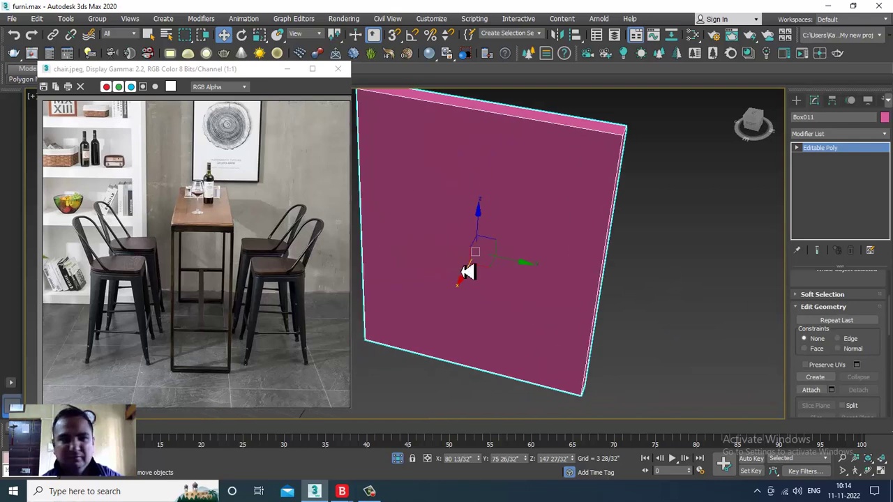
Add two vertical edge loops near the middle and two horizontal ones in the lower half of the pink box with Swift Loop.
left_click_drag(148, 71, 137, 143)
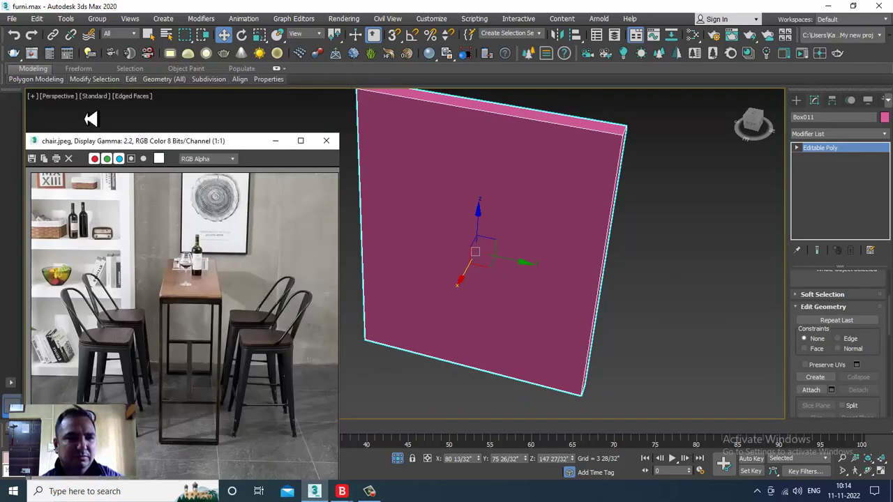
double_click(35, 70)
left_click(394, 84)
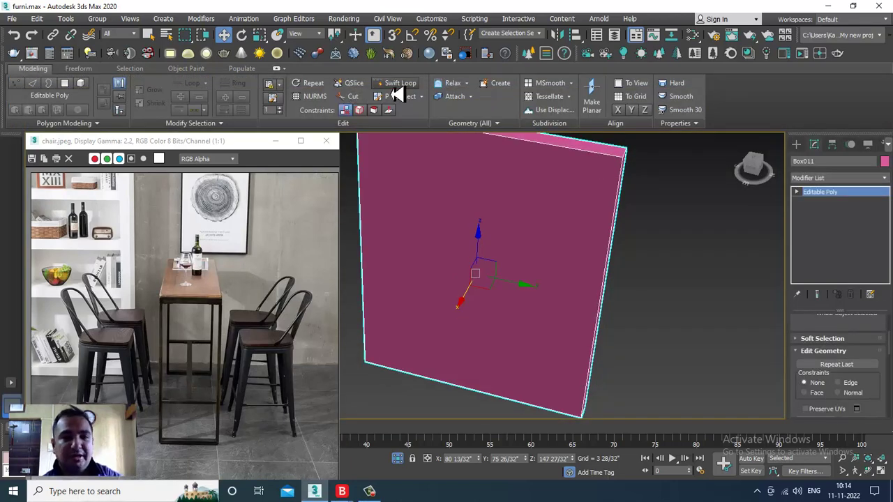
middle_click_drag(470, 205, 504, 234, "alt")
left_click(504, 234)
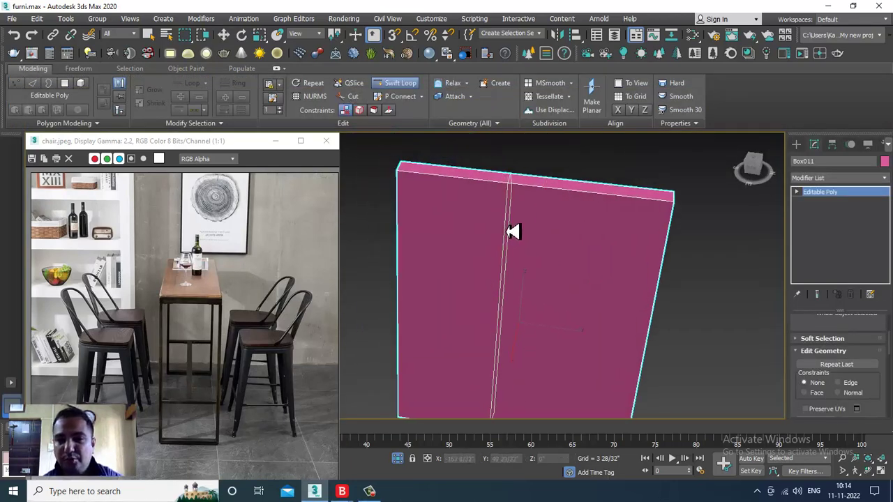
scroll(510, 231, "down", 4)
middle_click_drag(557, 238, 534, 274, "alt")
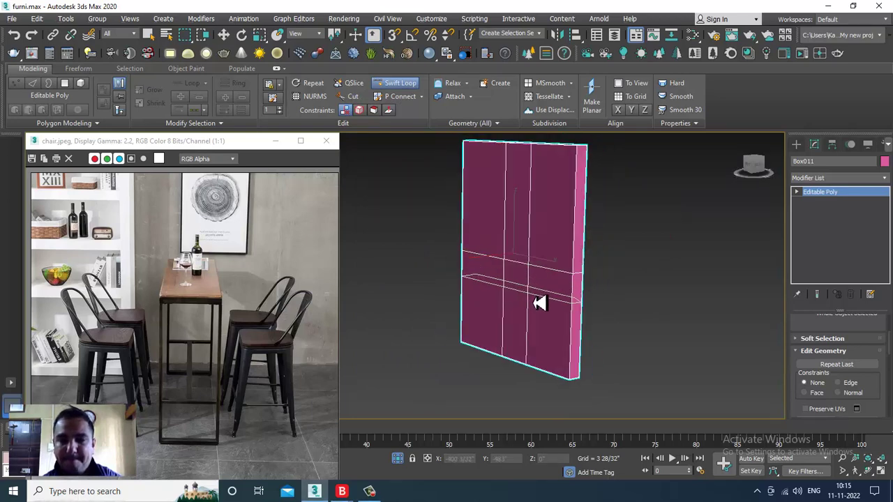
key("w")
End the isolation of the pink box to bring back the rest of the scene.
middle_click_drag(567, 313, 560, 295, "alt")
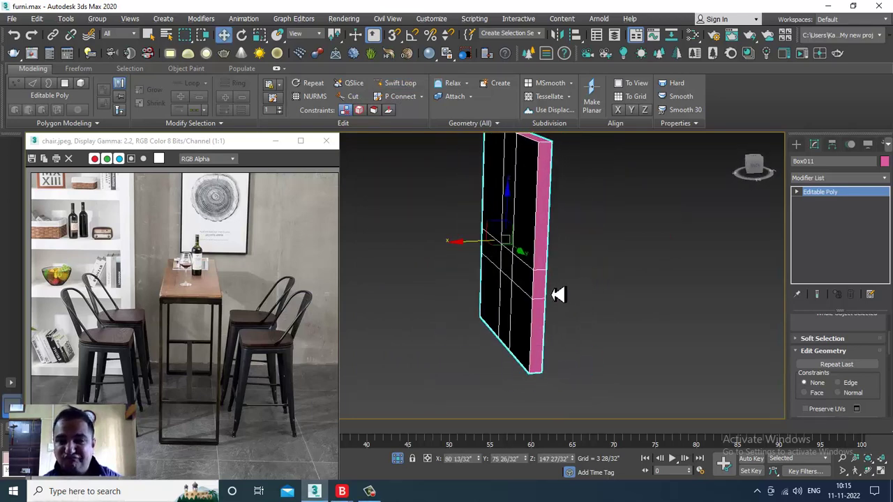
key("alt+w")
middle_click(374, 372)
key("alt+w")
middle_click_drag(374, 373, 487, 284)
key("alt+w")
right_click(540, 327)
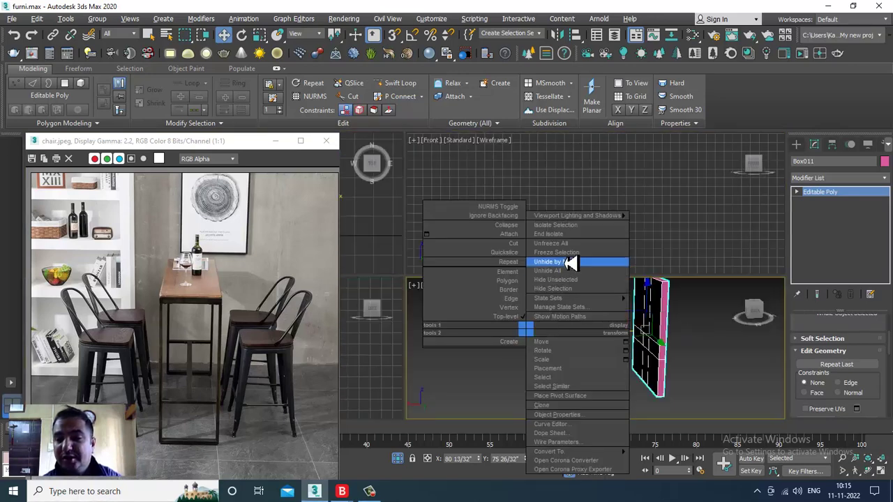
left_click(566, 235)
Examine the pink box's position relative to the bookshelf and the books in the front view.
key("alt+w")
key("alt+w")
key("alt+w")
key("z")
scroll(650, 235, "down", 3)
scroll(592, 240, "down", 3)
middle_click_drag(649, 274, 581, 258)
scroll(578, 256, "down", 1)
scroll(562, 244, "up", 1)
scroll(539, 227, "up", 3)
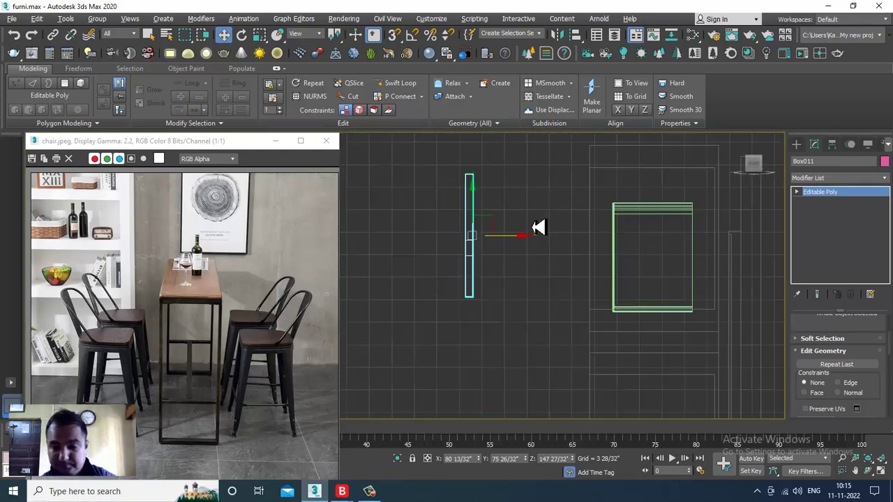
Extrude the small central polygon on the pink box's rear face outward to form a support leg.
key("alt+w")
middle_click(593, 343)
scroll(640, 357, "up", 2)
key("alt+w")
middle_click_drag(644, 358, 676, 339, "alt")
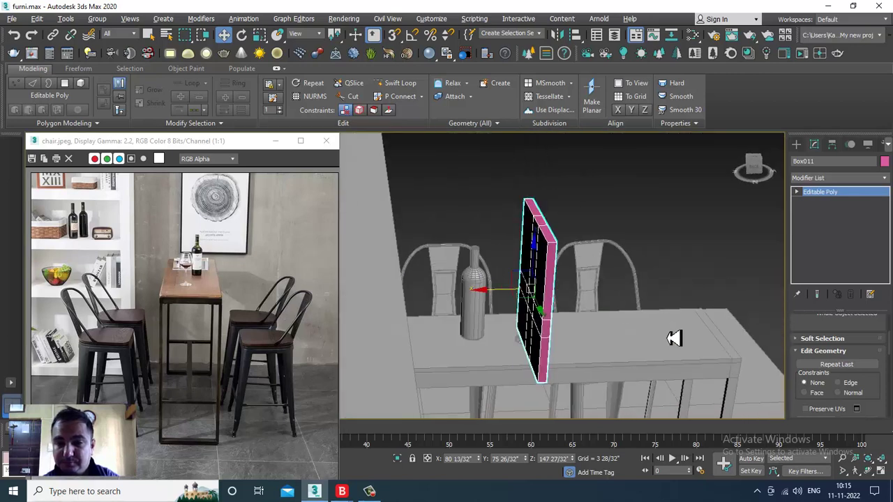
scroll(656, 334, "up", 3)
middle_click_drag(570, 311, 522, 317, "alt")
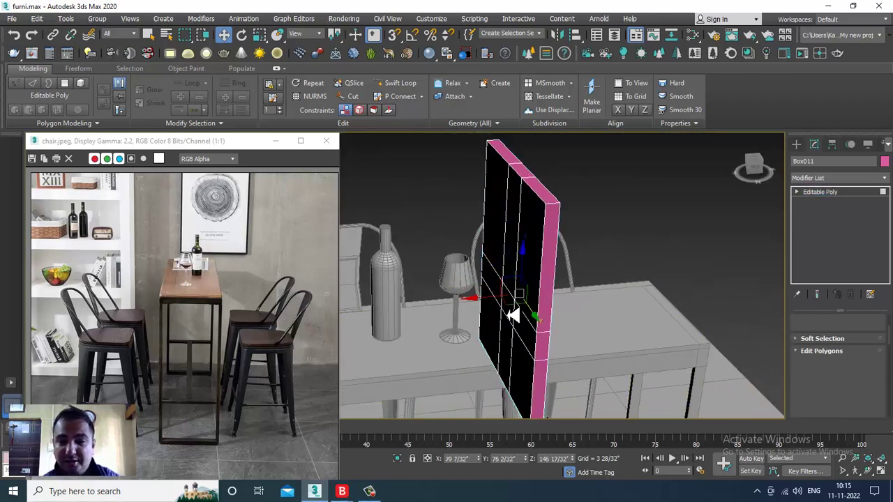
key("4")
left_click(509, 314)
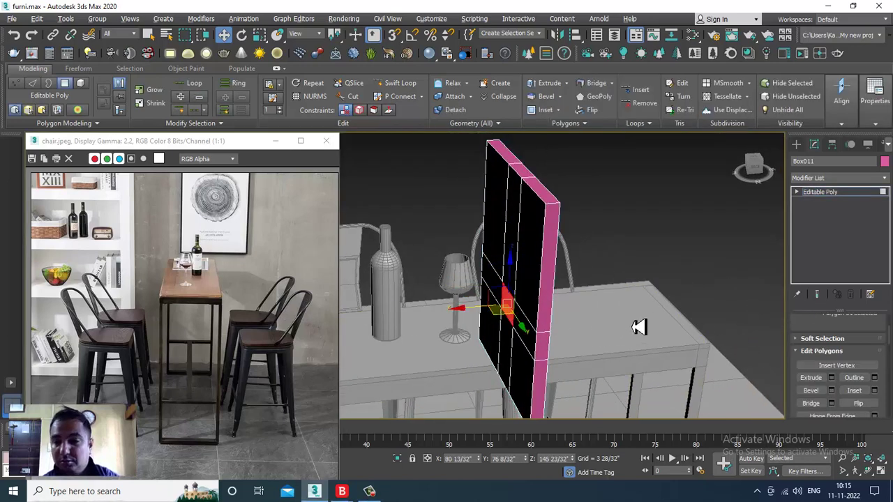
middle_click_drag(638, 328, 726, 345, "alt")
left_click(808, 378, "shift")
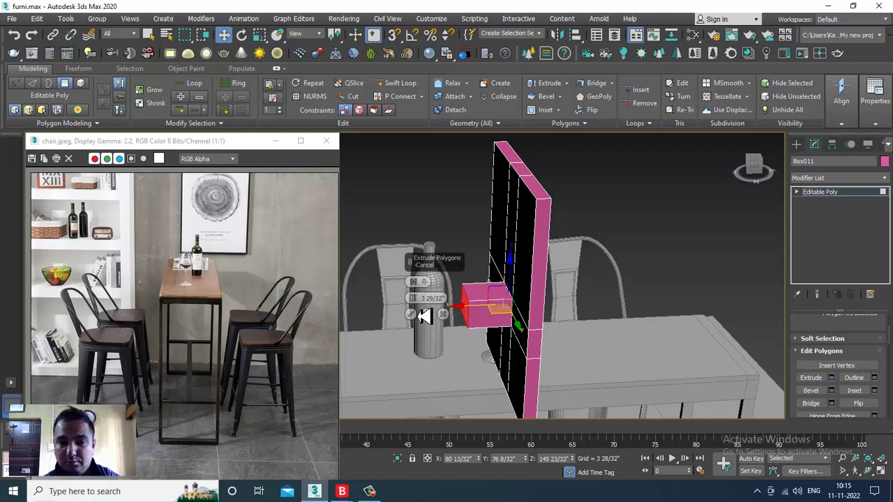
left_click_drag(412, 309, 411, 290)
left_click(410, 315)
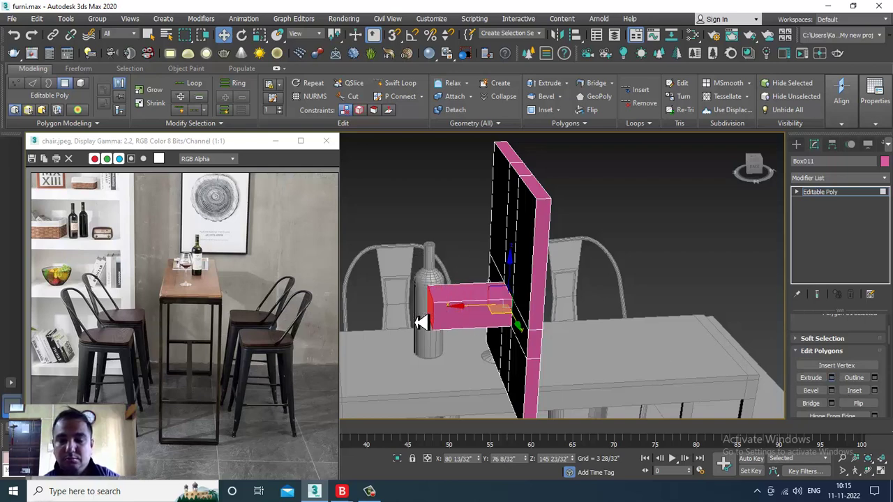
Lower and rotate the leg's end face in the front view so the leg slants downward, and leave polygon editing.
key("alt+w")
key("alt+w")
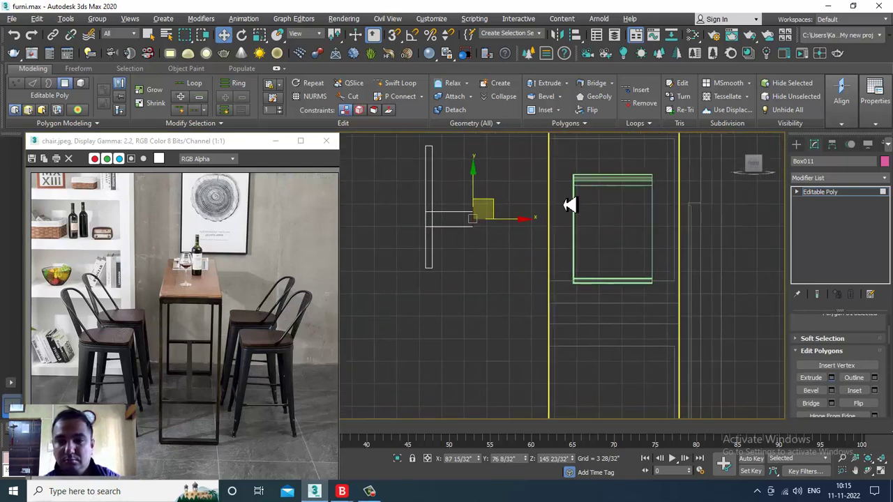
key("e")
key("w")
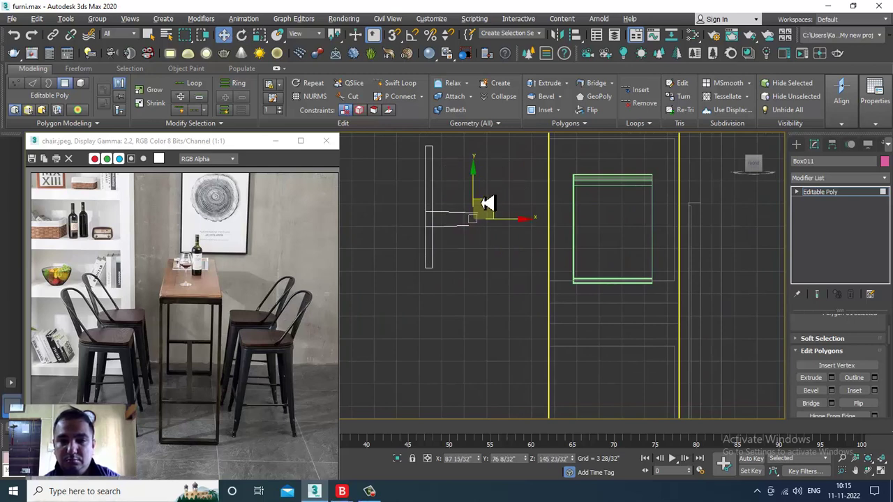
left_click_drag(480, 200, 486, 228)
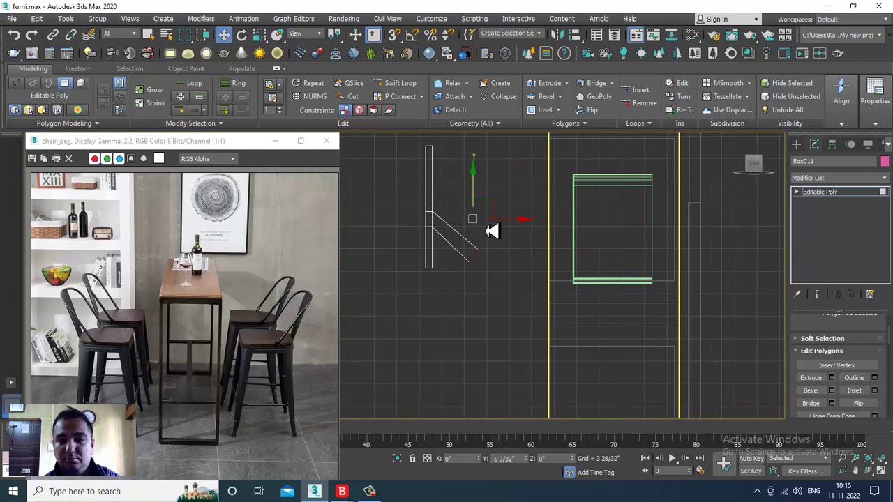
key("e")
scroll(493, 230, "up", 3)
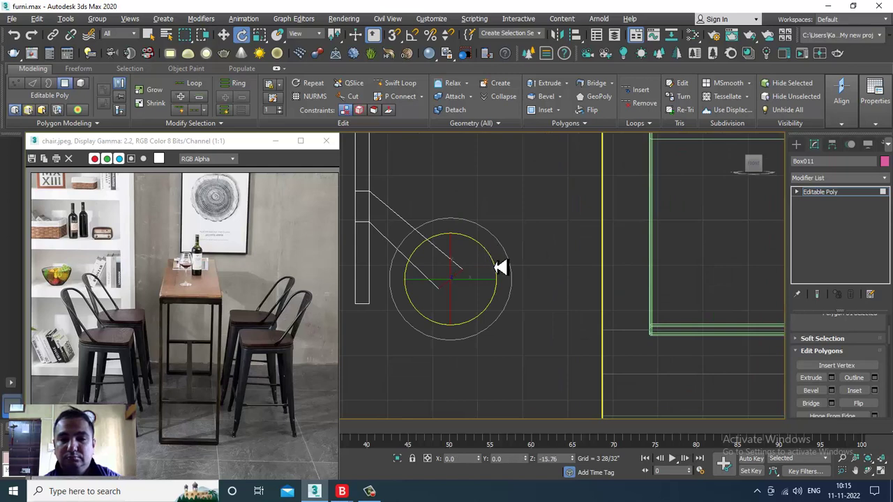
key("w")
left_click(829, 192)
scroll(432, 192, "down", 3)
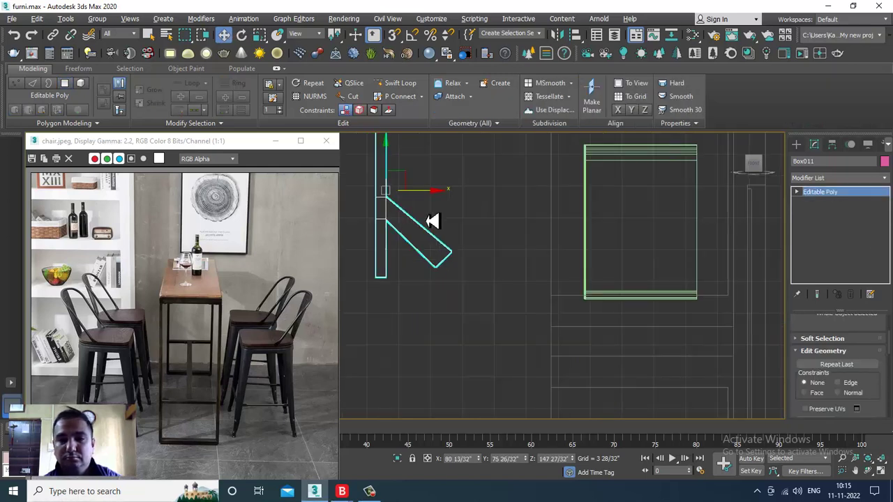
Tilt the pink frame so it leans on its leg and move it into the bookshelf's top compartment.
key("e")
left_click_drag(474, 190, 642, 243)
key("w")
key("alt+w")
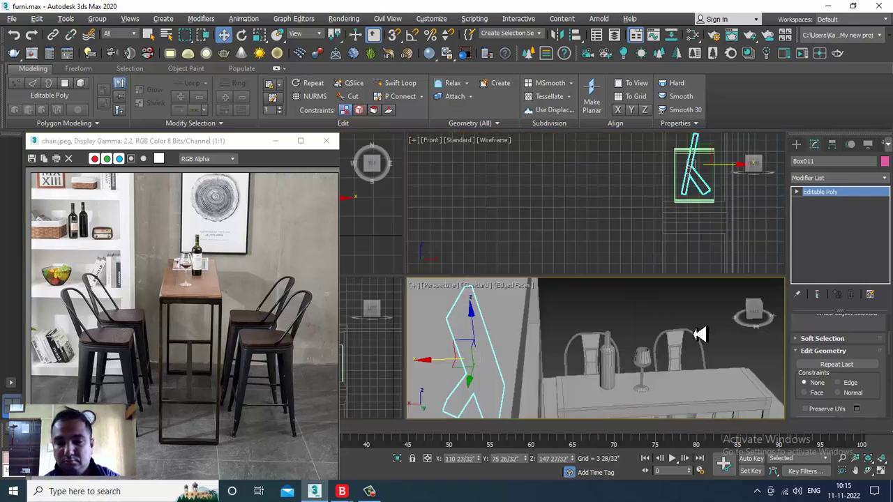
Adjust the leaning pink frame's position so it stands on the top shelf beside the green books.
key("alt+w")
middle_click_drag(652, 321, 516, 240, "alt")
key("z")
scroll(488, 278, "down", 3)
key("r")
key("w")
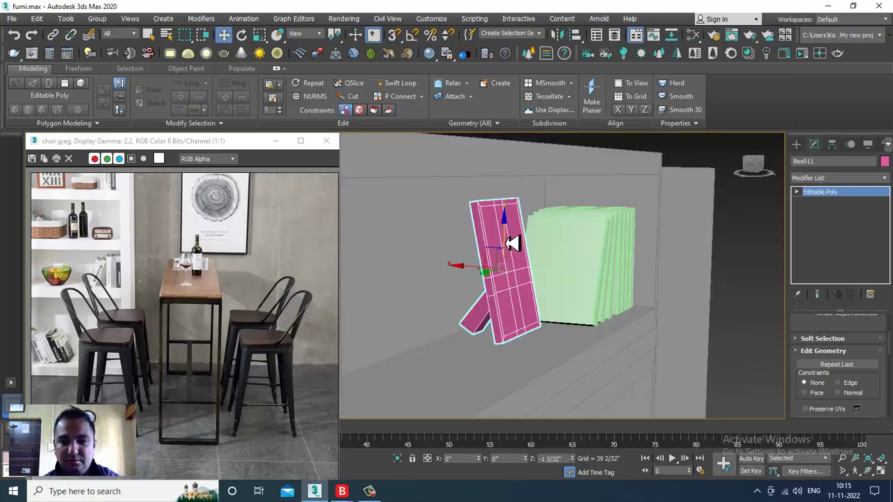
left_click_drag(523, 264, 525, 270)
middle_click_drag(619, 295, 545, 226, "alt")
scroll(596, 305, "down", 4)
key("e")
key("w")
scroll(541, 279, "down", 5)
scroll(479, 249, "down", 3)
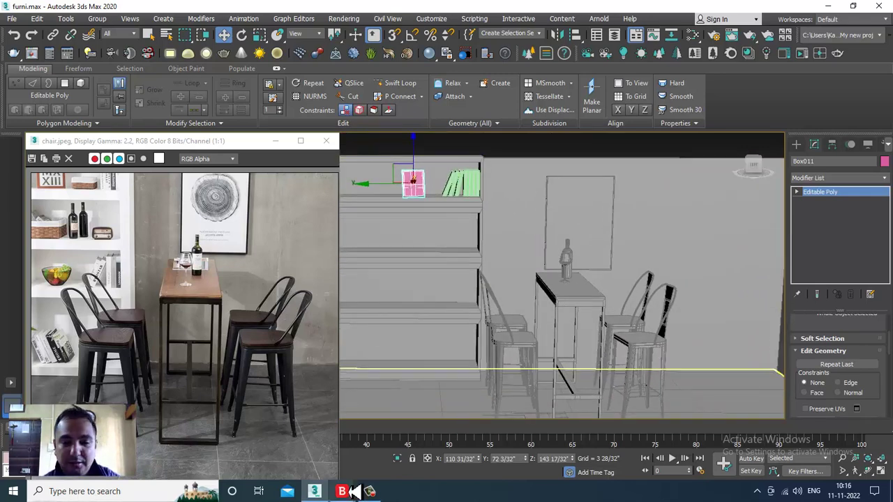
Examine the decorative objects on the reference photo's shelves and compare them with the modelled bookshelf.
left_click(372, 495)
left_click(372, 495)
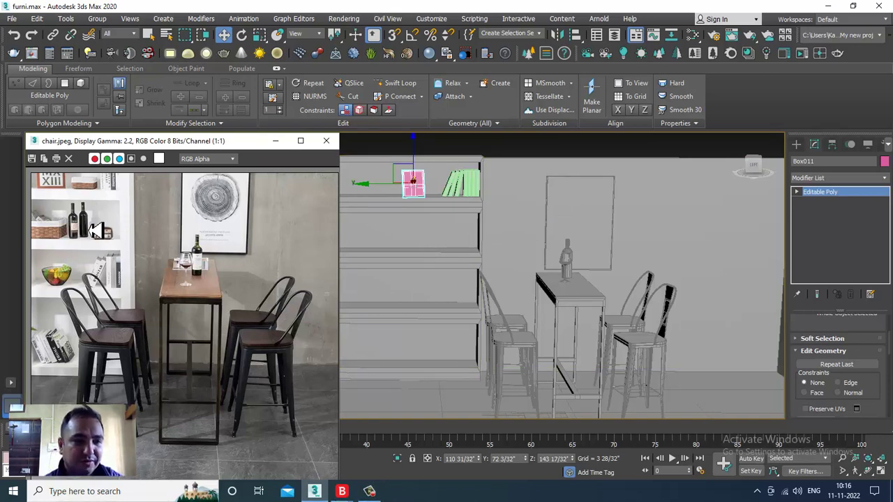
scroll(109, 233, "down", 4)
scroll(223, 299, "up", 8)
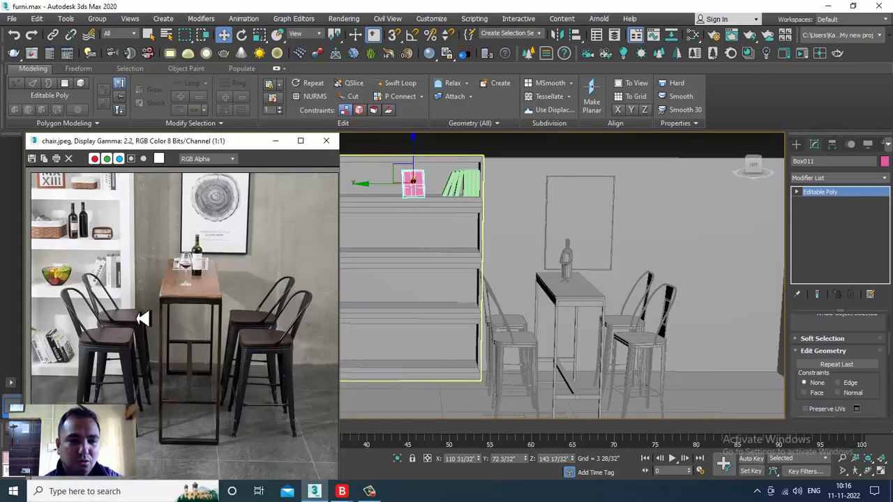
middle_click_drag(87, 279, 236, 364)
middle_click_drag(522, 248, 566, 259)
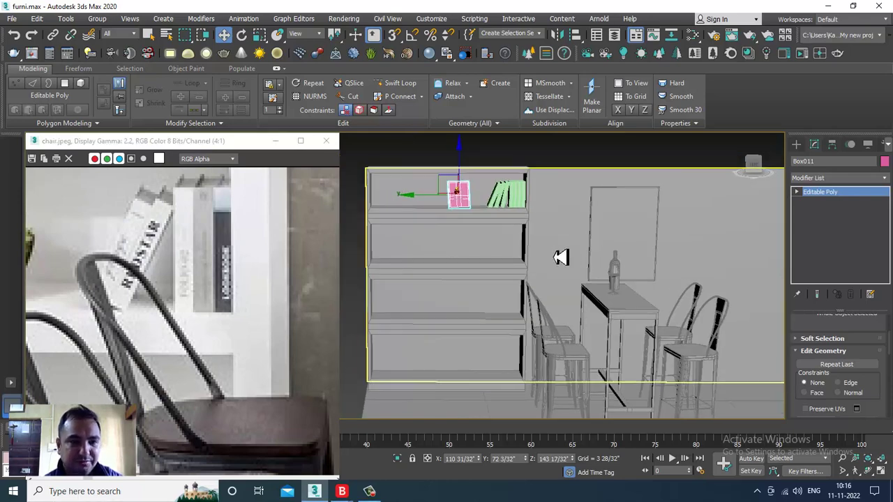
scroll(113, 234, "down", 4)
scroll(160, 271, "up", 6)
middle_click_drag(161, 270, 249, 327)
middle_click_drag(478, 245, 496, 241)
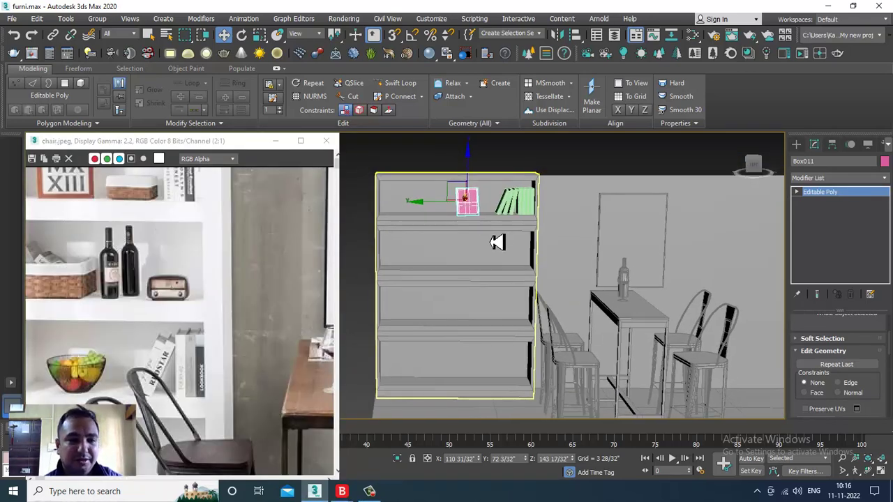
middle_click_drag(587, 271, 576, 276)
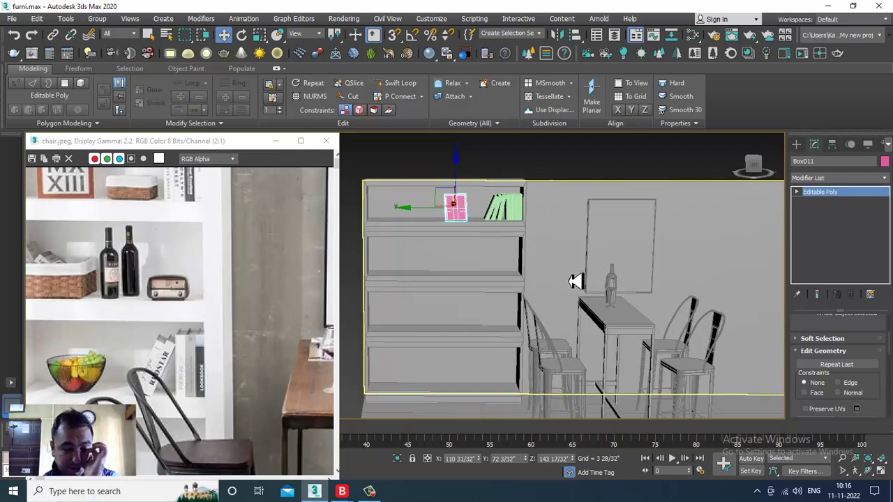
Draw a horizontal rectangle spline for the radio body in the left view, inside the second compartment from the top.
key("alt+w")
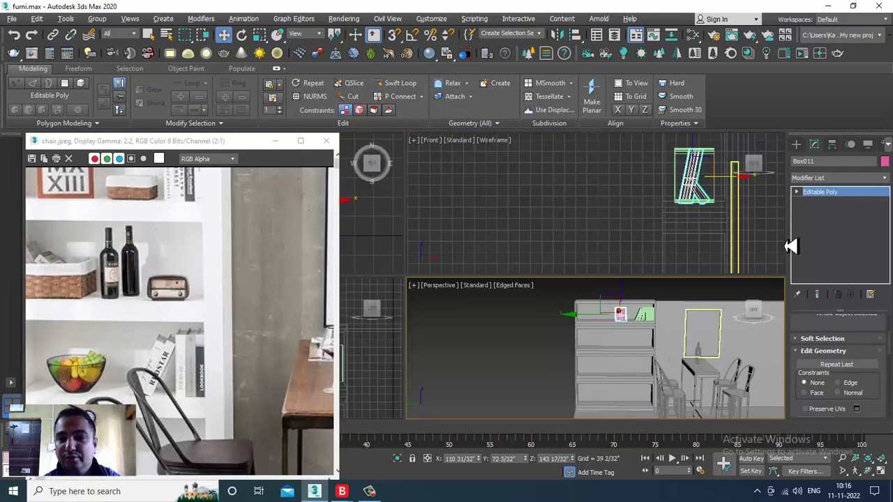
key("alt+w")
middle_click_drag(648, 336, 630, 249)
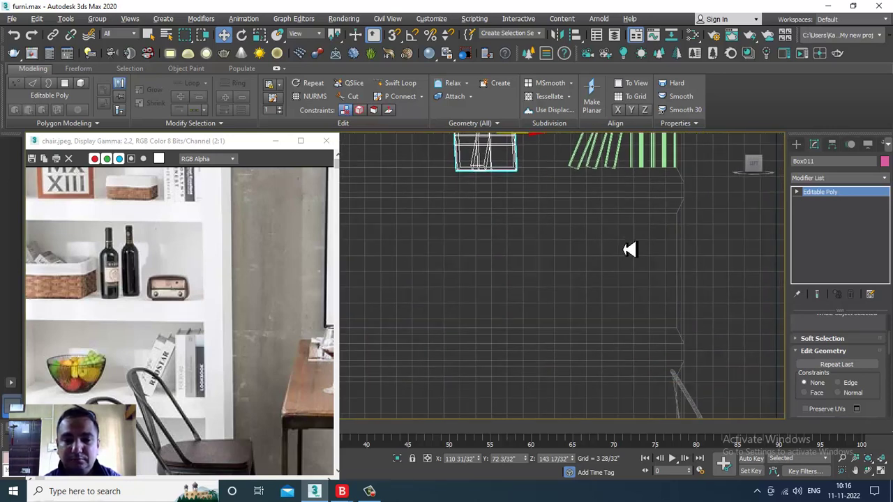
left_click(796, 145)
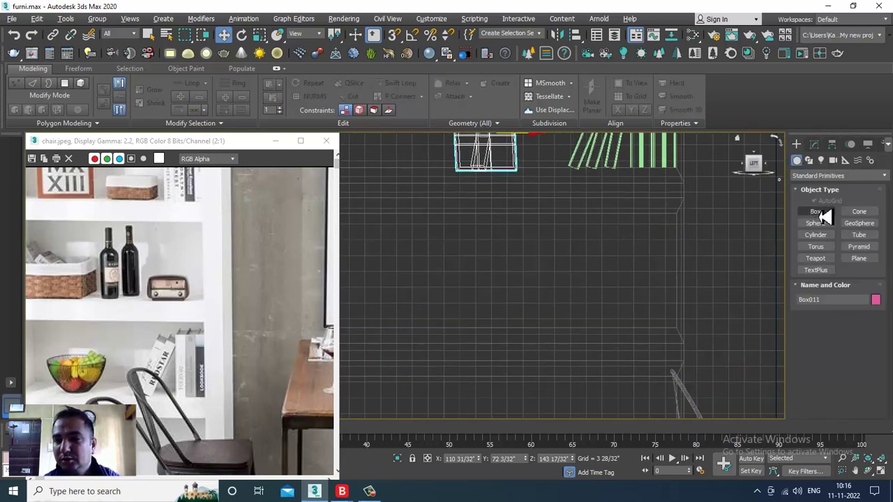
left_click(808, 160)
left_click(865, 221)
left_click_drag(525, 276, 616, 321)
key("w")
Move the rectangle in depth so it lies within the bookshelf's second compartment.
key("alt+w")
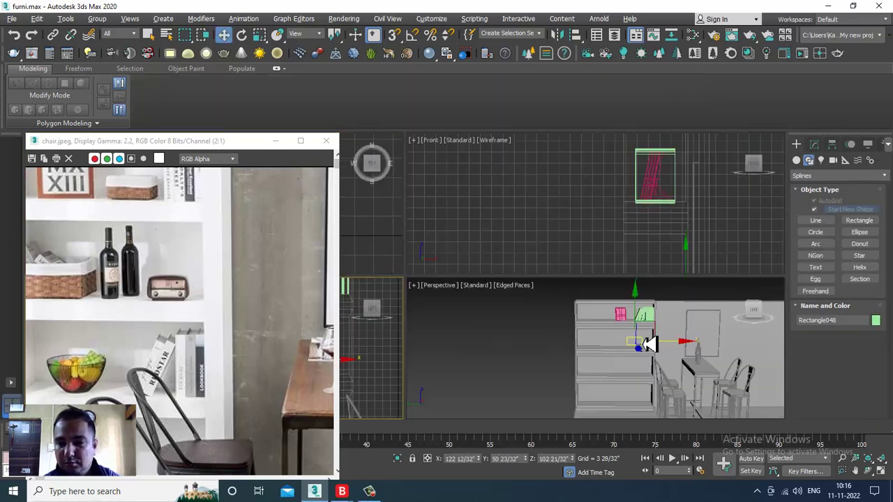
middle_click_drag(726, 373, 695, 358)
key("alt+w")
key("z")
scroll(671, 334, "down", 5)
middle_click_drag(578, 305, 588, 261, "alt")
scroll(655, 319, "down", 4)
left_click_drag(566, 255, 608, 266)
scroll(608, 265, "up", 4)
middle_click_drag(608, 266, 610, 286, "alt")
scroll(614, 231, "up", 3)
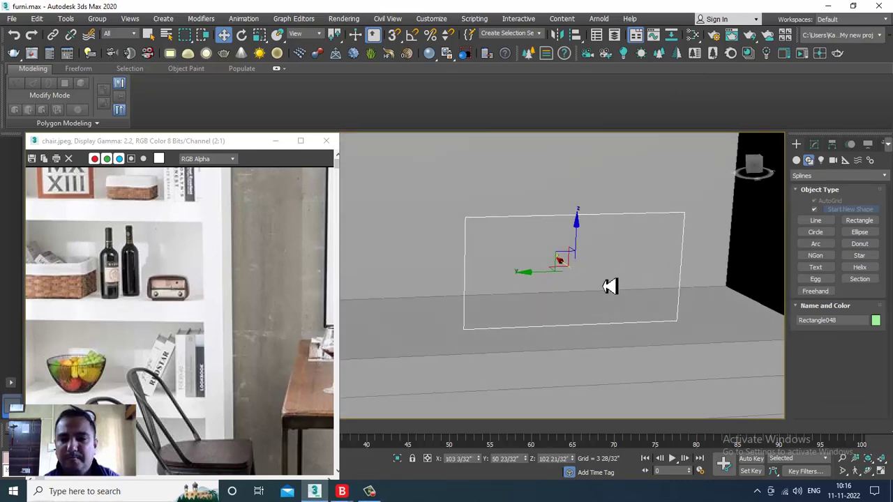
Convert the rectangle to an editable spline and round all four corners with Fillet.
right_click(628, 230)
mouse_move(708, 336)
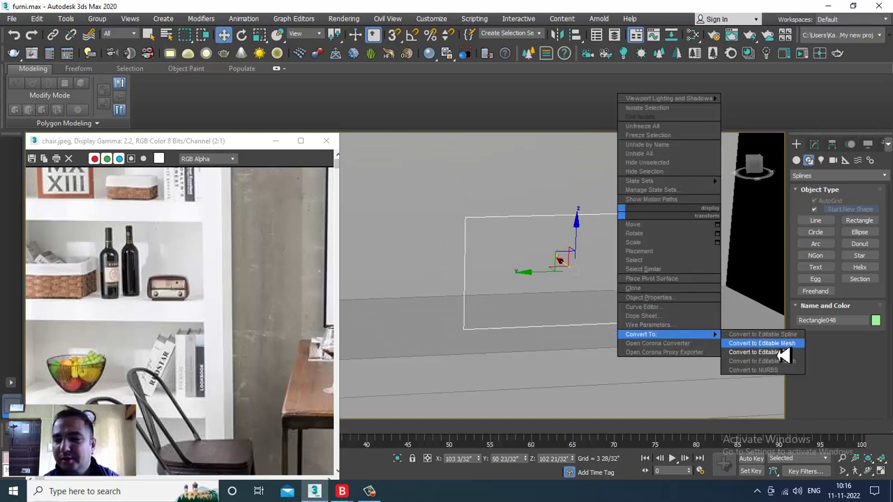
left_click(780, 336)
left_click_drag(740, 360, 746, 364)
left_click_drag(817, 374, 841, 124)
left_click(815, 405)
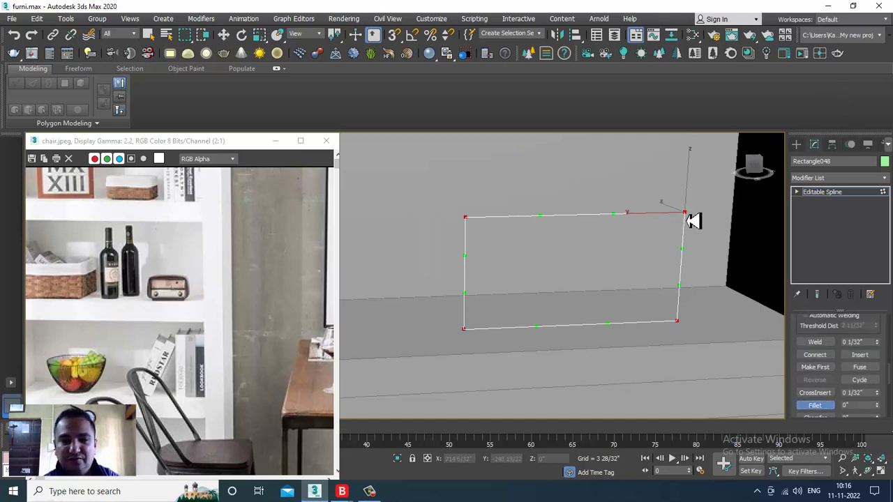
left_click_drag(690, 220, 708, 225)
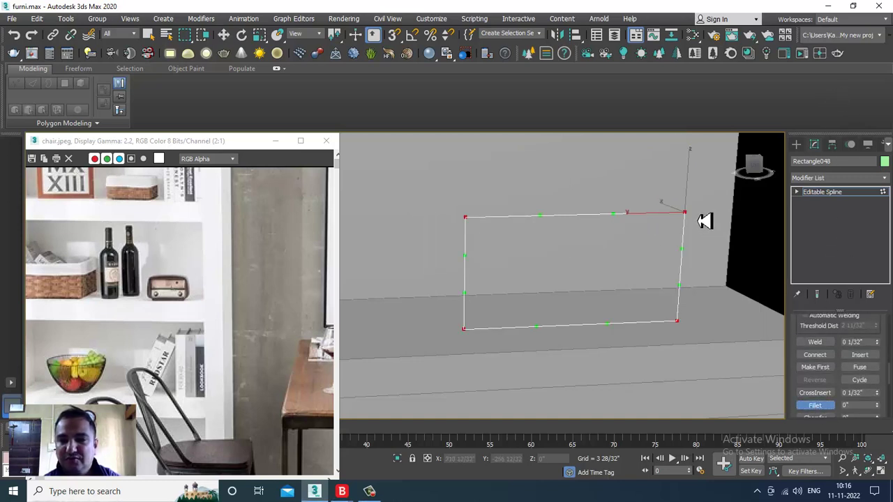
key("w")
middle_click_drag(604, 262, 625, 228, "alt")
left_click(834, 191)
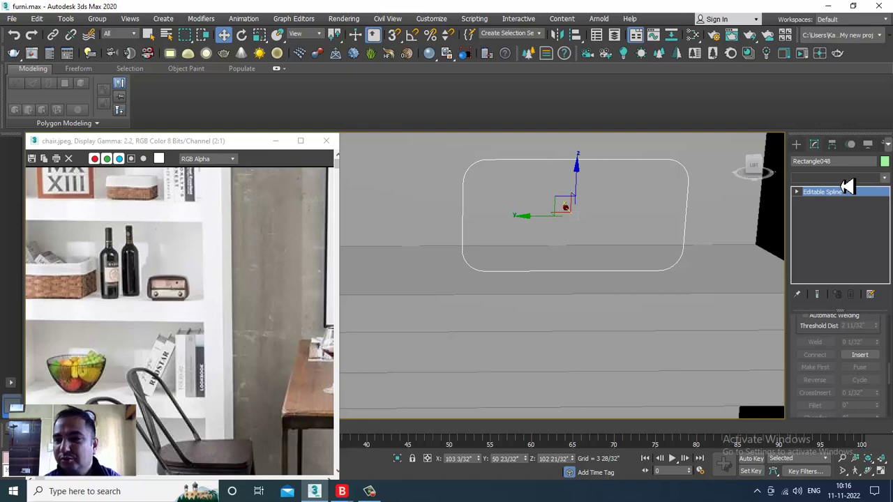
Apply an Extrude modifier to the rounded rectangle with an amount of 10 26/32".
left_click(844, 179)
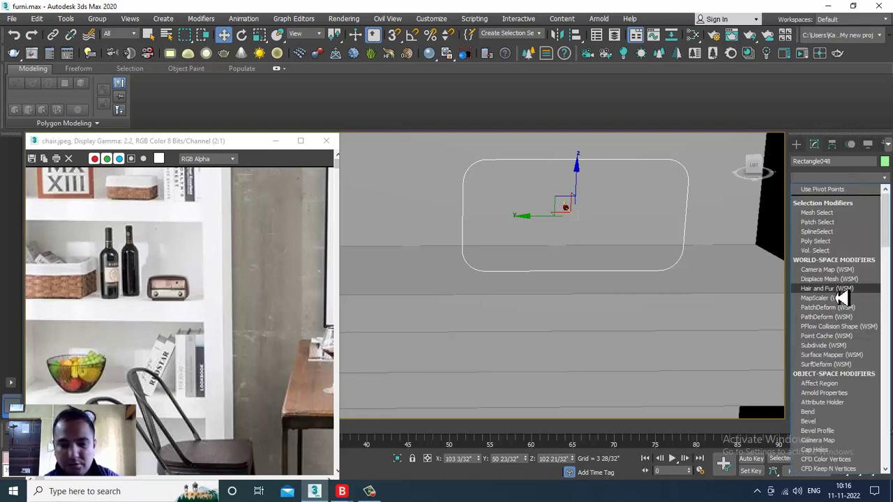
key("e")
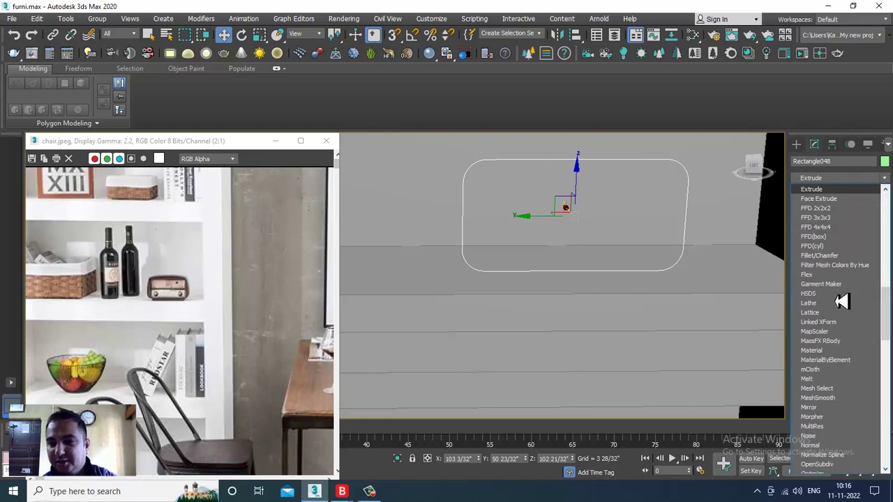
key("Return")
middle_click_drag(692, 250, 751, 291, "alt")
scroll(854, 340, "up", 2)
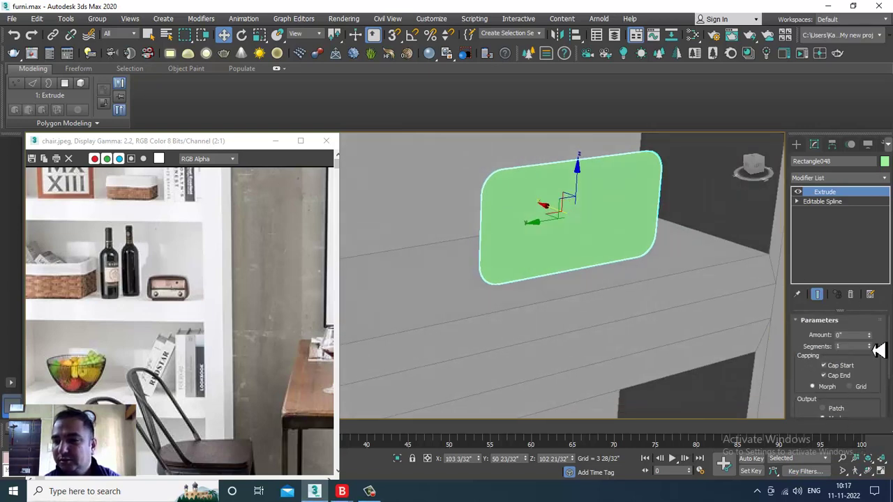
left_click_drag(875, 343, 871, 311)
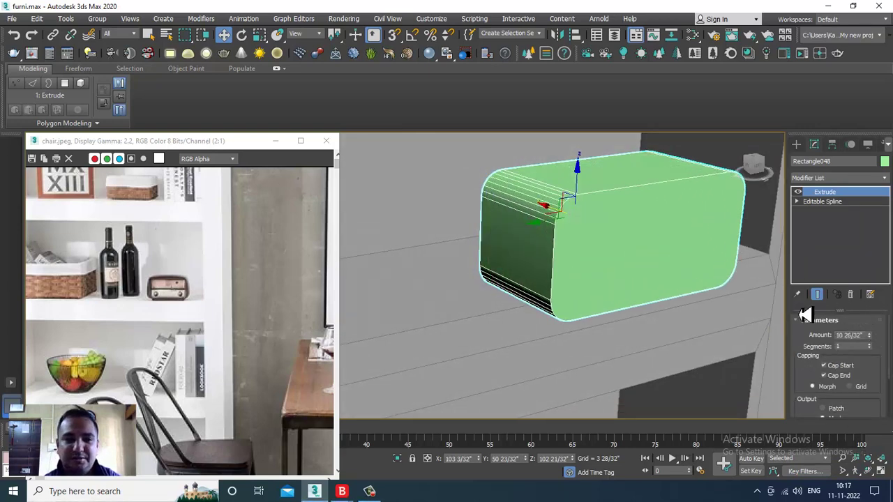
Move the rounded green body in depth within the compartment and check its placement in the front view.
middle_click_drag(622, 288, 644, 280, "alt")
left_click_drag(533, 222, 422, 209)
key("alt+w")
right_click(388, 357)
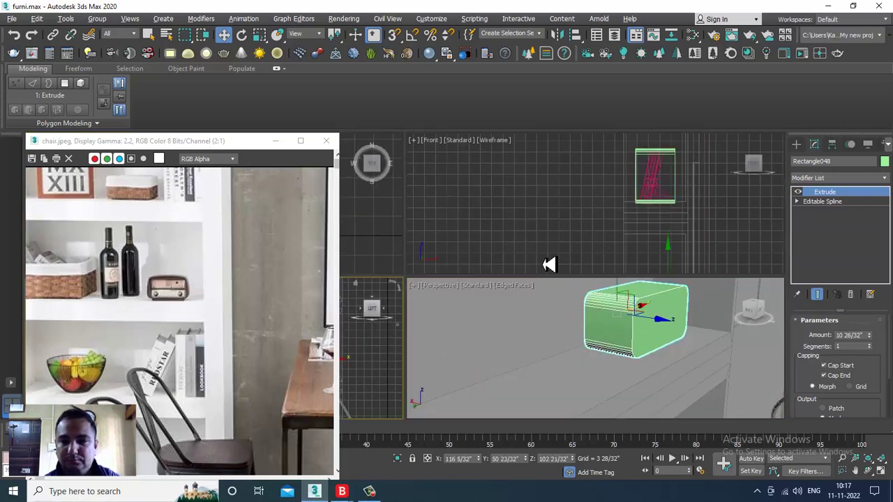
right_click(543, 262)
key("alt+w")
middle_click_drag(485, 410, 539, 263)
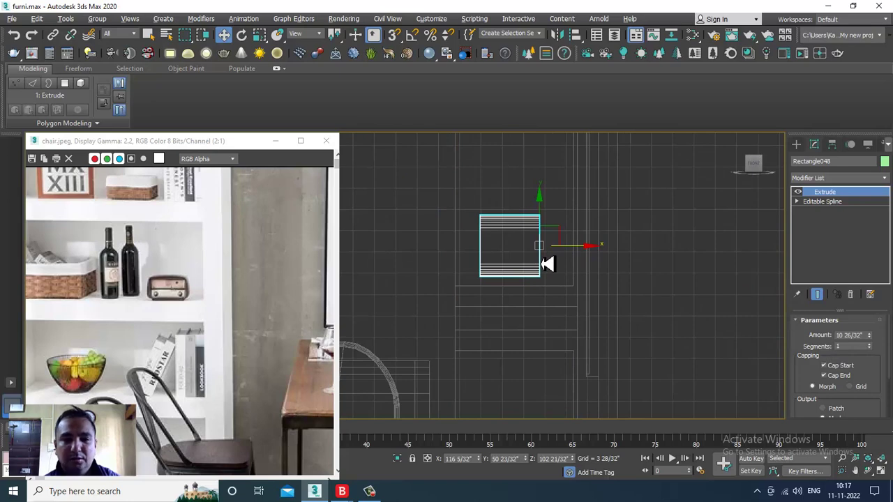
Isolate the rounded green body in the perspective view and convert it to an Editable Poly.
key("alt+w")
right_click(654, 361)
key("alt+w")
middle_click_drag(627, 325, 549, 210, "alt")
key("alt+q")
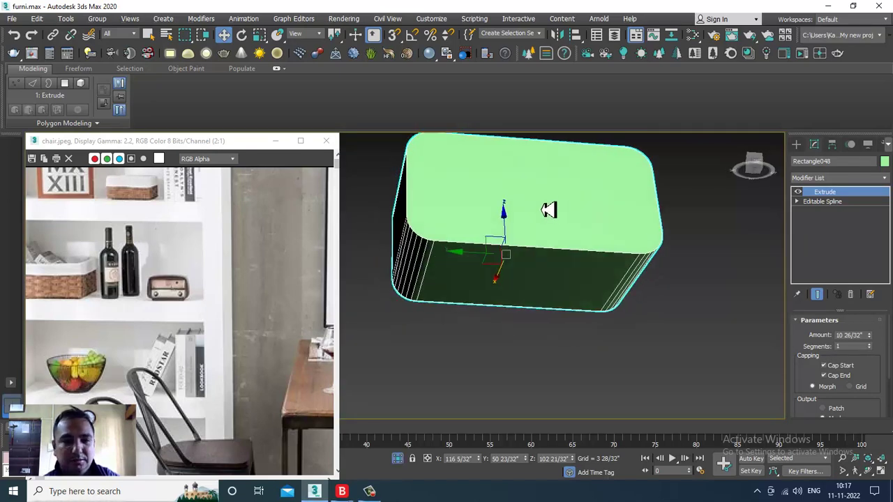
right_click(549, 211)
mouse_move(624, 329)
left_click(690, 338)
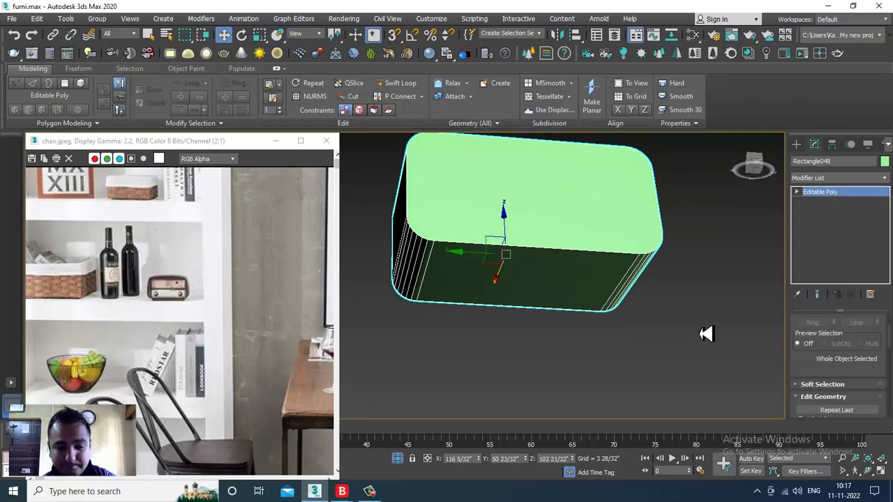
Select the bottom polygon of the rounded green body and inset it slightly.
key("4")
left_click(571, 284)
scroll(809, 371, "down", 3)
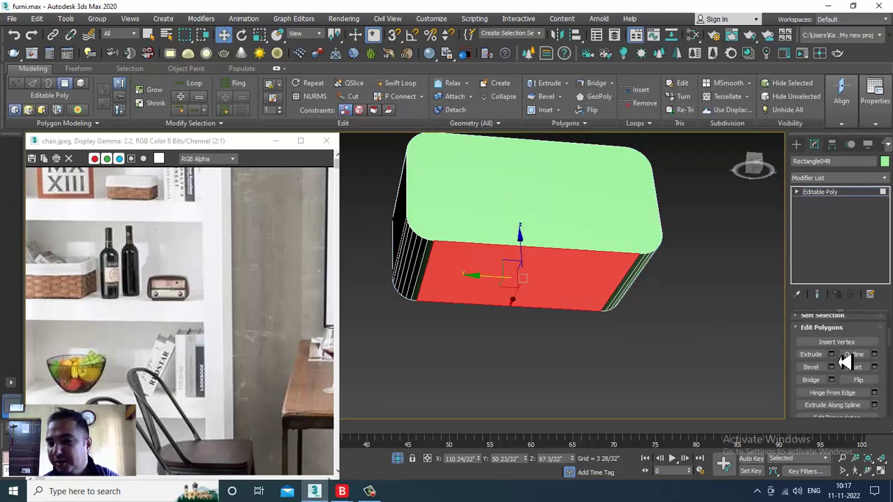
left_click(873, 366)
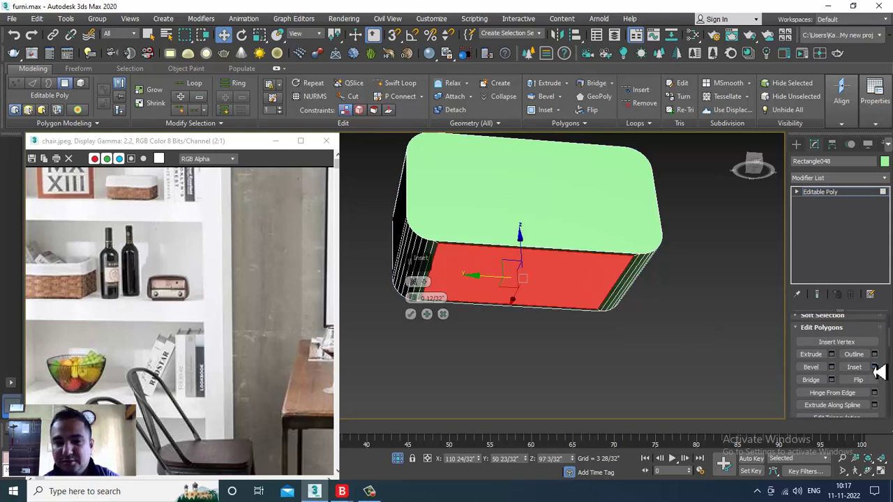
left_click(413, 297)
left_click(412, 296)
left_click(410, 314)
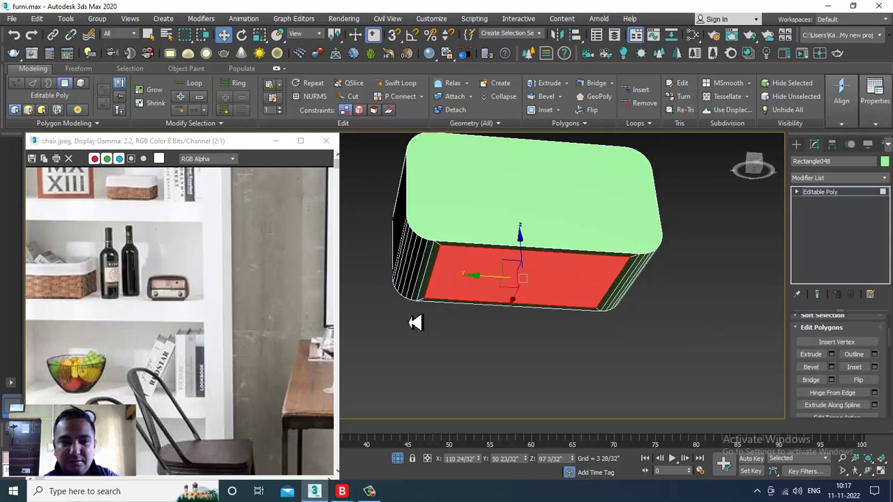
Extrude the inset bottom polygon a short distance to form a low base under the body.
left_click(831, 354)
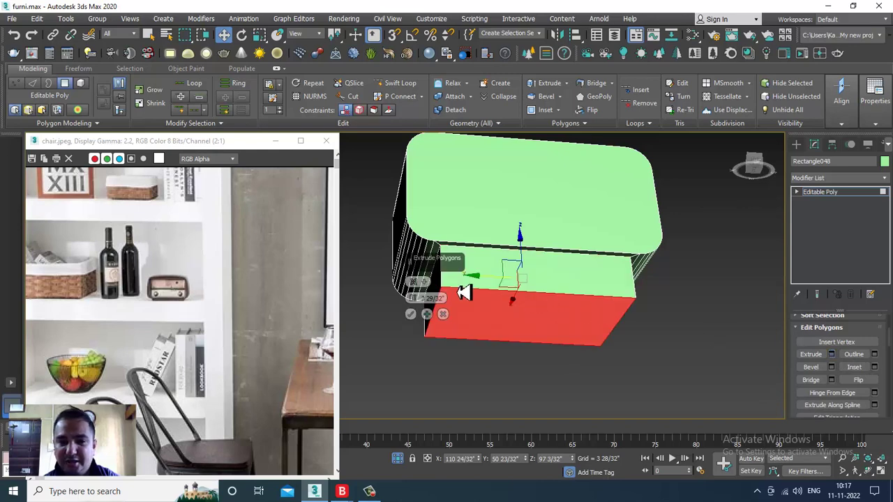
left_click_drag(416, 307, 420, 330)
left_click(411, 314)
Connect the body's long horizontal edges, including those of the base, with 3 segments.
middle_click_drag(546, 253, 538, 287, "alt")
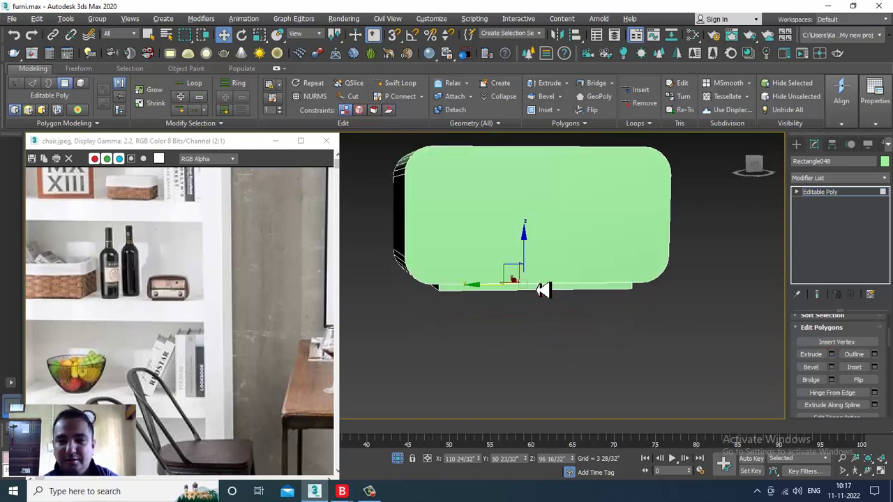
middle_click_drag(676, 236, 517, 206, "alt")
key("2")
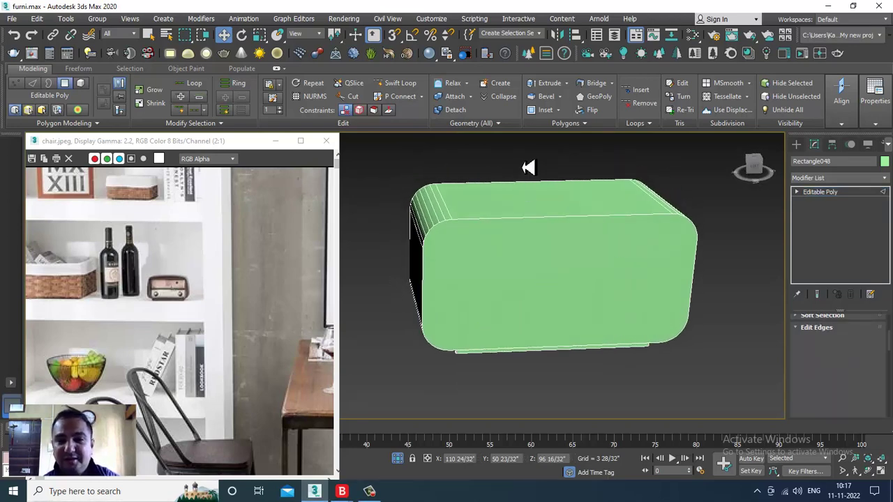
middle_click_drag(586, 253, 563, 205, "alt")
left_click_drag(548, 165, 554, 415)
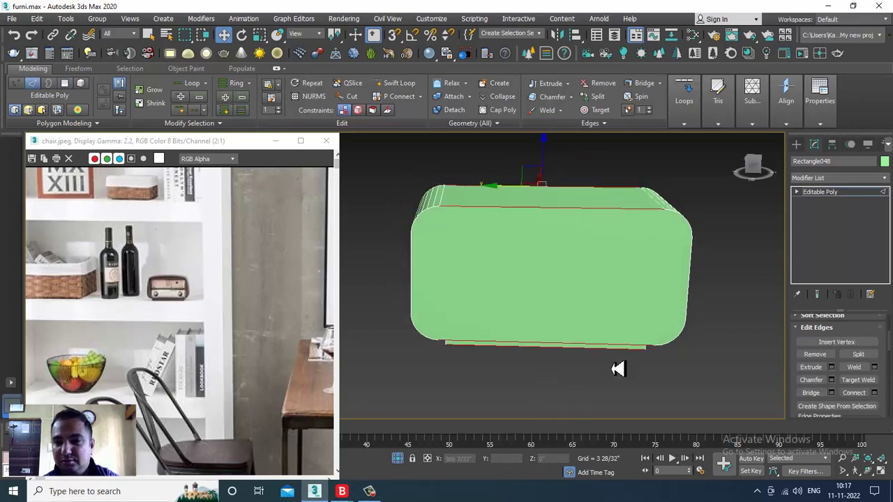
left_click(875, 392)
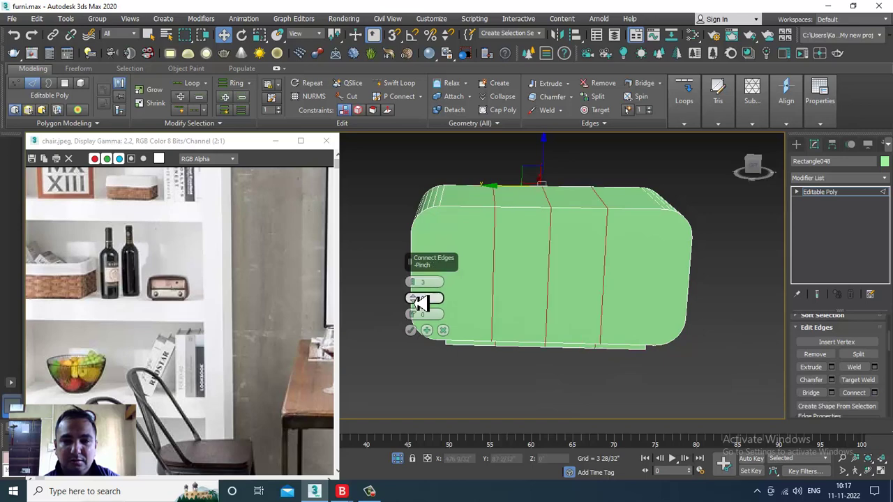
left_click(410, 330)
Raise the top vertices of the three new edge loops, the middle one highest, to give the body an arched top.
key("alt+w")
middle_click(389, 348)
key("alt+w")
scroll(523, 215, "down", 3)
middle_click_drag(441, 214, 532, 271)
scroll(533, 270, "up", 2)
key("1")
left_click_drag(476, 207, 641, 254)
left_click_drag(565, 207, 565, 200)
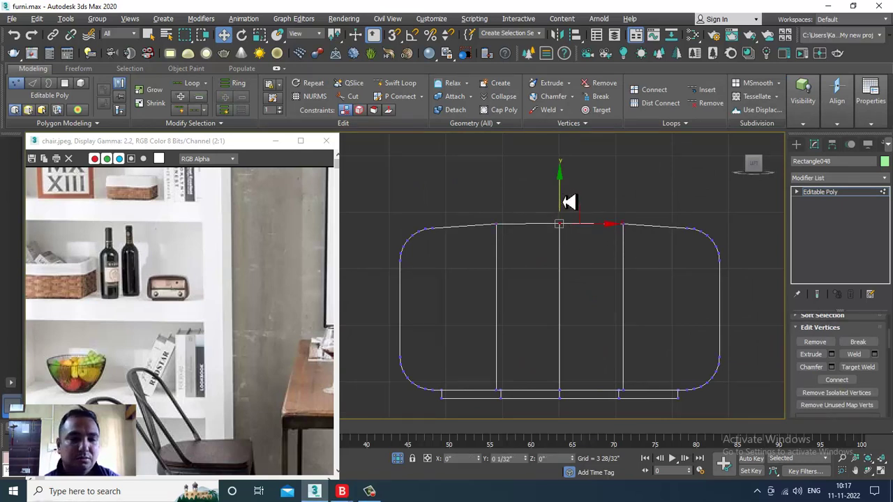
Connect the body's vertical edges, including both side edges, with 3 horizontal segments.
middle_click_drag(573, 319, 574, 302)
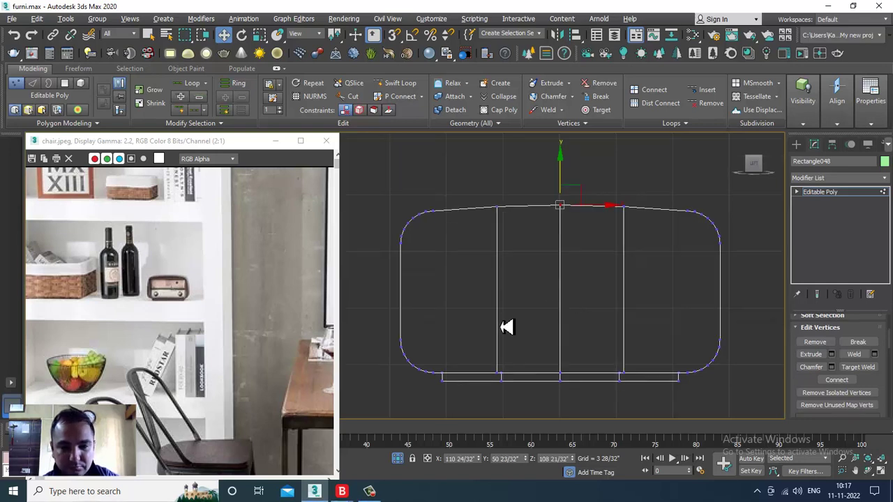
key("2")
left_click_drag(781, 317, 782, 317)
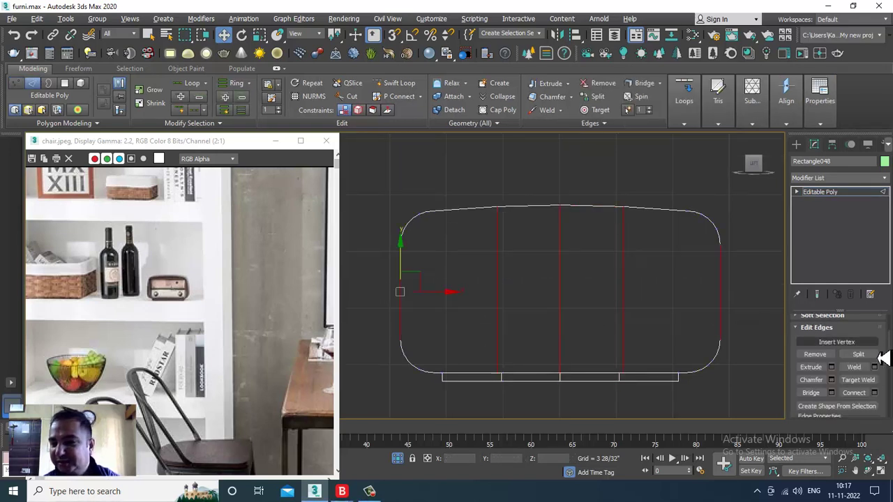
left_click(876, 394)
left_click(412, 332)
Move the new vertices on both sides of the body outward so the side outlines bulge slightly.
middle_click_drag(448, 280, 488, 265)
key("1")
left_click_drag(457, 305, 479, 285)
middle_click_drag(539, 270, 441, 262)
left_click_drag(697, 315, 698, 310)
left_click_drag(701, 279, 704, 276)
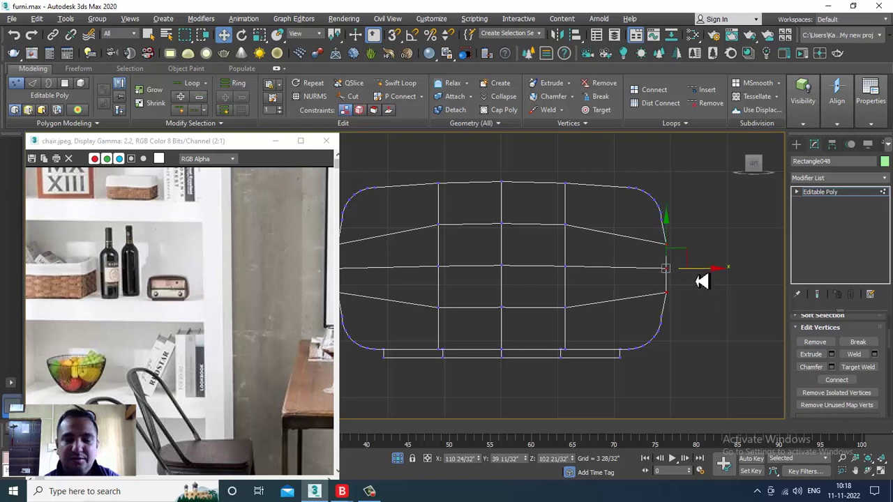
Create a cylinder knob with a radius of about 23/32" at the lower left of the body's front face.
left_click(797, 145)
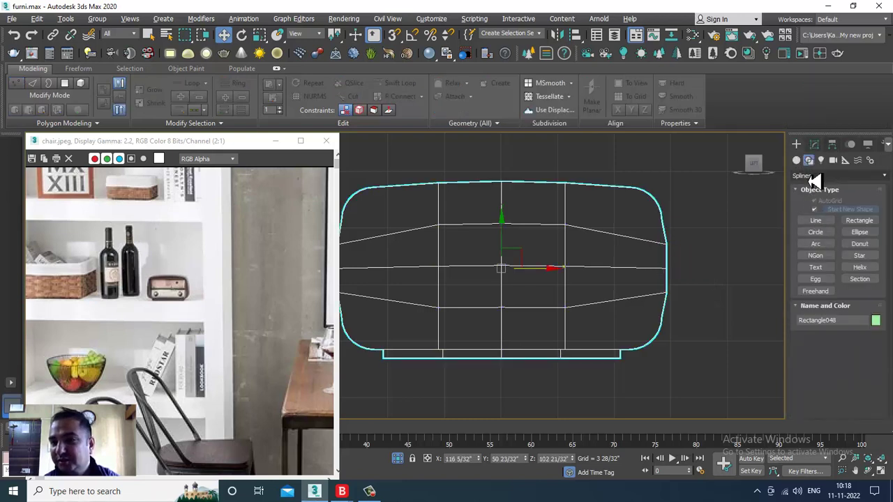
left_click(797, 160)
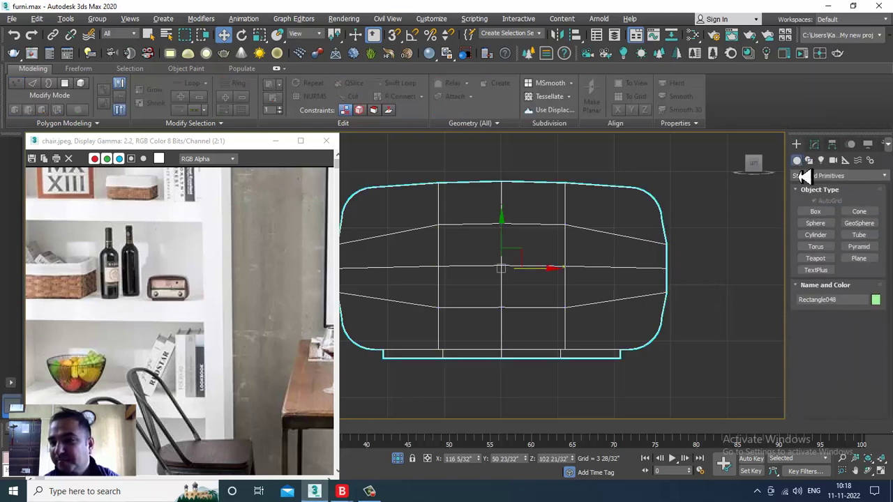
left_click(815, 237)
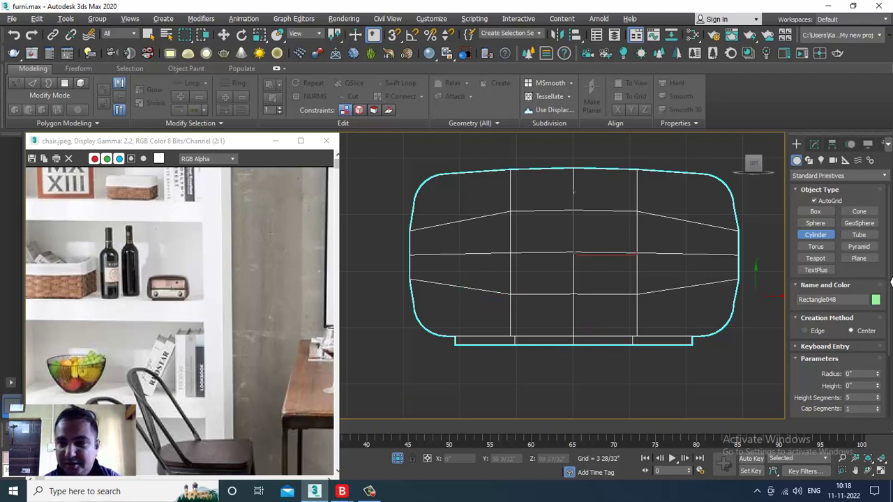
left_click_drag(484, 305, 487, 313)
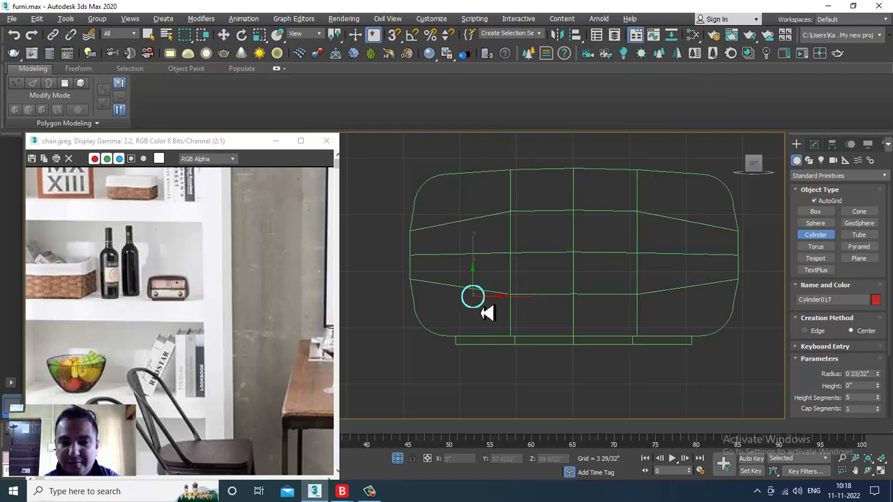
left_click(491, 335)
Move the cylinder in depth into the body's front face and raise it slightly.
key("w")
key("alt+w")
middle_click(575, 349)
key("z")
key("alt+w")
scroll(576, 347, "down", 5)
middle_click_drag(576, 346, 640, 346, "alt")
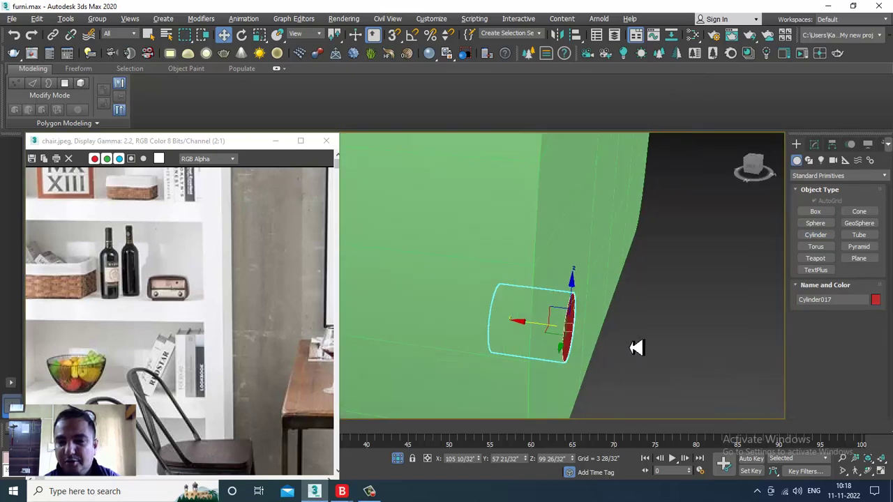
left_click_drag(522, 295, 556, 299)
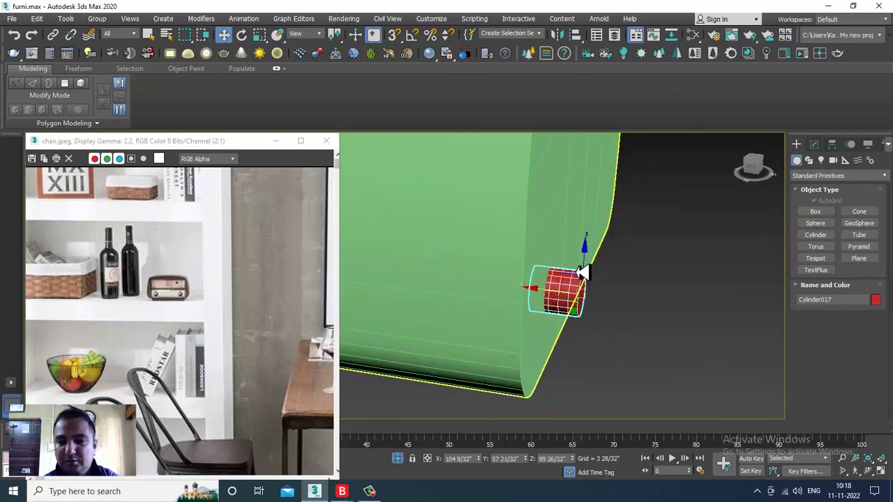
left_click_drag(586, 264, 587, 242)
Select all polygons on the body's front face and inset them to form a thin rim.
middle_click_drag(634, 273, 605, 298, "alt")
scroll(561, 277, "down", 5)
scroll(610, 297, "up", 5)
scroll(605, 311, "down", 5)
left_click(596, 261)
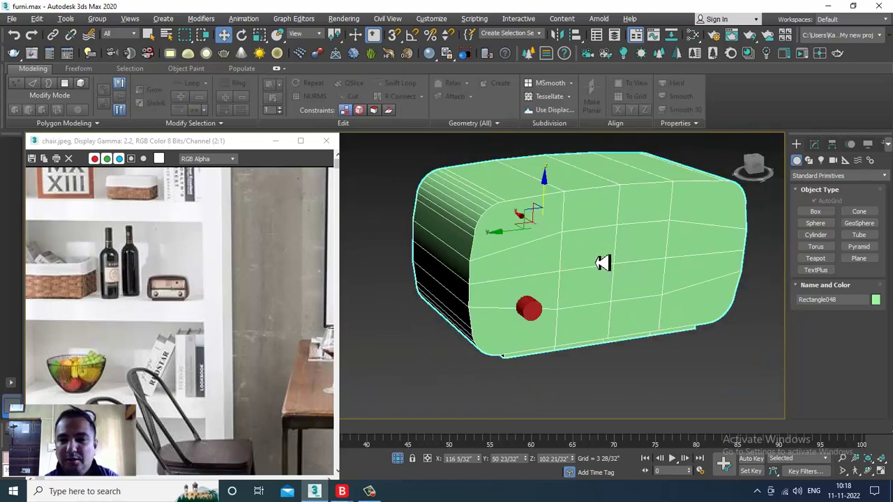
key("4")
left_click(563, 233)
left_click(616, 220, "ctrl")
left_click(666, 212, "ctrl")
left_click(710, 212, "ctrl")
mouse_move(710, 211)
left_mouse_down()
mouse_move(704, 302)
mouse_move(535, 351)
mouse_move(611, 302)
mouse_move(648, 262)
mouse_move(616, 250)
left_mouse_up()
left_click(545, 311, "ctrl")
left_click(545, 305, "ctrl")
left_click(550, 275, "ctrl")
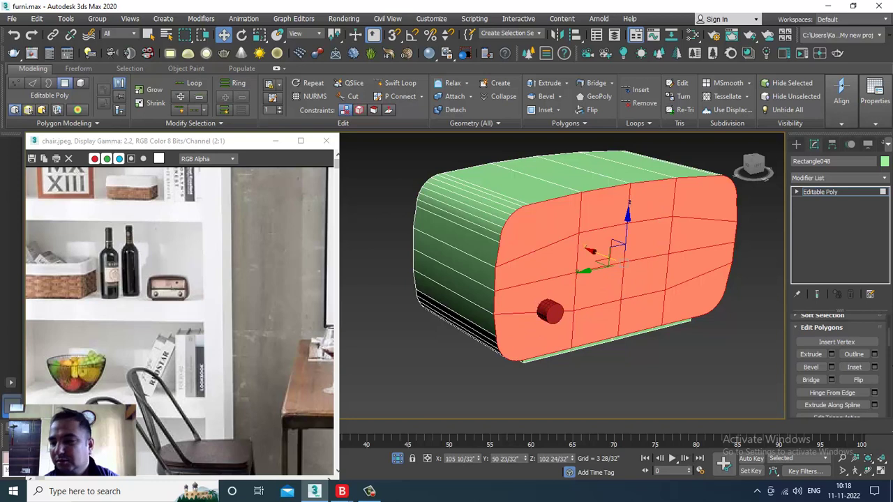
left_click(874, 367)
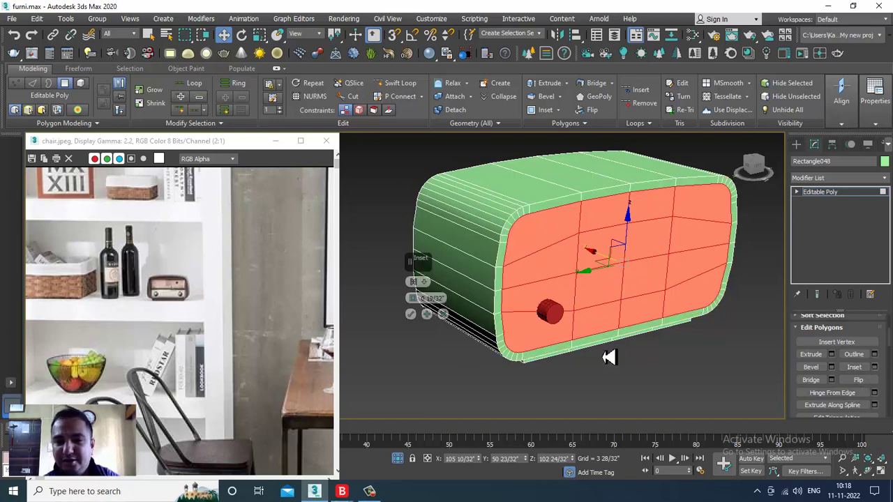
left_click(411, 313)
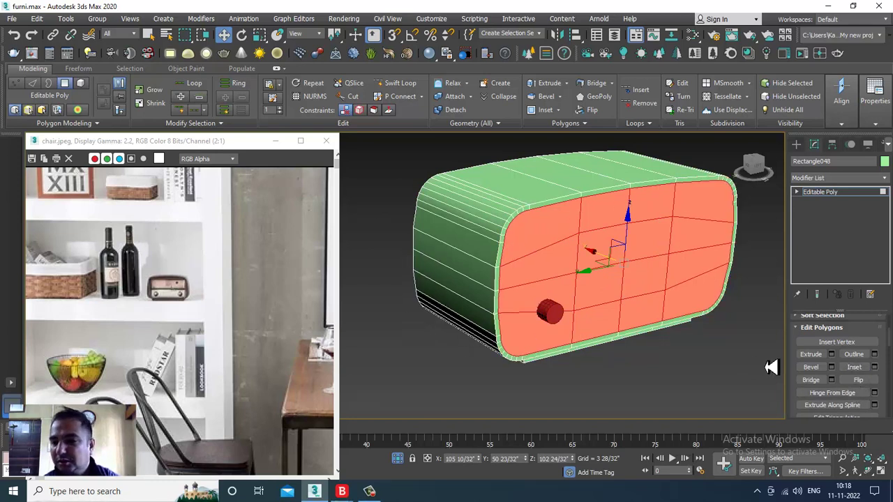
Extrude the inset front polygons inward with a height of -5/32" and leave polygon editing.
left_click(831, 354)
left_click_drag(420, 303, 424, 317)
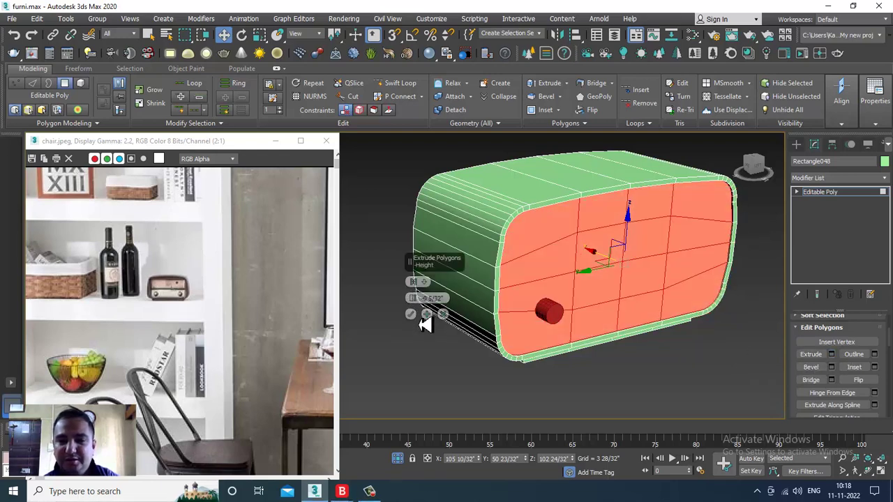
left_click(410, 315)
left_click(828, 193)
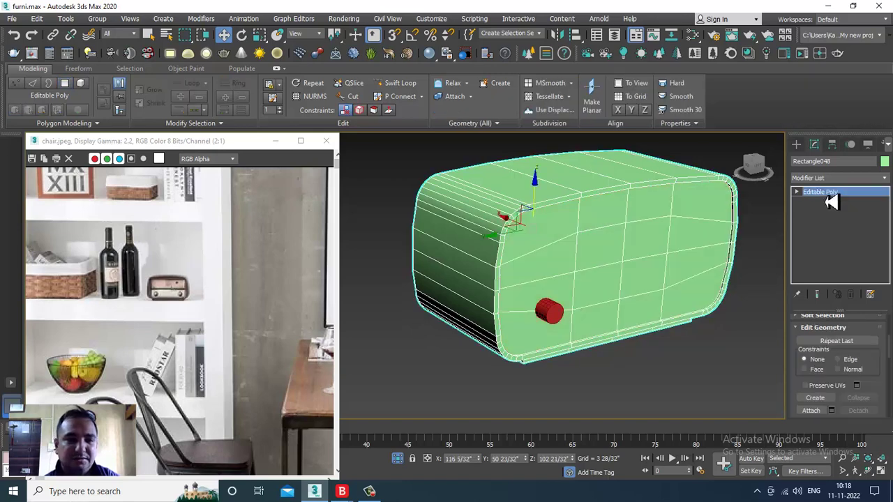
Select the red cylinder knob and pull it outward from the front face.
scroll(588, 313, "up", 3)
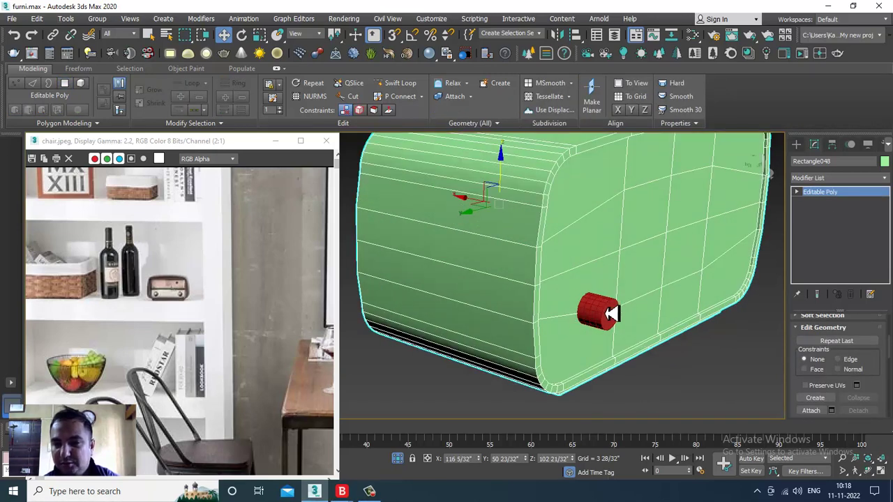
left_click(608, 310)
scroll(595, 317, "up", 4)
left_click_drag(594, 317, 630, 327)
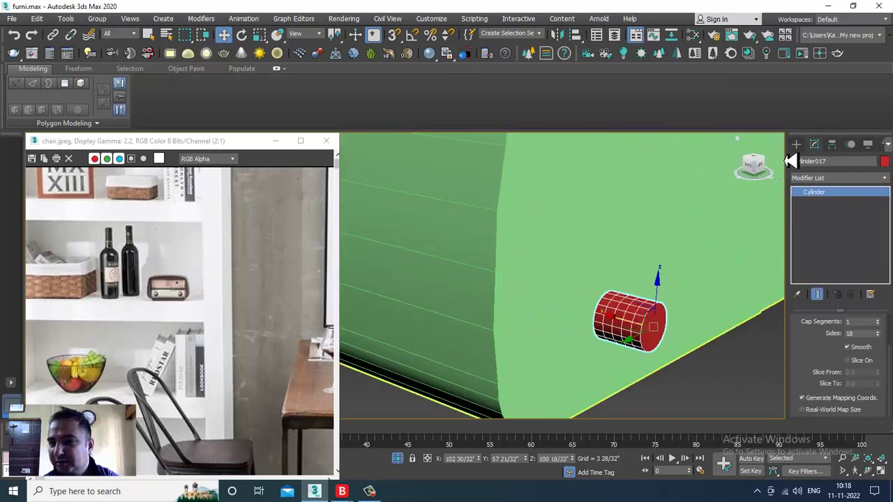
Apply a Taper modifier to the knob cylinder with an amount of 0.51.
left_click(837, 178)
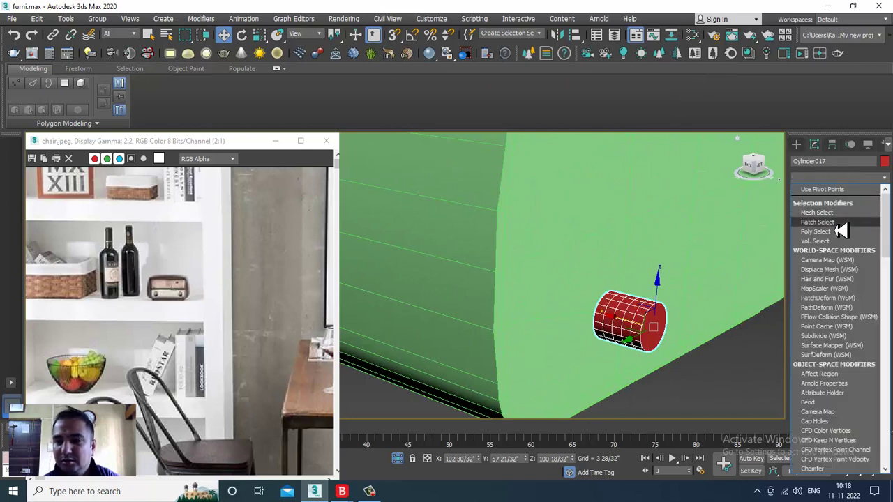
key("t")
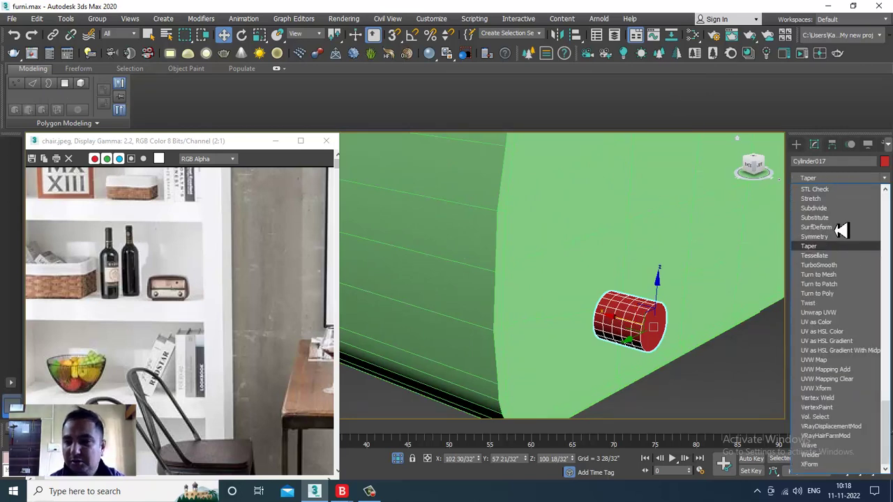
key("Return")
scroll(846, 331, "up", 3)
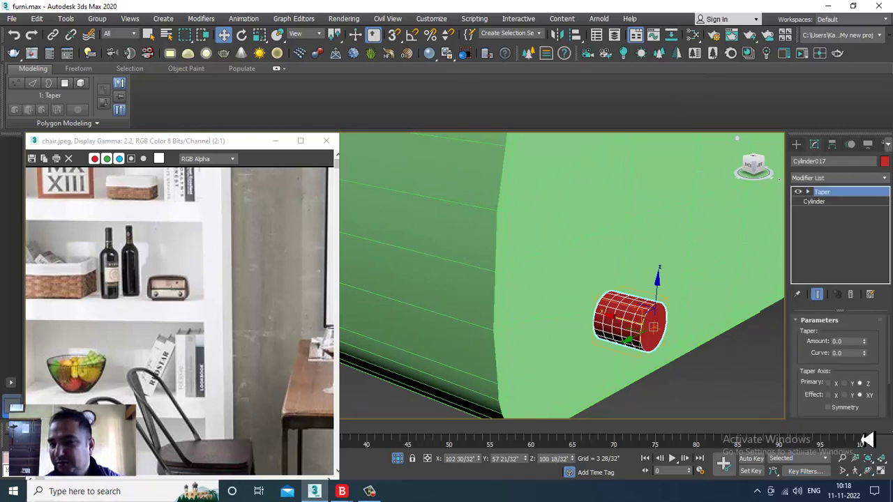
left_click_drag(872, 342, 883, 315)
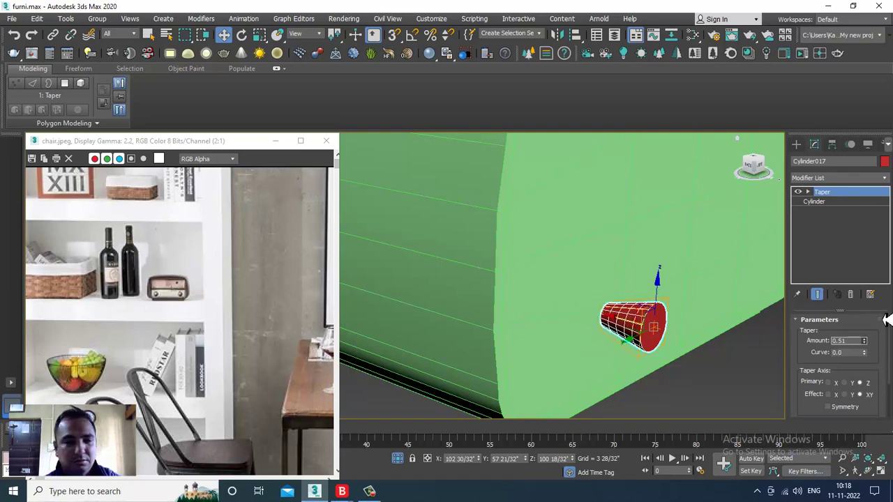
Move the tapered knob back toward the front face and convert it to an Editable Poly.
middle_click_drag(557, 274, 603, 304, "alt")
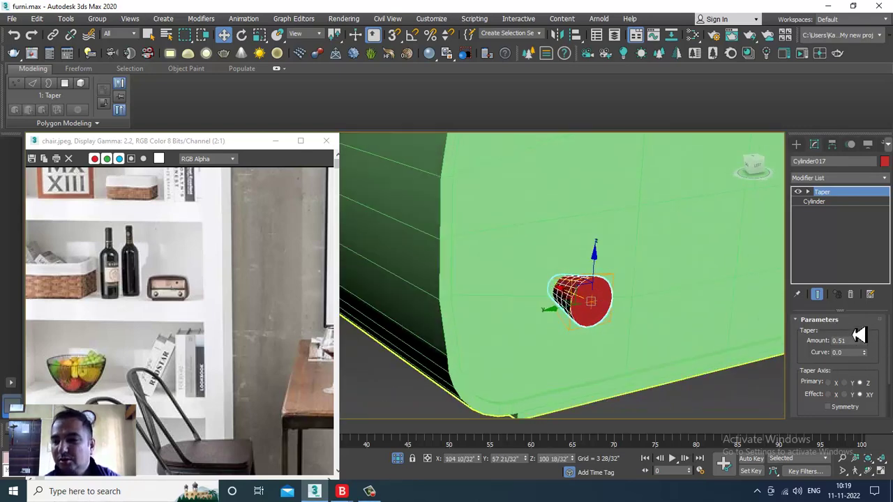
left_click(869, 320)
right_click(611, 302)
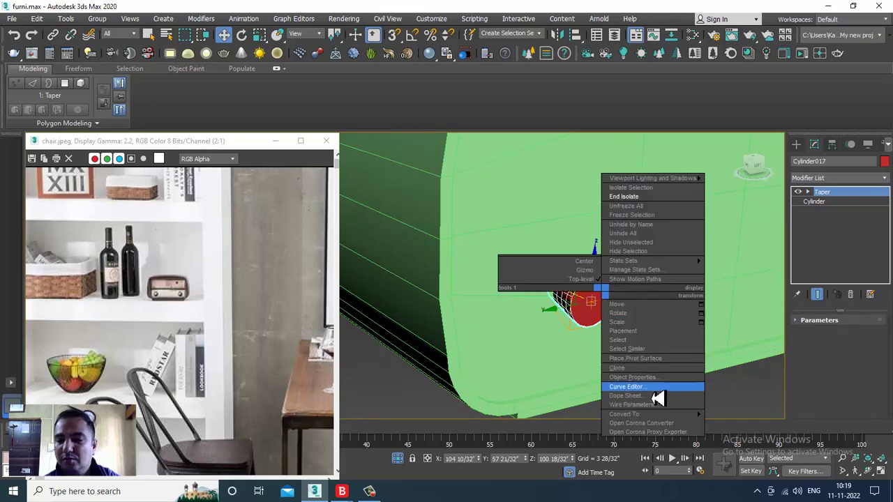
mouse_move(667, 420)
left_click(763, 422)
Select the knob's front cap polygon and scale it down to narrow the tip.
middle_click_drag(630, 313, 609, 314, "alt")
key("4")
left_click(606, 307)
key("r")
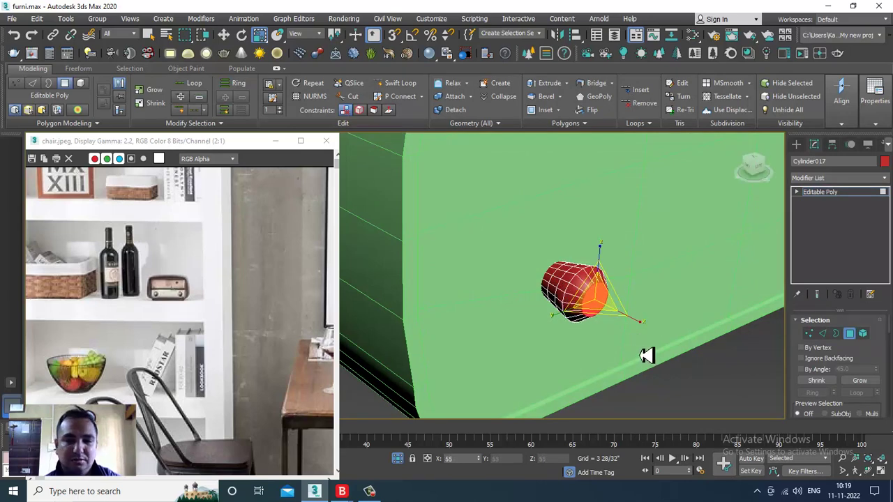
scroll(601, 302, "up", 4)
key("w")
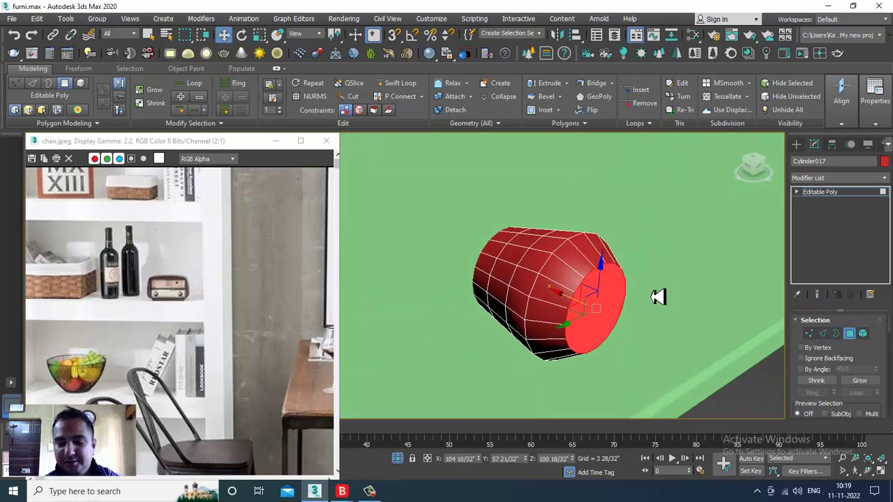
middle_click_drag(519, 251, 528, 252, "alt")
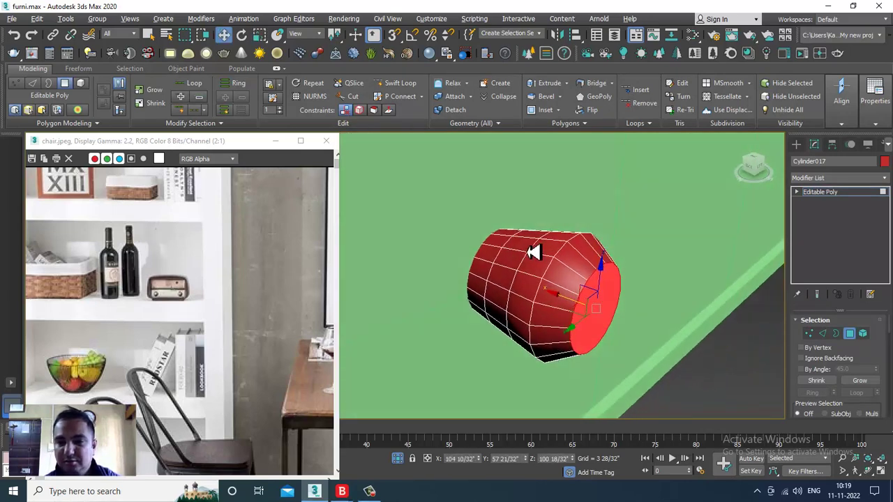
Extrude alternating polygons around the knob's bevelled front edge to form raised grip ridges.
left_click(570, 287)
middle_click_drag(636, 285, 774, 383, "alt")
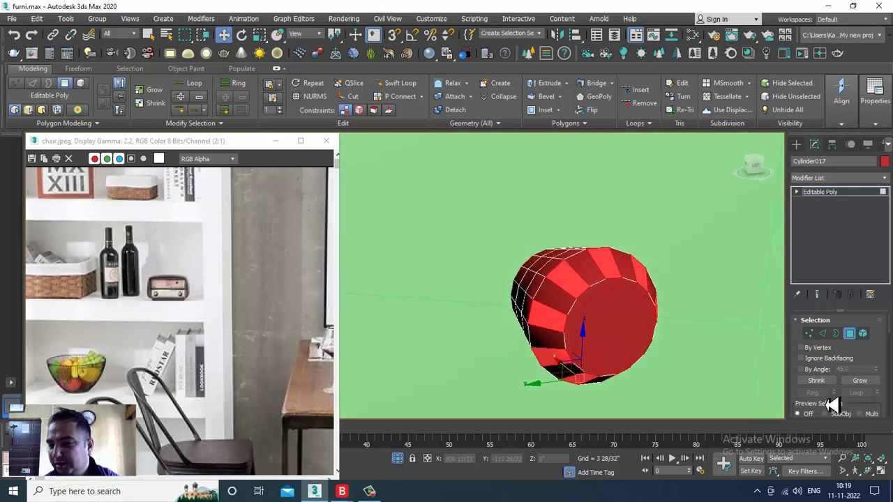
scroll(844, 409, "down", 5)
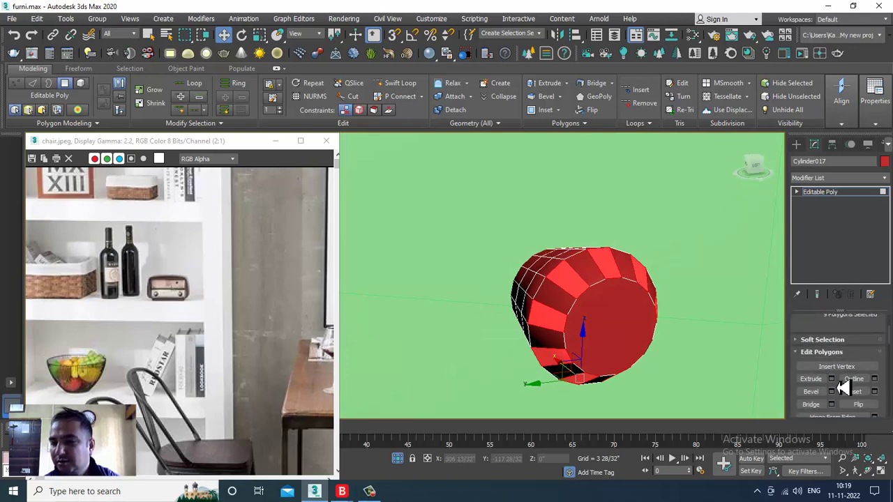
left_click(830, 381)
left_click_drag(423, 299, 446, 361)
left_click(411, 314)
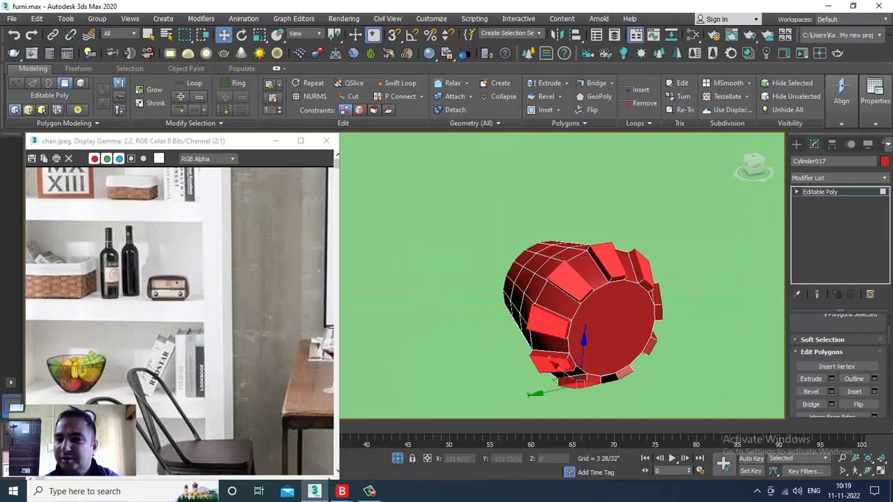
left_click(820, 192)
scroll(659, 273, "down", 5)
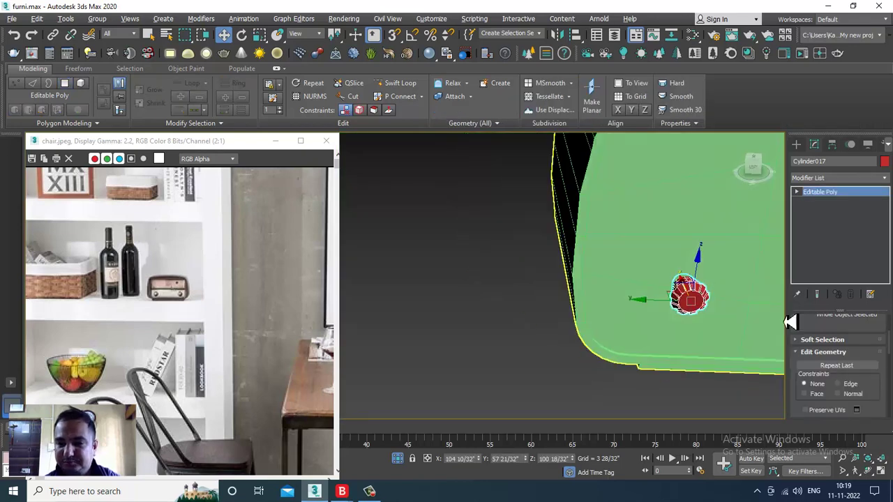
Scale the ridged knob up slightly and uniformly on the radio's front face.
key("alt+w")
middle_click_drag(686, 333, 639, 325)
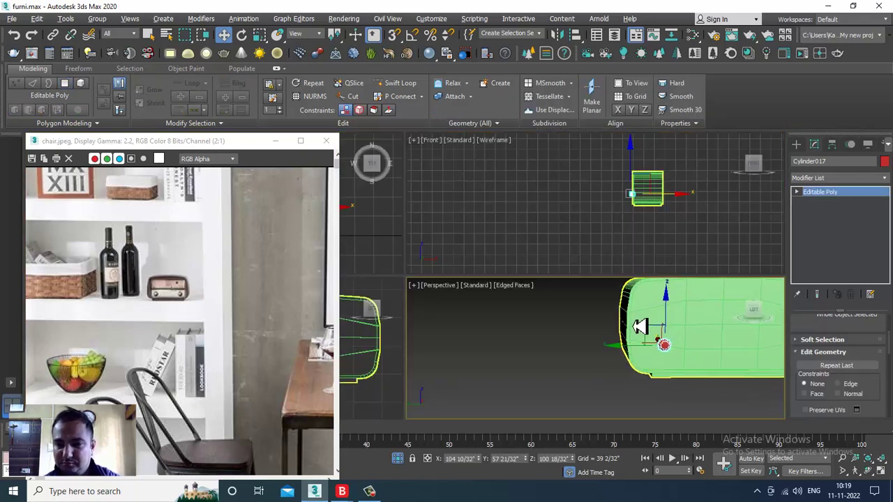
key("alt+w")
scroll(537, 279, "up", 3)
key("r")
left_click_drag(537, 279, 534, 255)
middle_click_drag(534, 256, 523, 273, "alt")
scroll(527, 275, "down", 4)
key("w")
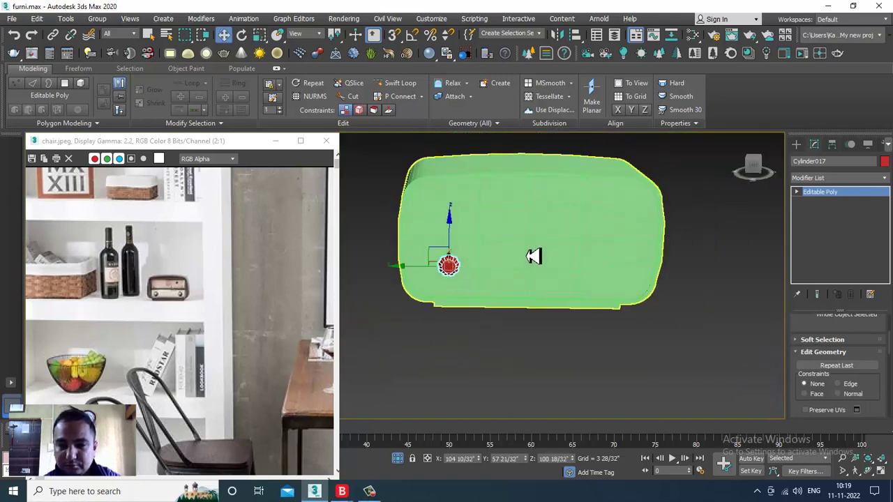
Clone the knob as a single Copy on the opposite side of the radio's front face, level with the original.
key("alt+w")
middle_click_drag(396, 362, 384, 362)
key("alt+w")
scroll(434, 293, "up", 7)
scroll(530, 276, "down", 8)
middle_click_drag(565, 278, 506, 292)
mouse_move(507, 298)
left_mouse_down()
mouse_move(686, 297)
mouse_move(674, 302)
left_mouse_up()
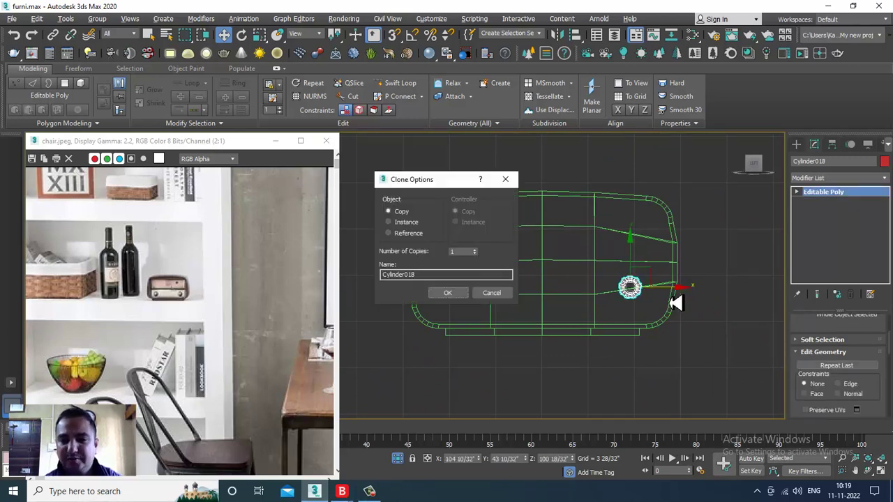
left_click(463, 294)
key("alt+w")
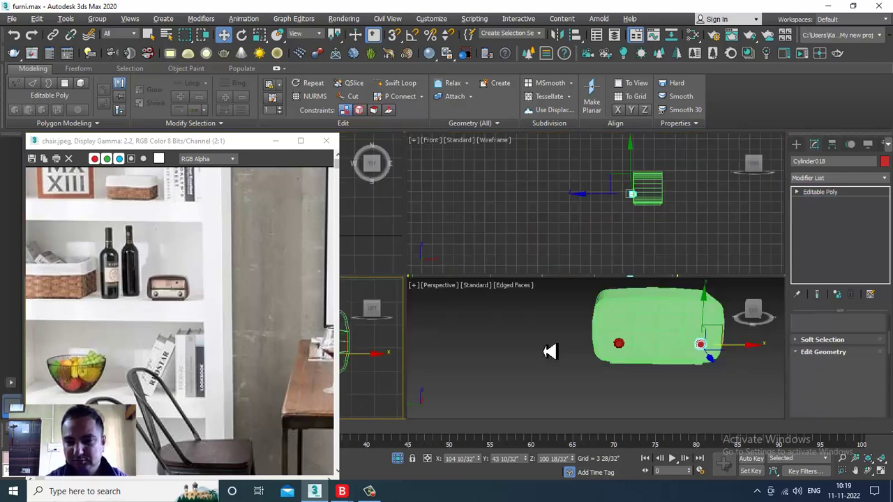
middle_click_drag(703, 383, 658, 380)
key("alt+w")
middle_click_drag(534, 328, 620, 287, "alt")
End isolation and lower the radio body with both knobs about 1 3/32" onto the shelf.
right_click(696, 298)
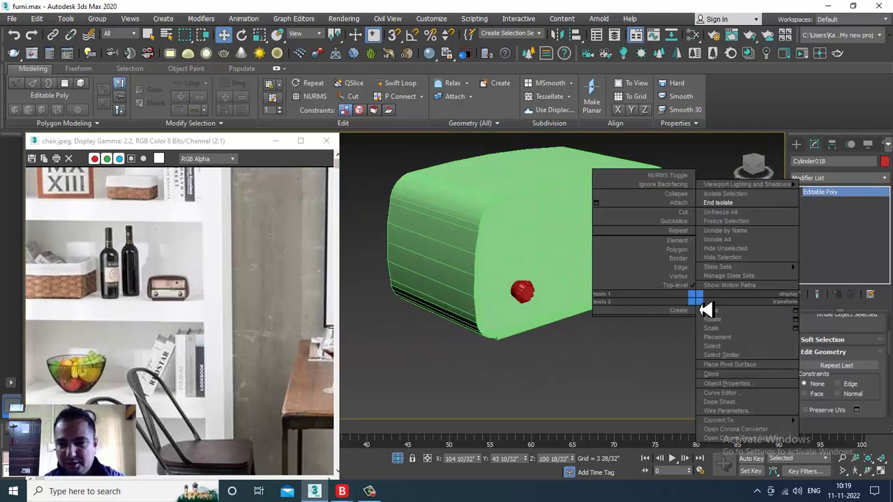
left_click(754, 203)
scroll(575, 262, "down", 3)
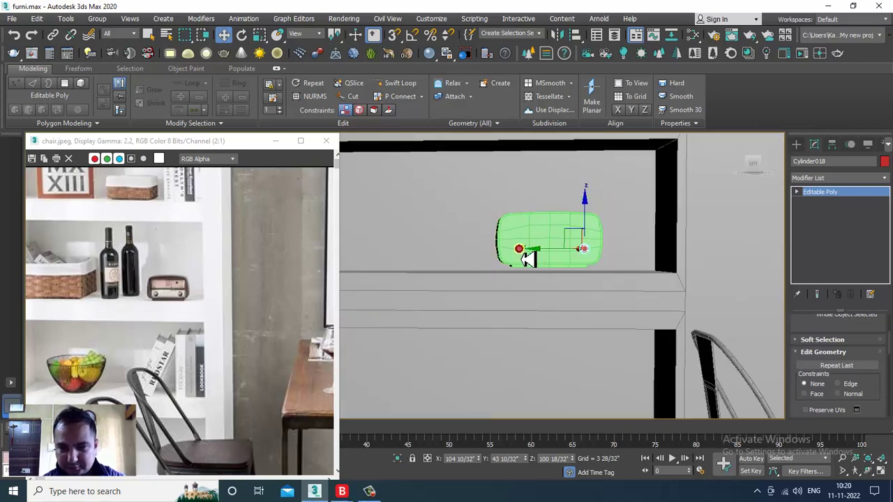
left_click(541, 239, "ctrl")
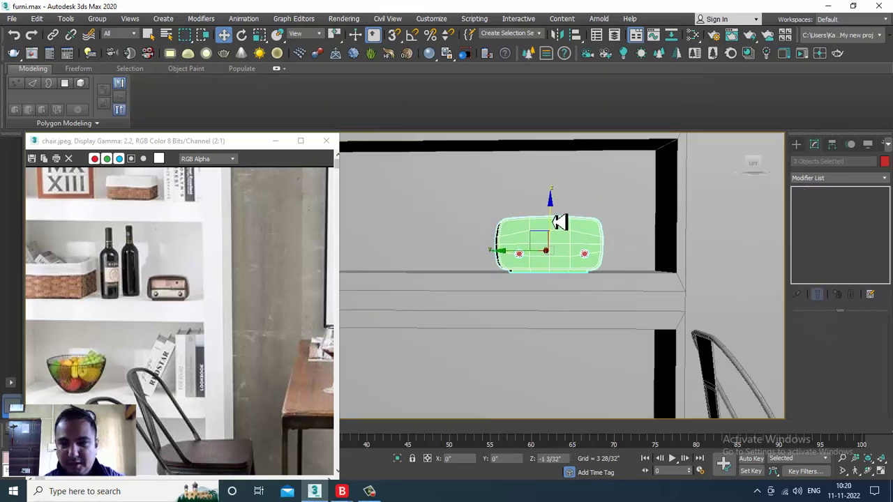
scroll(503, 233, "up", 2)
middle_click_drag(497, 231, 551, 245, "alt")
scroll(553, 246, "up", 3)
mouse_move(614, 273)
middle_mouse_down("alt")
mouse_move(620, 305)
mouse_move(625, 256)
mouse_move(612, 259)
middle_mouse_up("alt")
scroll(606, 272, "down", 3)
scroll(619, 303, "down", 4)
scroll(635, 288, "up", 2)
Scale down the radio with its knobs, seat it on the shelf and shift it about 6 5/32" toward the shelf's right end.
key("r")
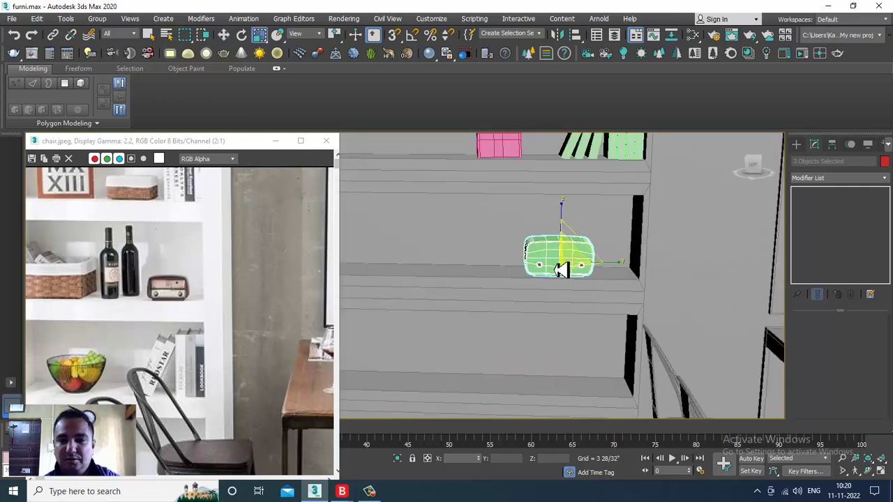
key("alt+w")
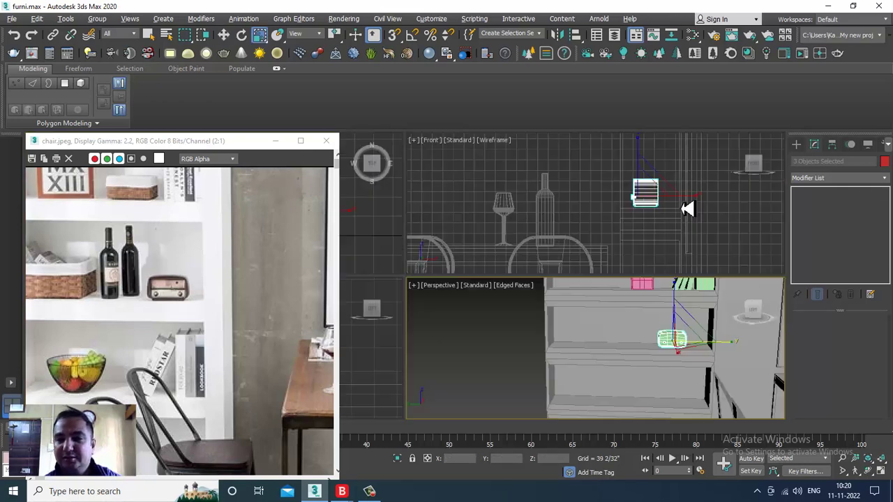
right_click(369, 364)
key("alt+w")
scroll(498, 297, "down", 6)
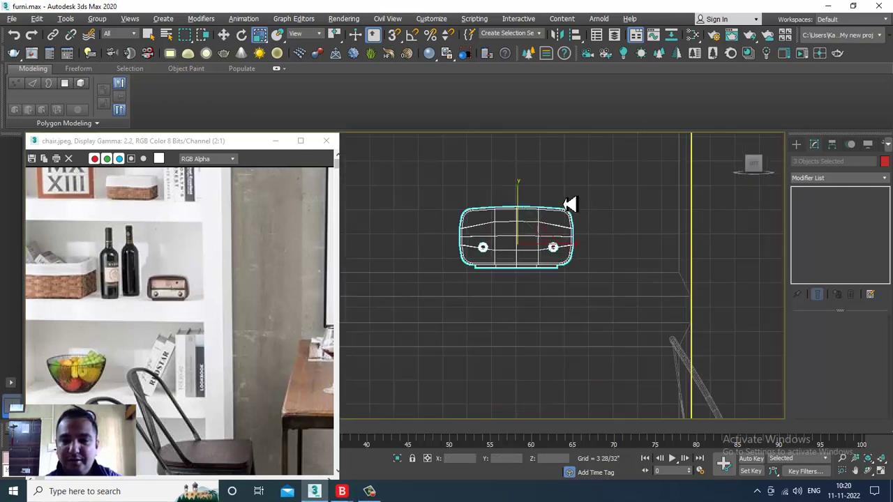
left_click_drag(551, 203, 556, 204)
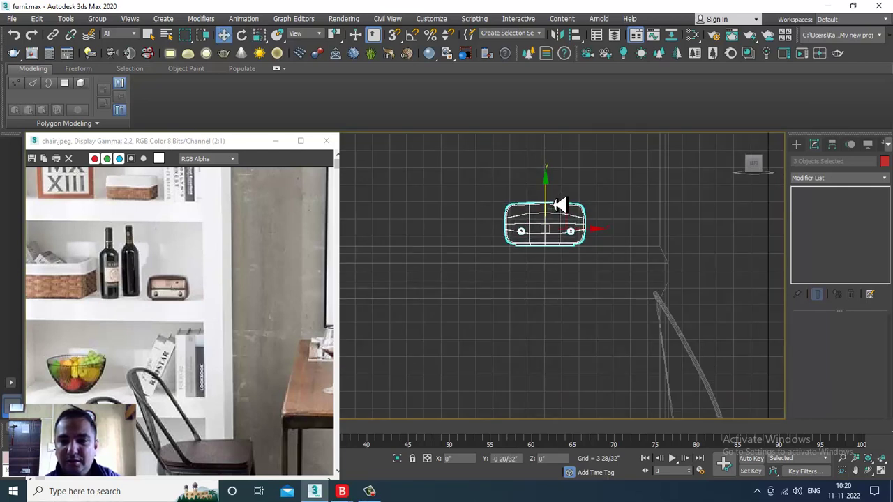
left_click_drag(599, 237, 626, 240)
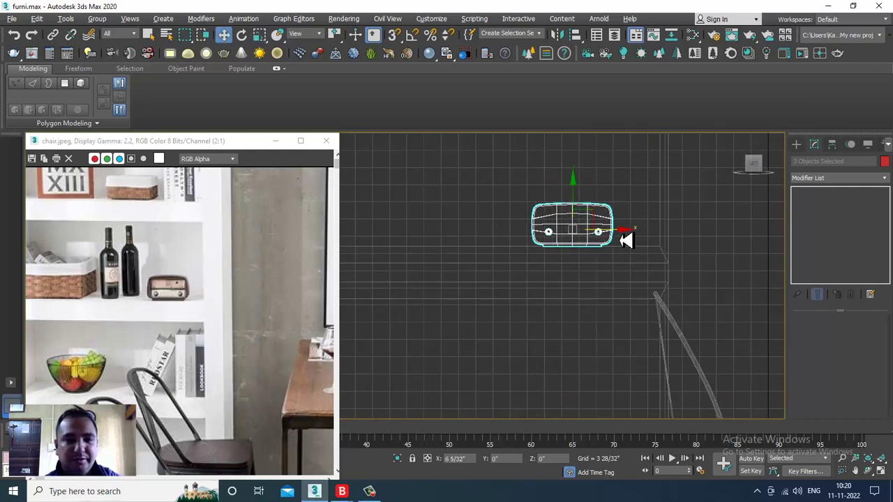
middle_click_drag(610, 256, 630, 273)
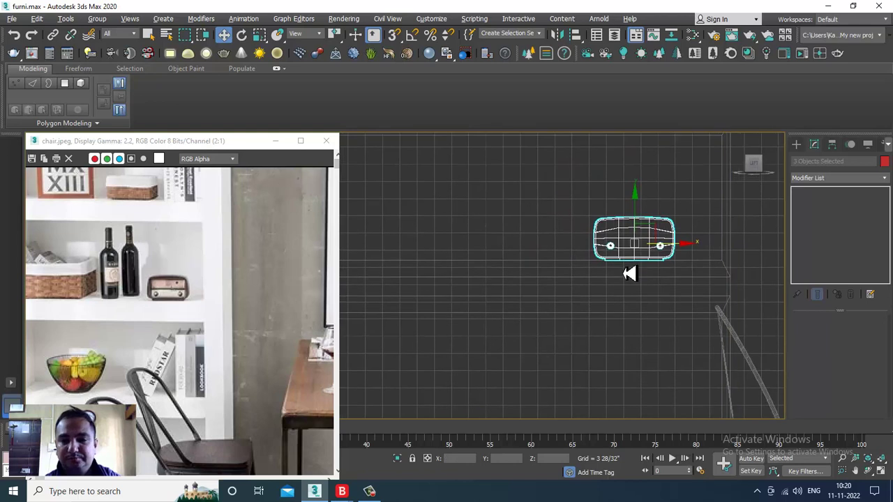
left_click(371, 491)
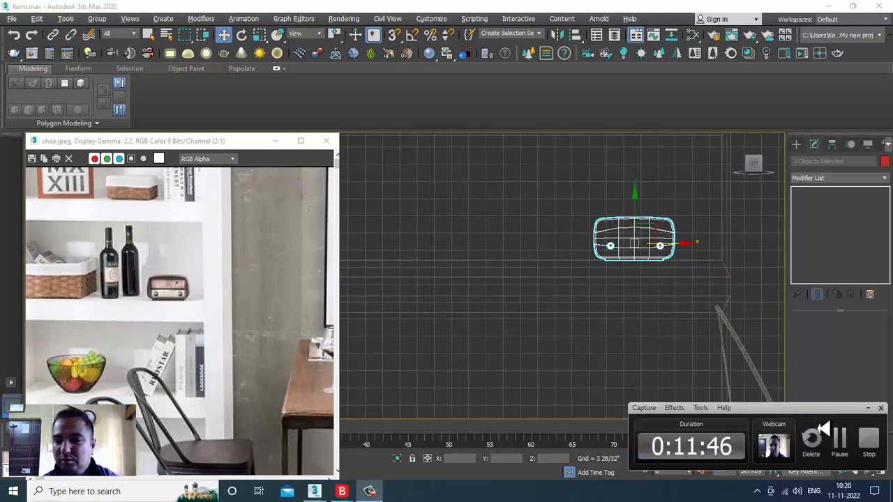
left_click(840, 441)
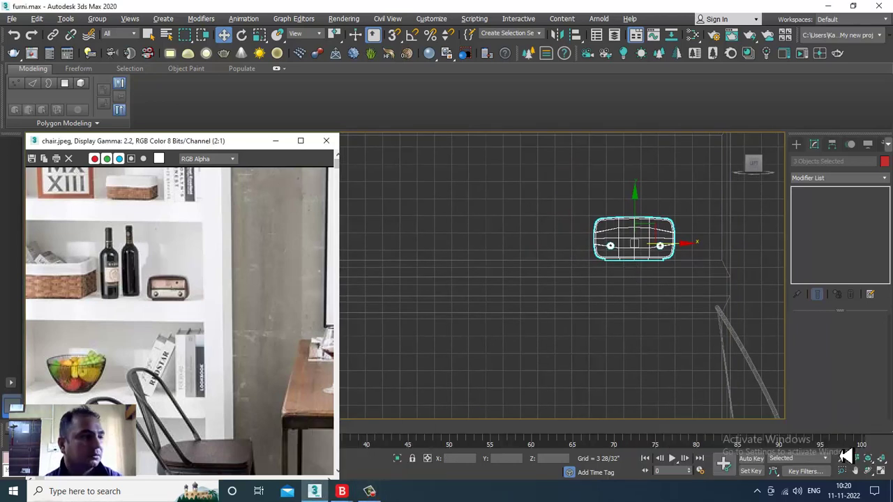
Draw an open line beside the radio as a wine bottle's half profile with a straight neck, curved shoulder, tall body and flat base.
middle_click_drag(642, 324, 673, 348)
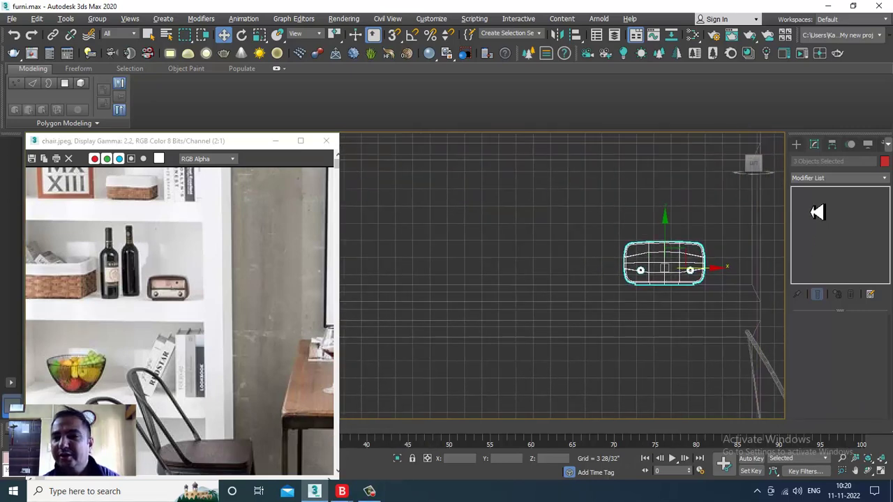
left_click(797, 147)
scroll(618, 295, "down", 3)
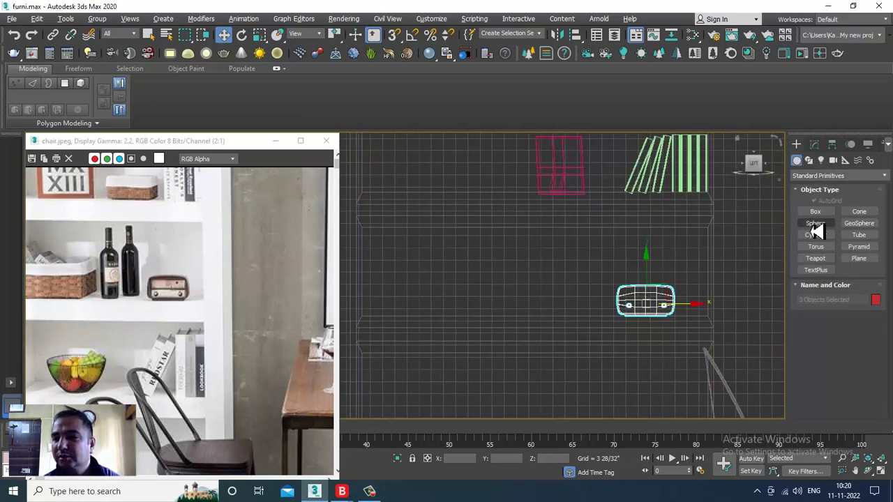
left_click(811, 161)
left_click(816, 221)
key("shift+f")
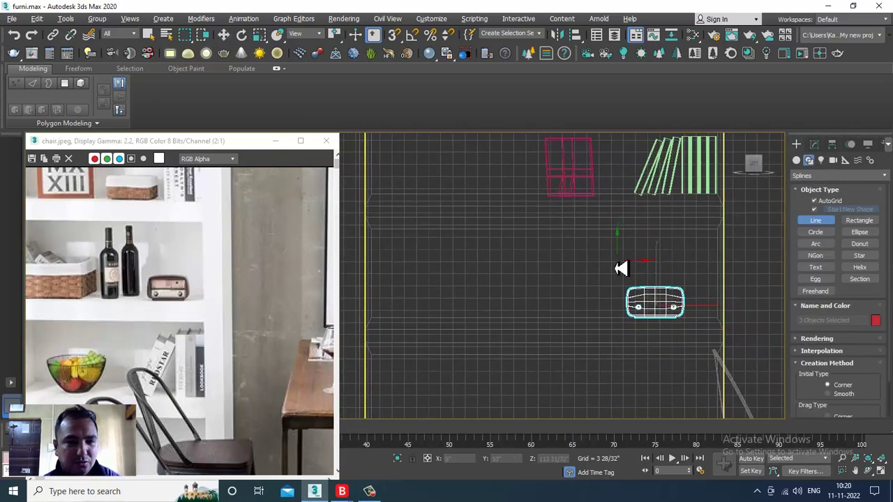
key("shift+f")
scroll(581, 247, "up", 3)
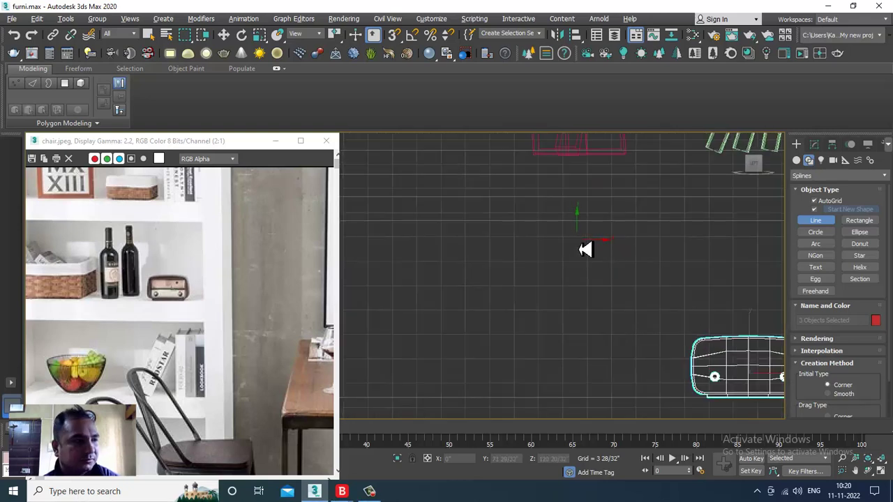
middle_click_drag(590, 256, 580, 245)
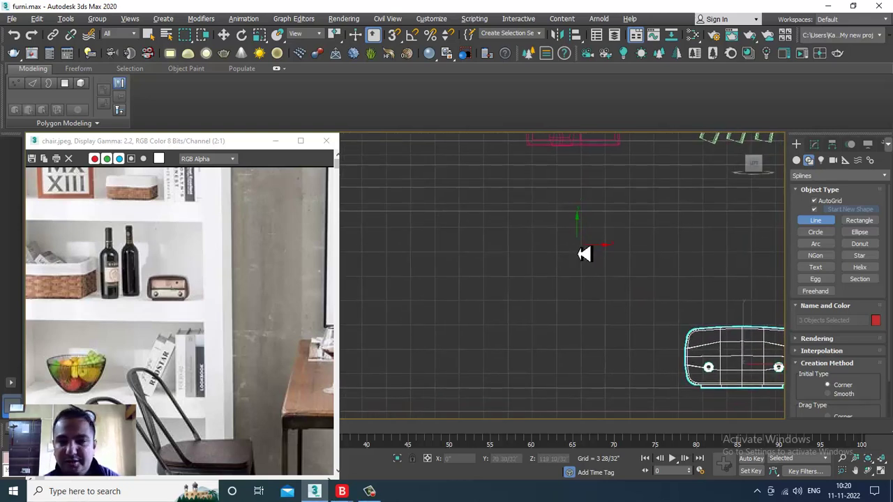
left_click(568, 246)
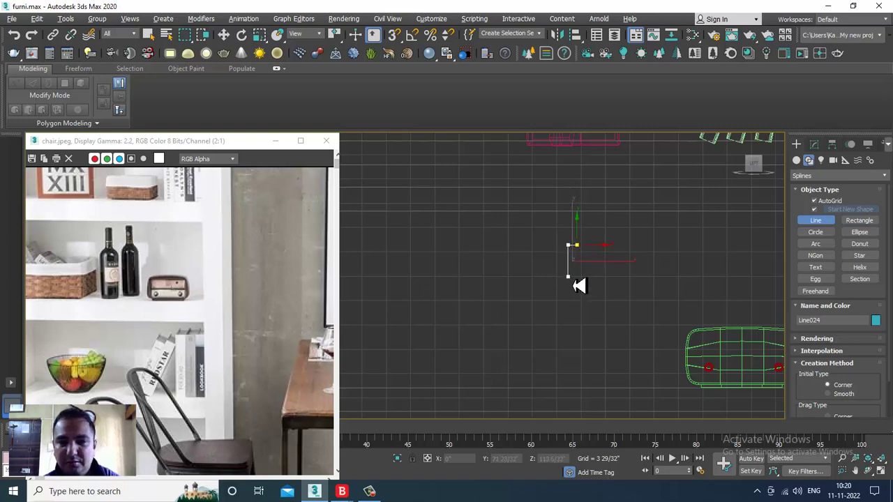
left_click(570, 277)
middle_click_drag(570, 277, 592, 236)
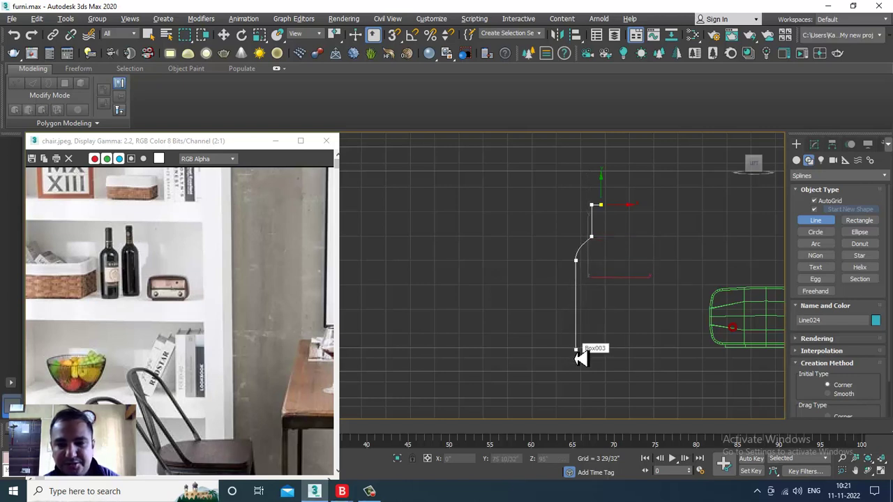
left_click(578, 353)
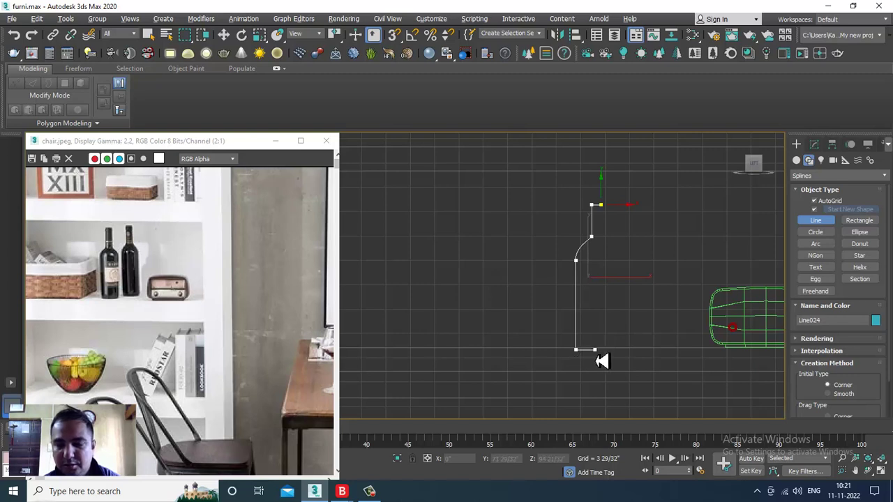
right_click(592, 349, "shift")
right_click(602, 248)
right_click(604, 250)
right_click(606, 252)
middle_click_drag(611, 265, 586, 243)
Apply a Lathe modifier to the bottle profile and align its axis to Max.
left_click(814, 144)
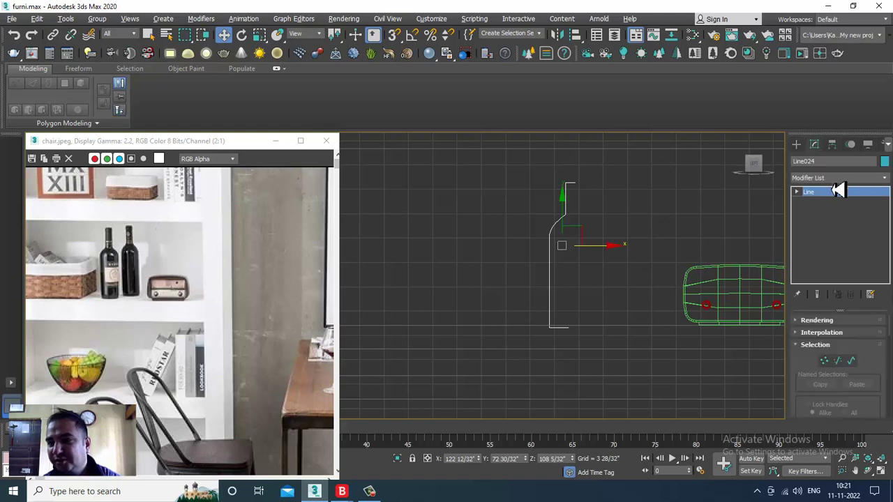
left_click(838, 178)
key("l")
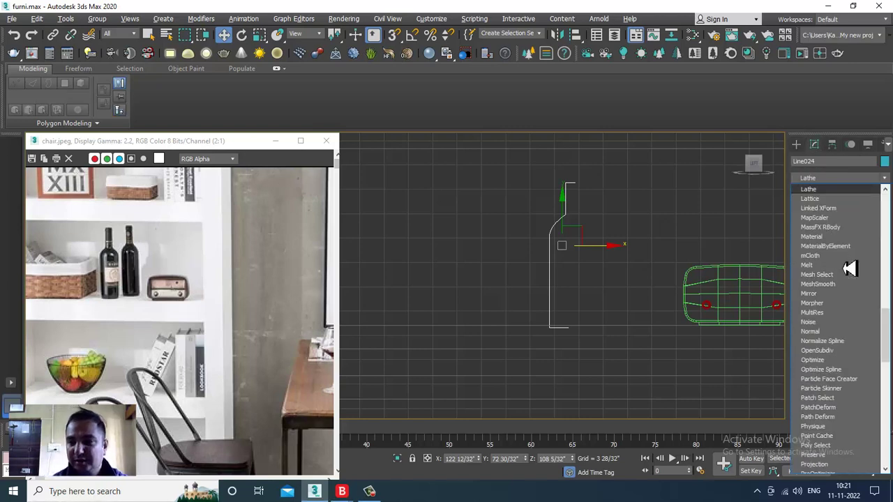
key("Return")
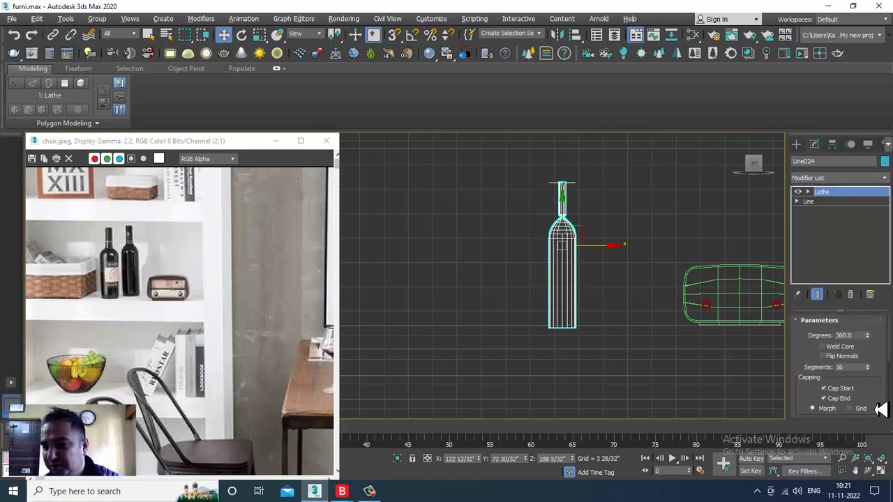
left_click_drag(881, 409, 878, 303)
left_click(864, 332)
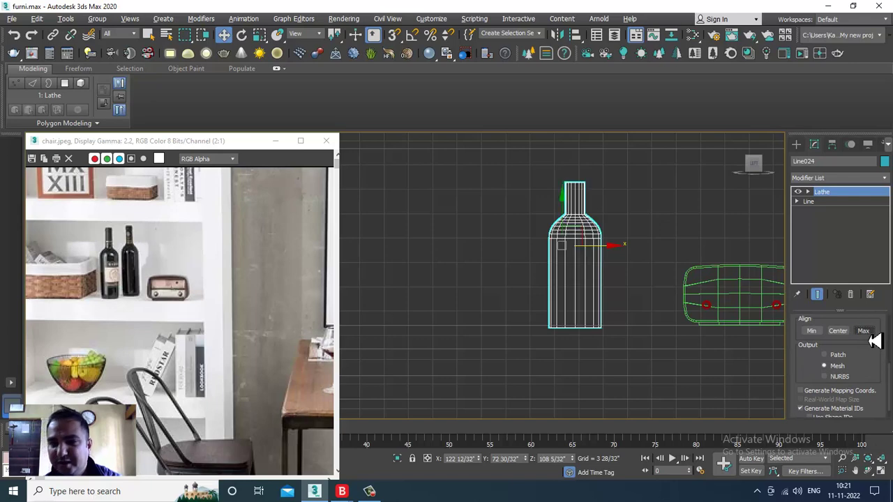
Move the profile's outer vertices inward with the lathe result shown to slim the bottle's neck and body.
left_click(797, 200)
left_click(816, 211)
left_click(818, 293)
scroll(624, 230, "up", 3)
left_click_drag(447, 155, 507, 430)
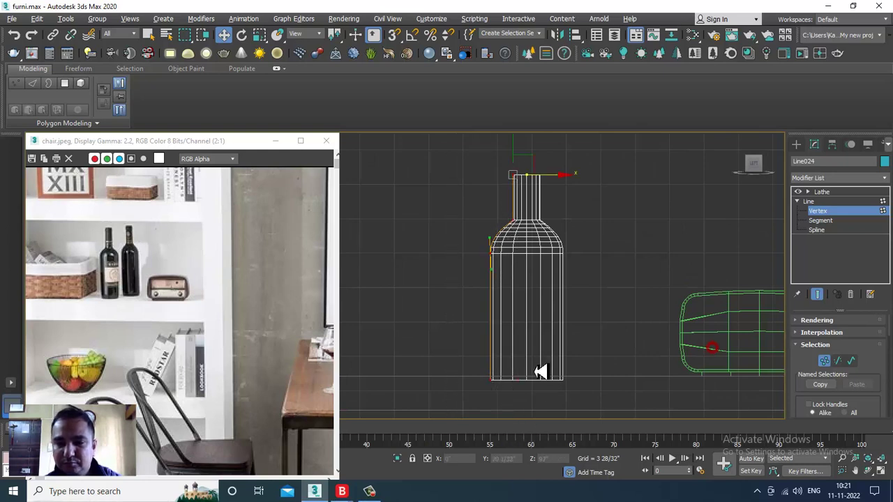
left_click(553, 221)
left_click_drag(556, 228, 561, 228)
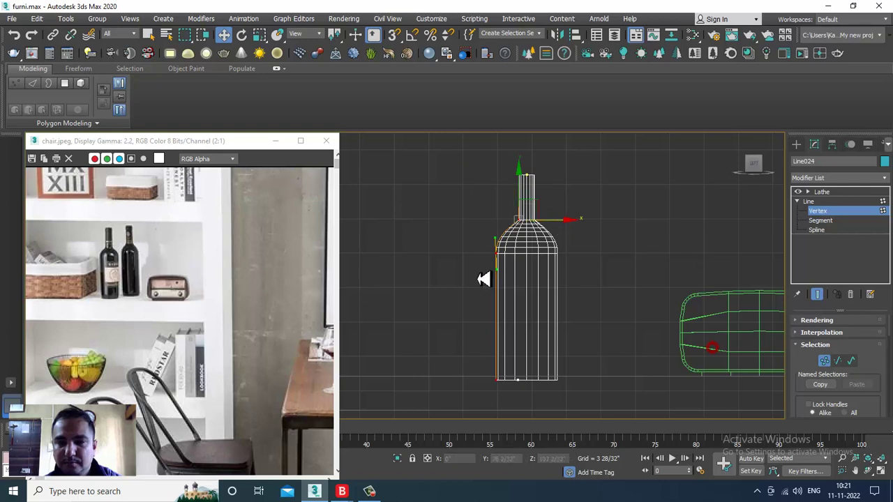
left_click_drag(514, 414, 541, 393)
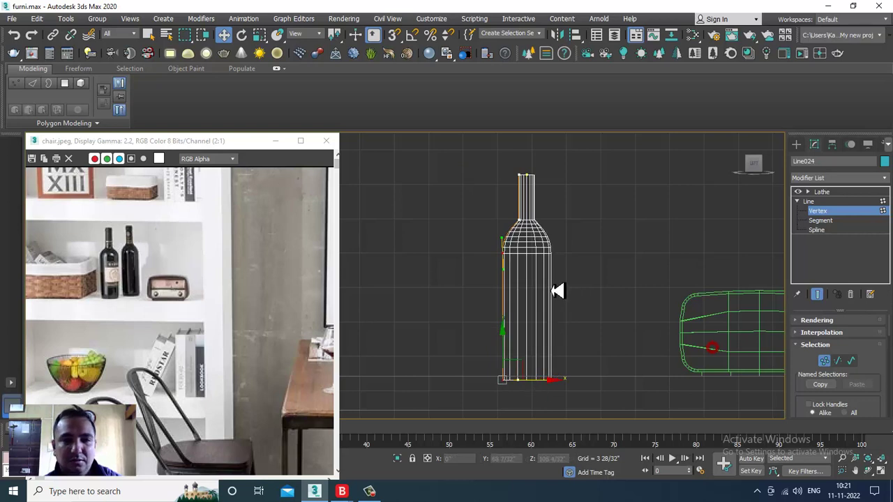
Fillet the bottle profile's top outer vertex by about 10/32" to round the rim of the neck.
scroll(523, 218, "up", 5)
left_click(509, 225)
left_click_drag(513, 189, 480, 218)
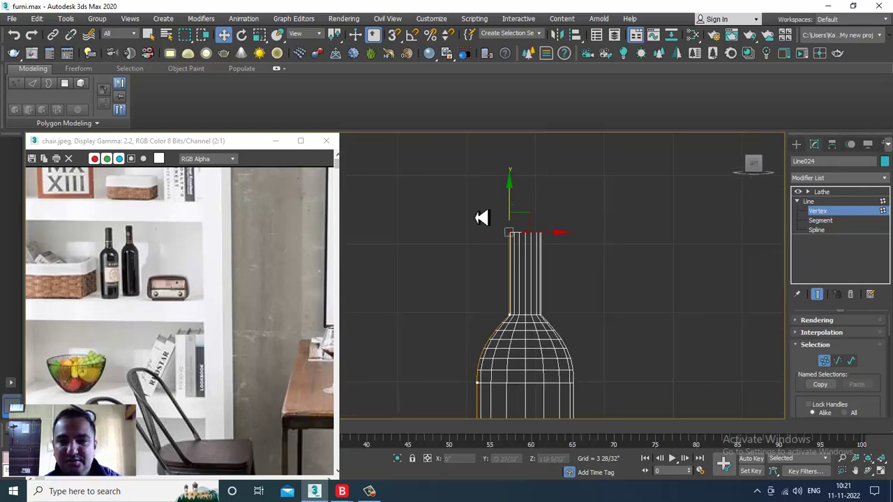
left_click_drag(519, 253, 520, 253)
scroll(817, 342, "down", 5)
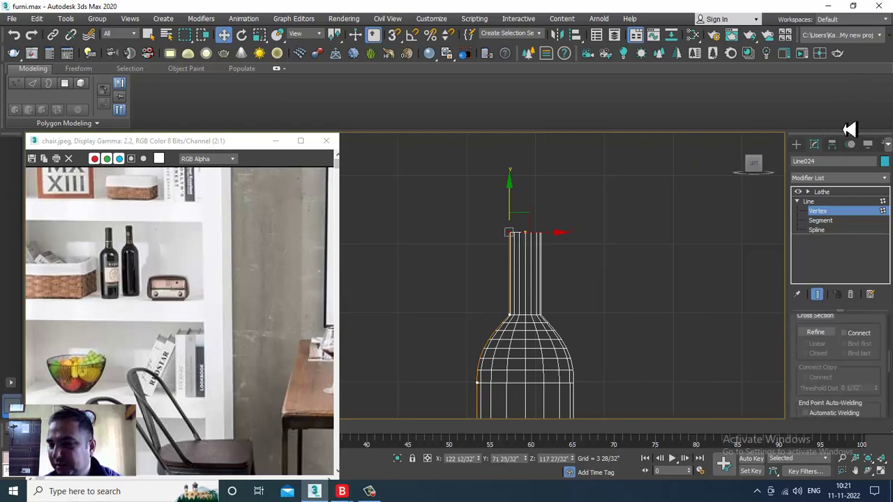
scroll(852, 377, "down", 3)
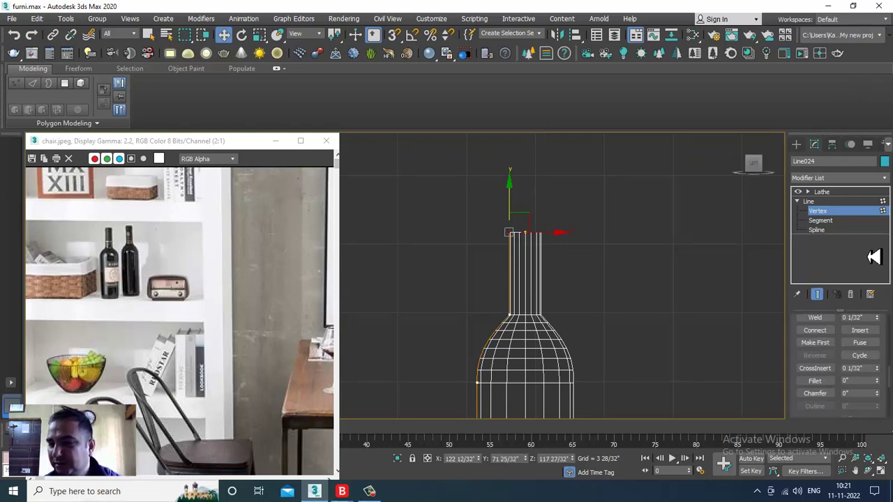
left_click(816, 382)
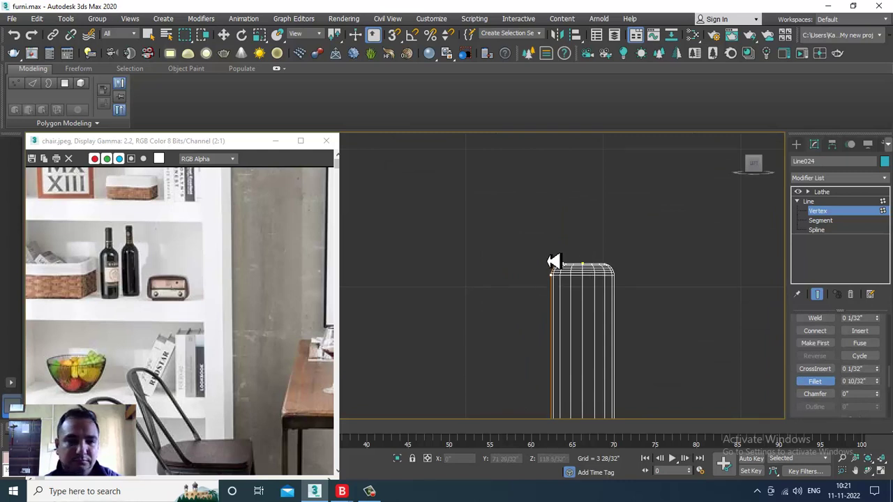
Fillet the profile's vertex between neck and shoulder, and round the outer corner of the base by about 6/32".
middle_click_drag(686, 338, 714, 215)
scroll(647, 241, "down", 2)
scroll(618, 262, "up", 3)
left_click_drag(578, 315, 593, 287)
scroll(611, 273, "down", 2)
middle_click_drag(612, 273, 615, 184)
scroll(617, 192, "down", 5)
scroll(625, 223, "down", 2)
scroll(597, 295, "up", 5)
left_click_drag(592, 305, 592, 298)
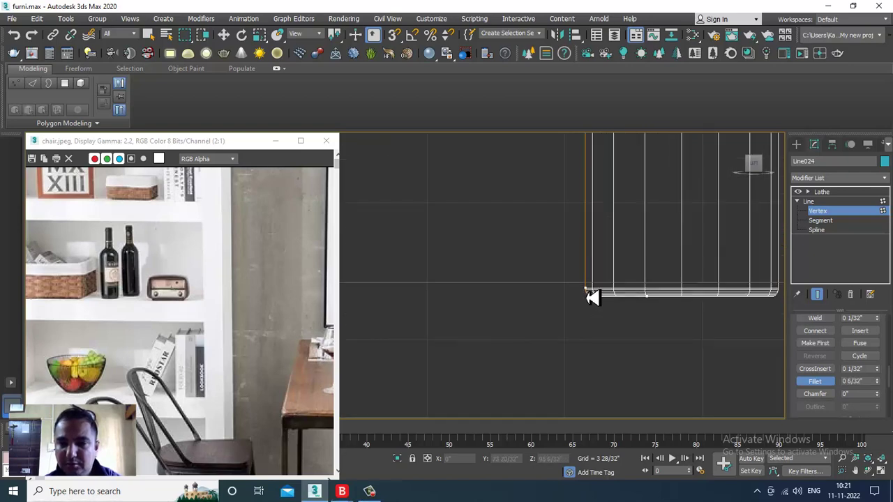
right_click(592, 298)
scroll(589, 272, "down", 6)
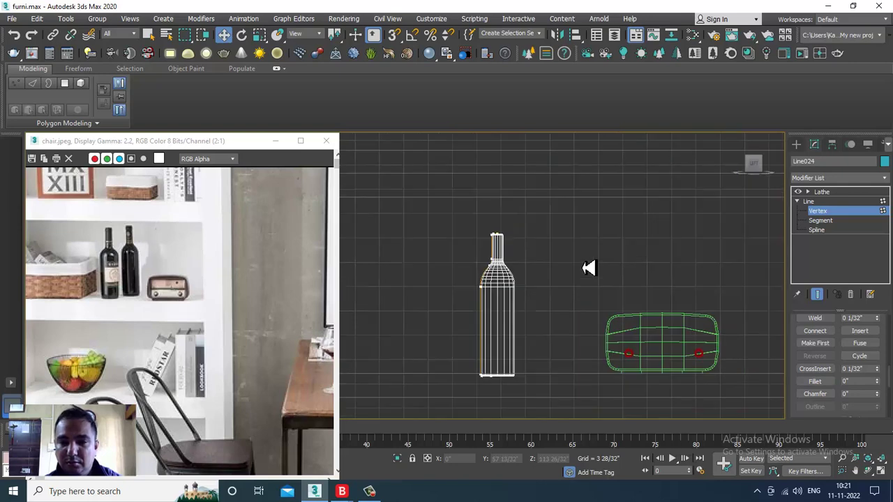
Return to the Lathe level, scale the whole bottle up slightly and raise it about 4" to sit on the shelf.
left_click(823, 192)
key("alt+w")
middle_click_drag(688, 368, 663, 355)
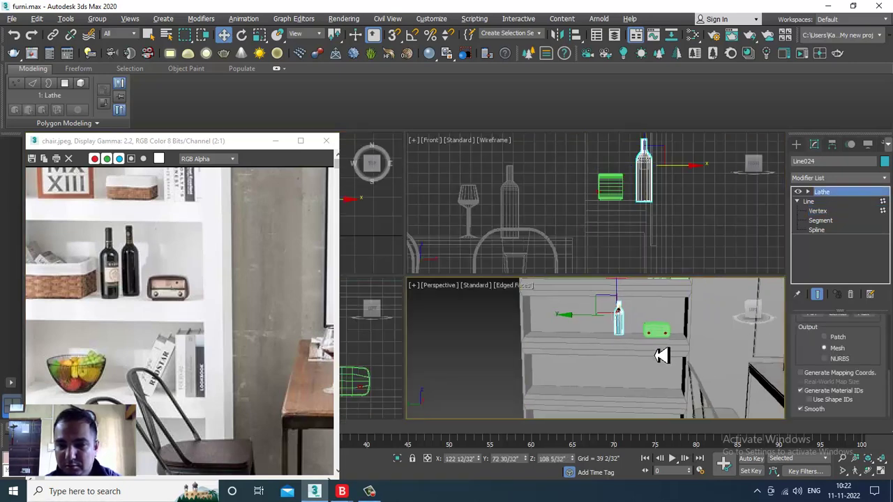
key("alt+w")
middle_click_drag(530, 229, 543, 236)
scroll(453, 201, "down", 1)
key("f")
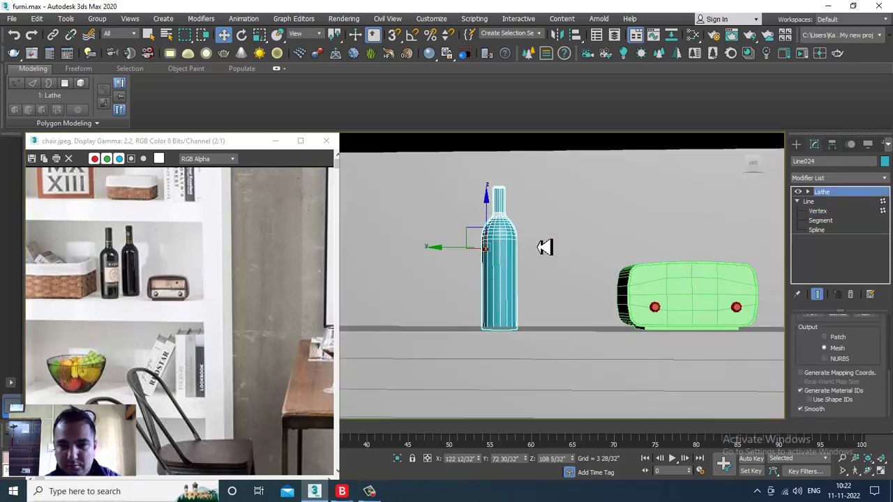
key("r")
left_click_drag(495, 256, 491, 244)
middle_click_drag(491, 244, 538, 268, "alt")
key("w")
left_click_drag(494, 227, 504, 198)
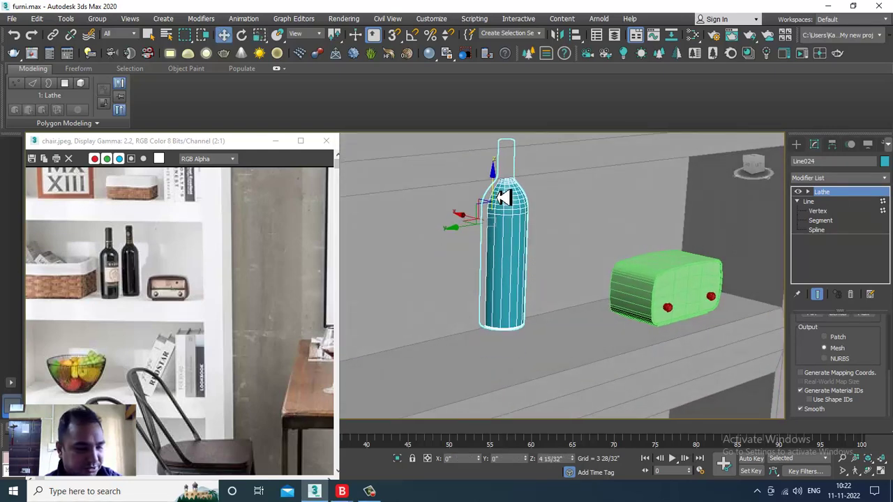
Move the bottle about 15" along X over the shelf's depth, scale it down slightly and reseat it on the shelf.
middle_click_drag(510, 199, 482, 226, "alt")
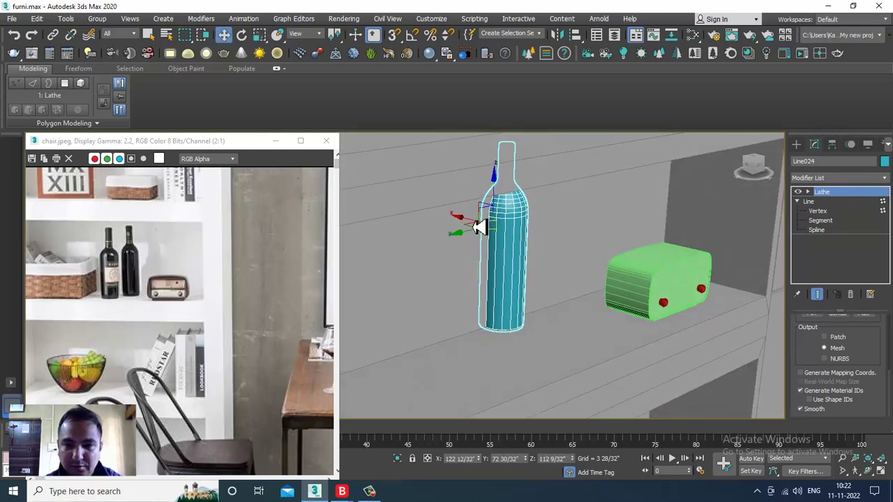
left_click_drag(476, 230, 581, 262)
mouse_move(581, 261)
middle_mouse_down("alt")
mouse_move(534, 265)
mouse_move(615, 239)
mouse_move(619, 229)
mouse_move(565, 258)
middle_mouse_up("alt")
key("r")
left_click_drag(562, 273, 566, 283)
middle_click_drag(566, 283, 589, 265, "alt")
key("w")
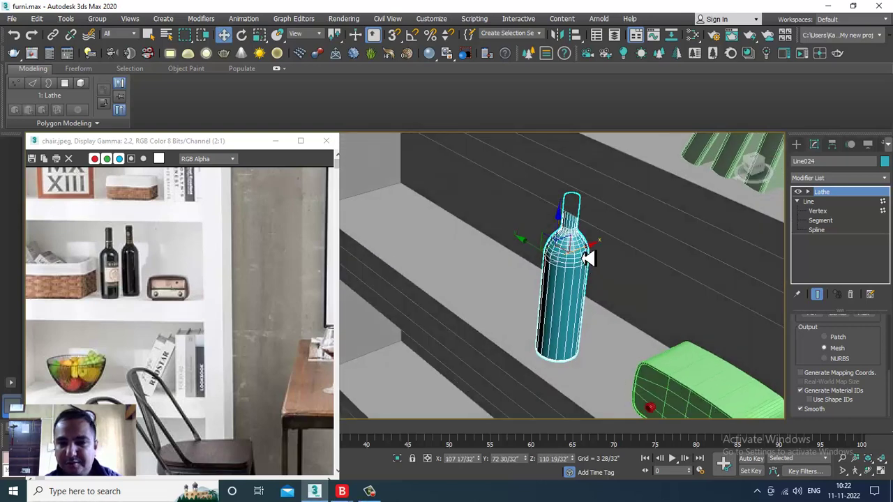
Copy the bottle about 9 1/2" deeper onto the shelf and shift the copy about 6 1/2" toward the radio.
left_click_drag(588, 259, 631, 246, "shift")
left_click(464, 295)
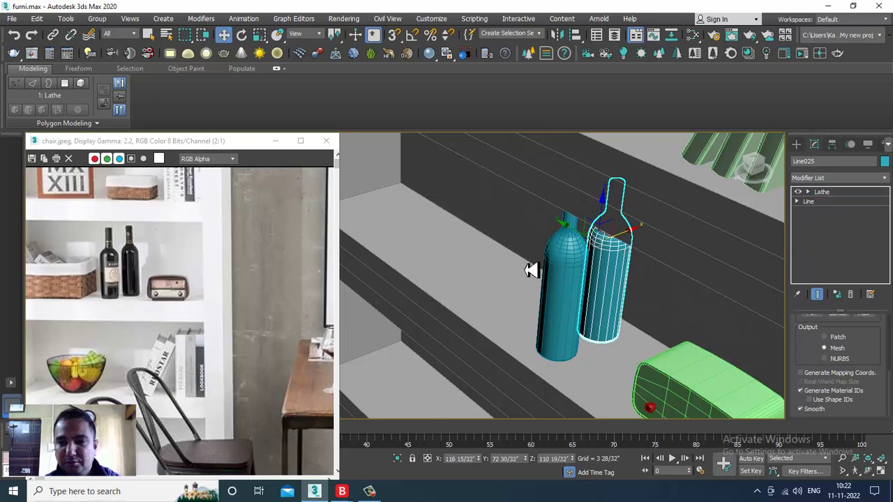
left_click_drag(573, 235, 595, 244)
scroll(608, 250, "down", 6)
middle_click_drag(634, 259, 558, 244, "alt")
scroll(544, 242, "up", 3)
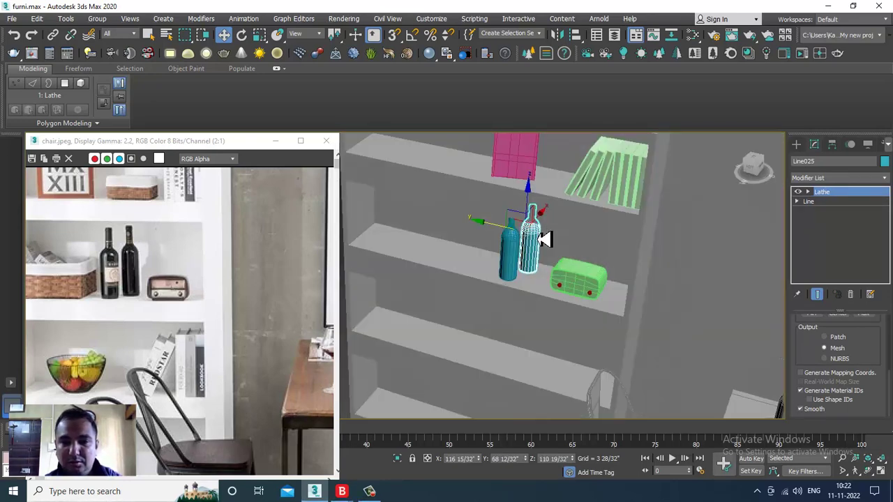
left_click_drag(497, 232, 501, 234)
Examine the shelf, bar table, stools and wall frame together against the full reference photo.
scroll(540, 260, "down", 4)
middle_click_drag(558, 253, 534, 257, "alt")
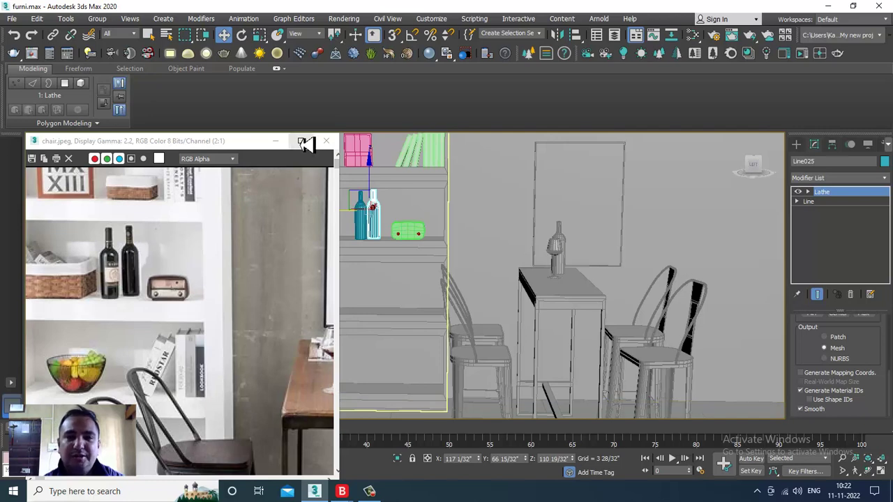
left_click_drag(234, 144, 68, 109)
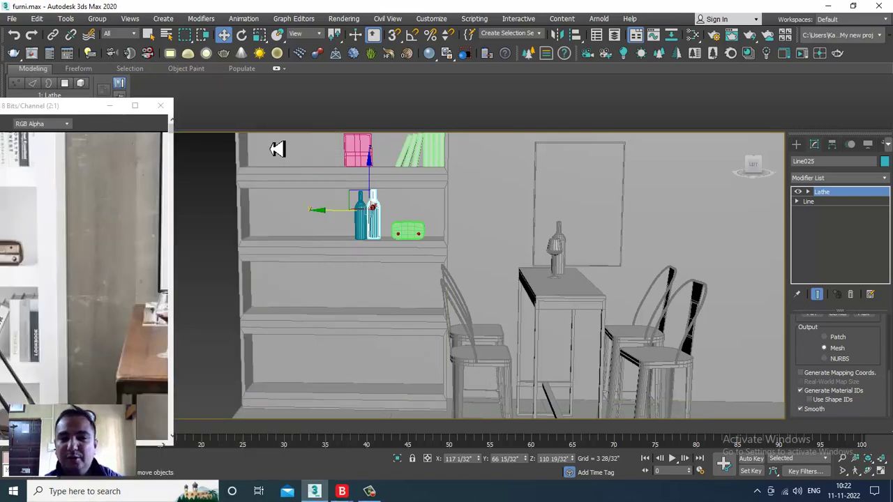
scroll(493, 230, "up", 5)
middle_click_drag(442, 217, 461, 227)
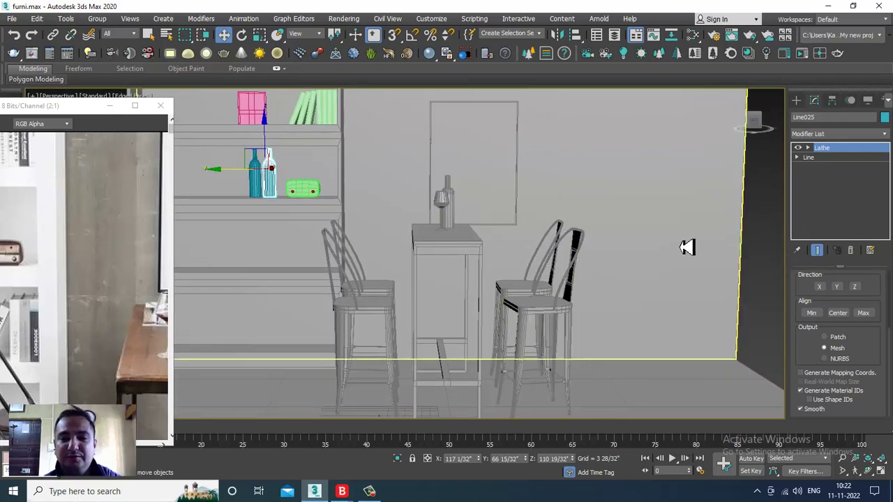
middle_click_drag(568, 230, 579, 232)
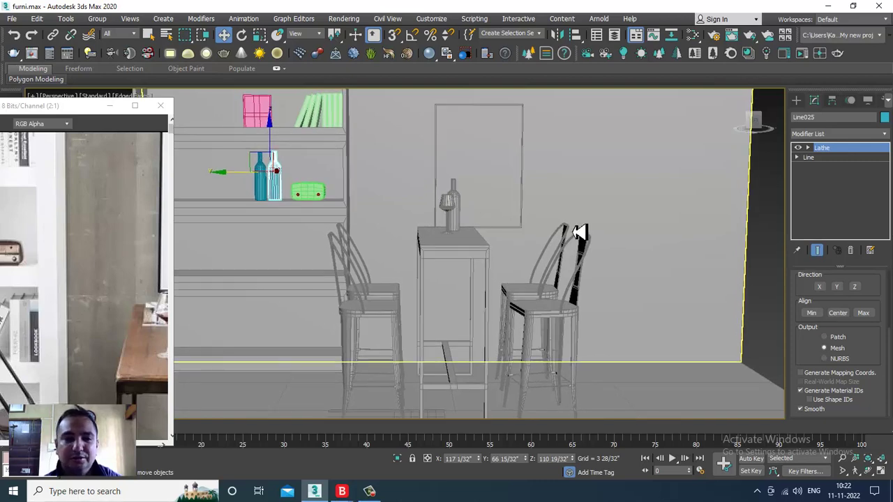
scroll(59, 244, "down", 2)
left_click_drag(81, 106, 105, 98)
middle_click_drag(478, 256, 510, 270)
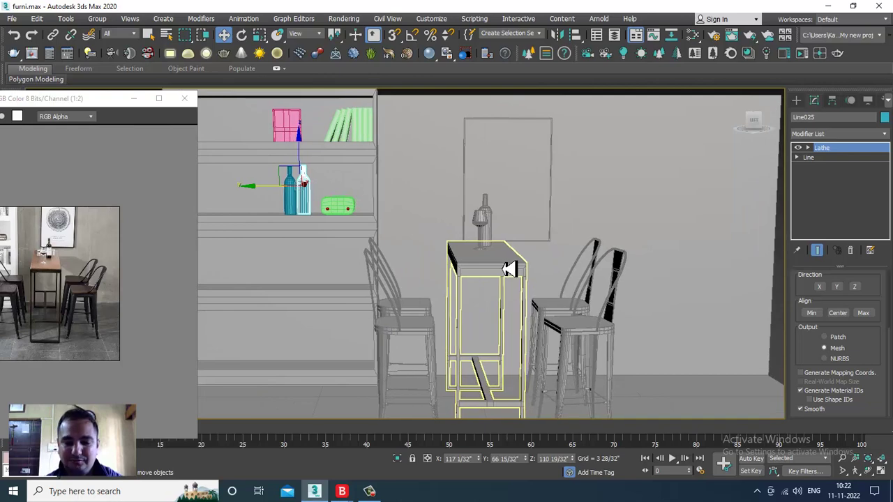